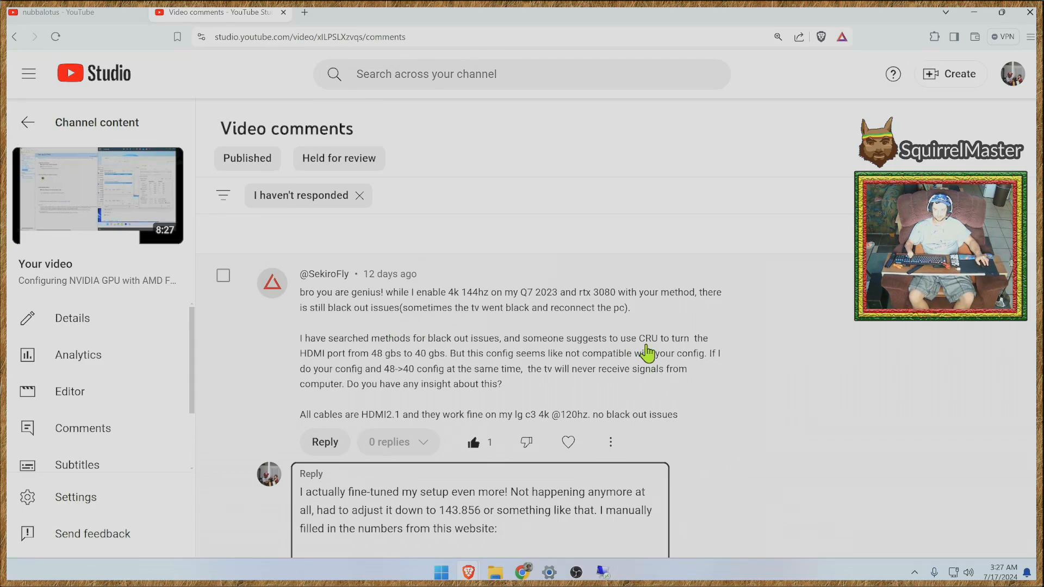
# - Read through the drafted reply about the 4K 144 Hz setup, from the calculator links to the driver side note
pyautogui.scroll(-2, 733, 394)
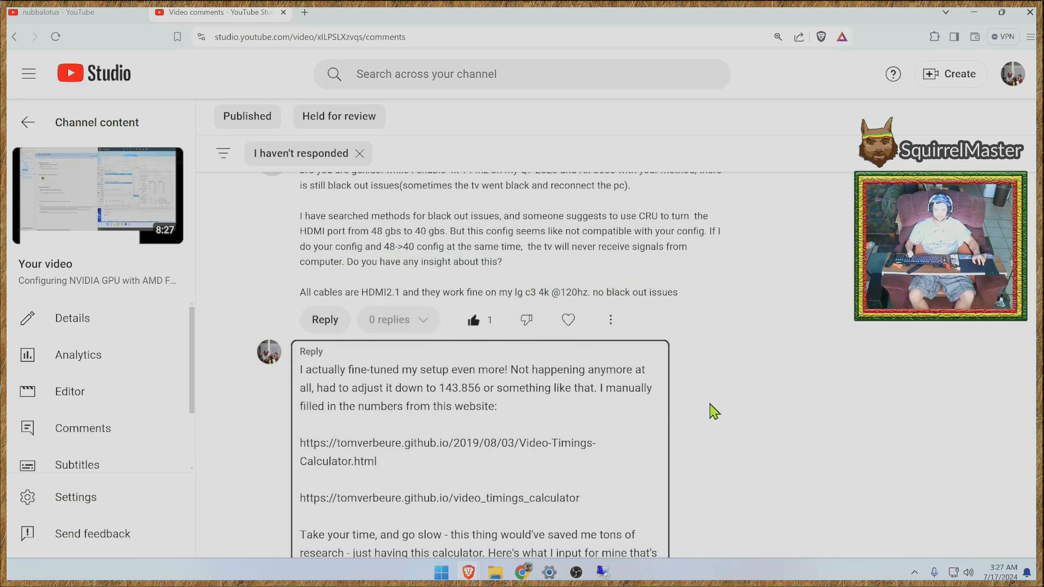
pyautogui.scroll(-6, 707, 410)
pyautogui.scroll(-9, 690, 421)
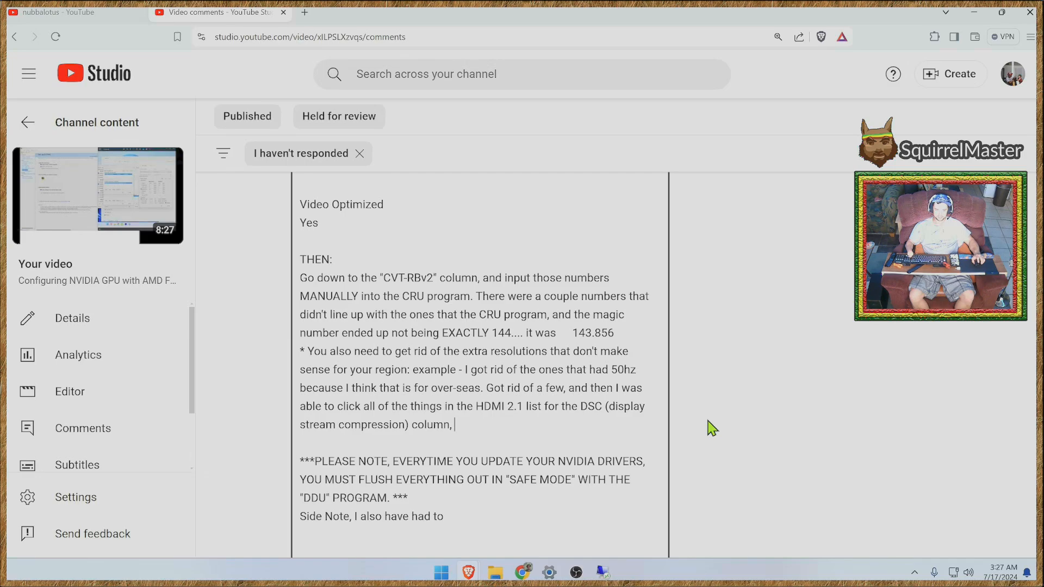
pyautogui.scroll(-2, 722, 424)
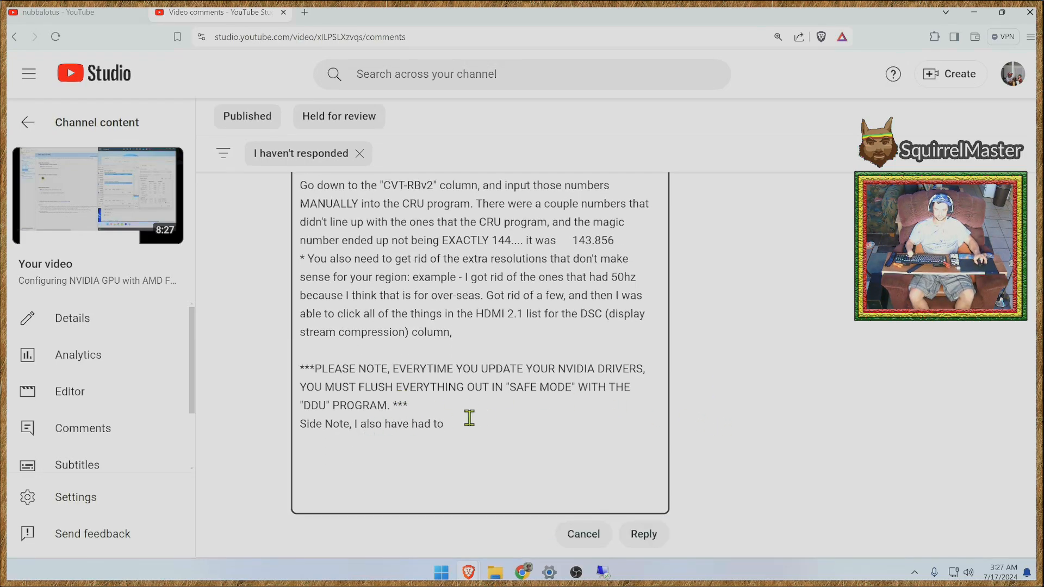
pyautogui.moveTo(469, 422); pyautogui.dragTo(424, 424)
pyautogui.moveTo(317, 419); pyautogui.dragTo(320, 421)
pyautogui.scroll(9, 783, 409)
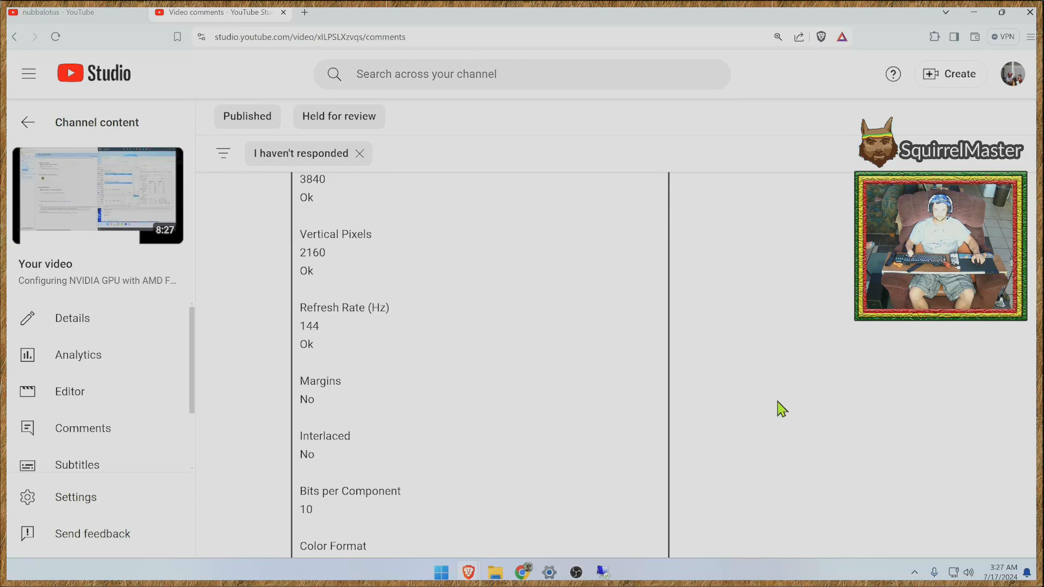
pyautogui.scroll(8, 794, 410)
pyautogui.scroll(4, 791, 315)
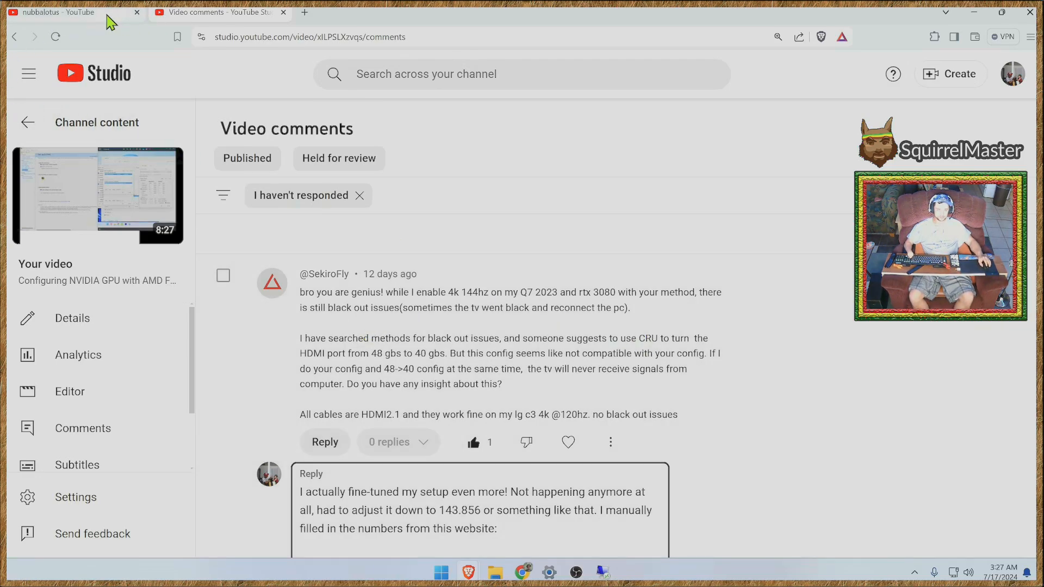
# - Review the calculator links and the first input parameters listed at the start of the drafted reply
pyautogui.scroll(-3, 780, 418)
pyautogui.scroll(2, 781, 416)
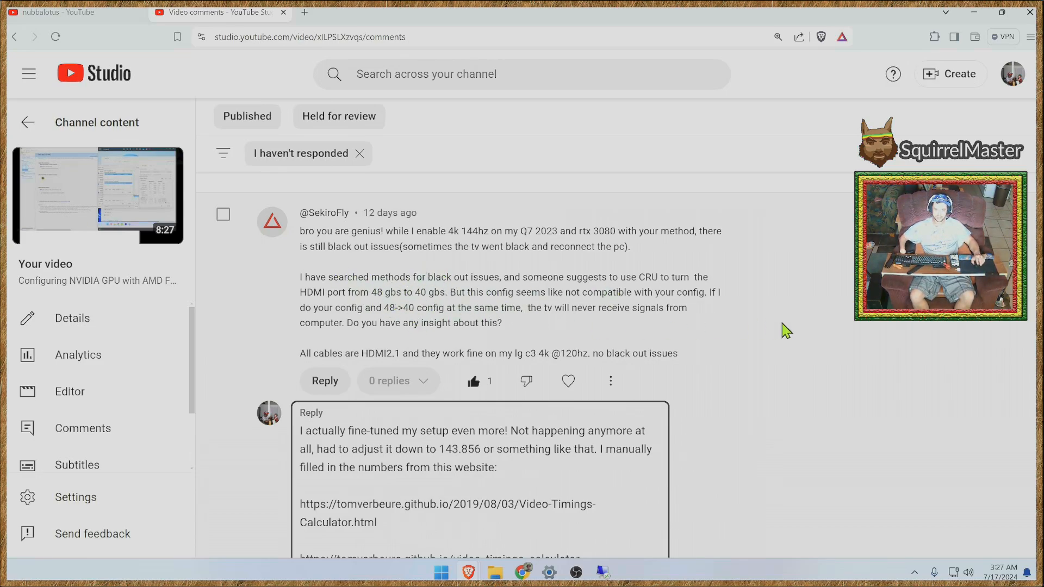
pyautogui.scroll(-2, 772, 402)
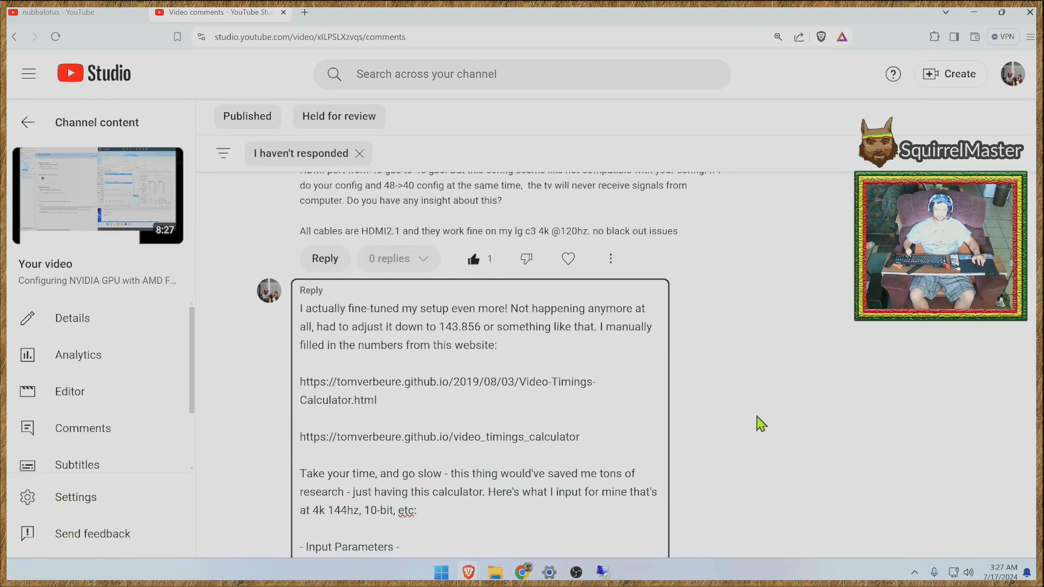
pyautogui.scroll(-1, 756, 423)
pyautogui.scroll(-1, 732, 422)
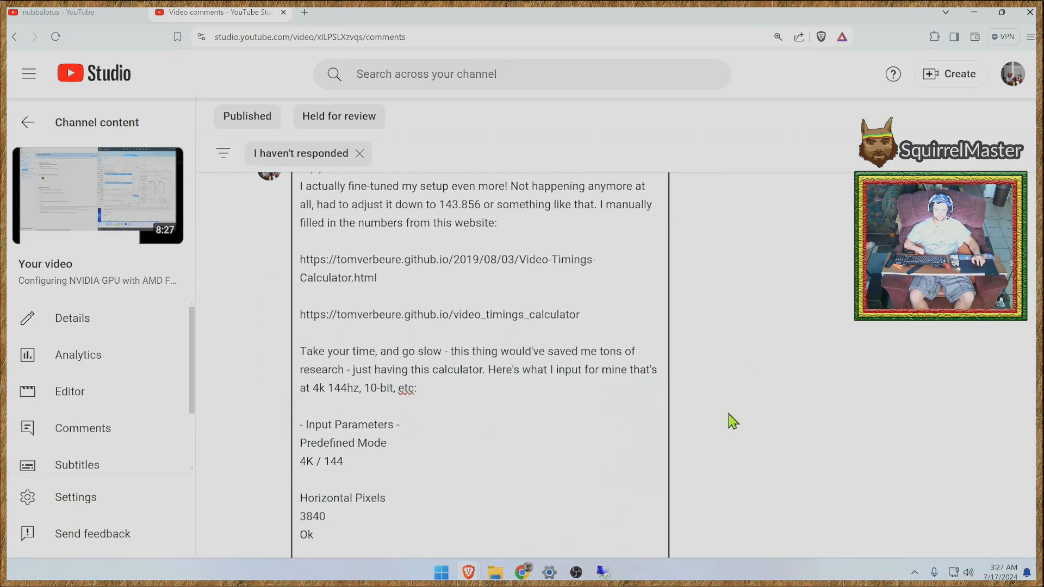
pyautogui.scroll(1, 732, 422)
# - Switch to Chrome and place the Video Timings Calculator blog post tab ahead of the calculator tab
pyautogui.click(971, 13)
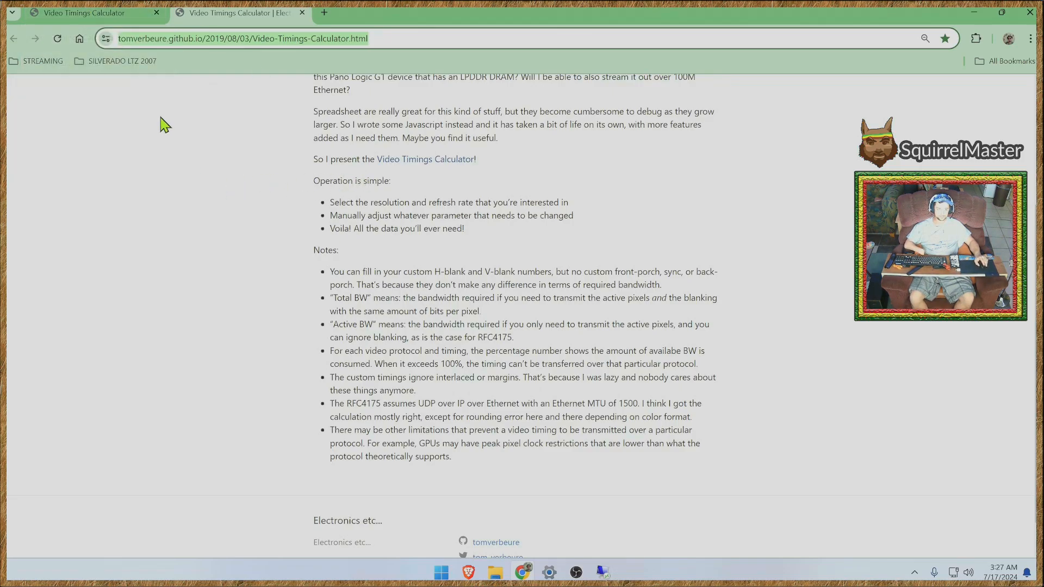
pyautogui.moveTo(256, 17); pyautogui.dragTo(104, 17)
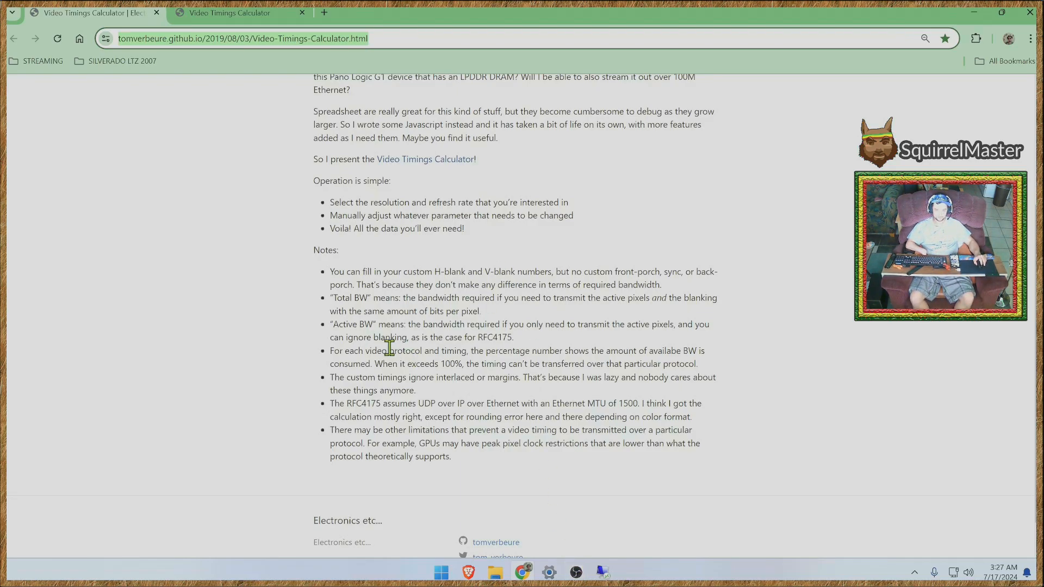
pyautogui.scroll(4, 300, 291)
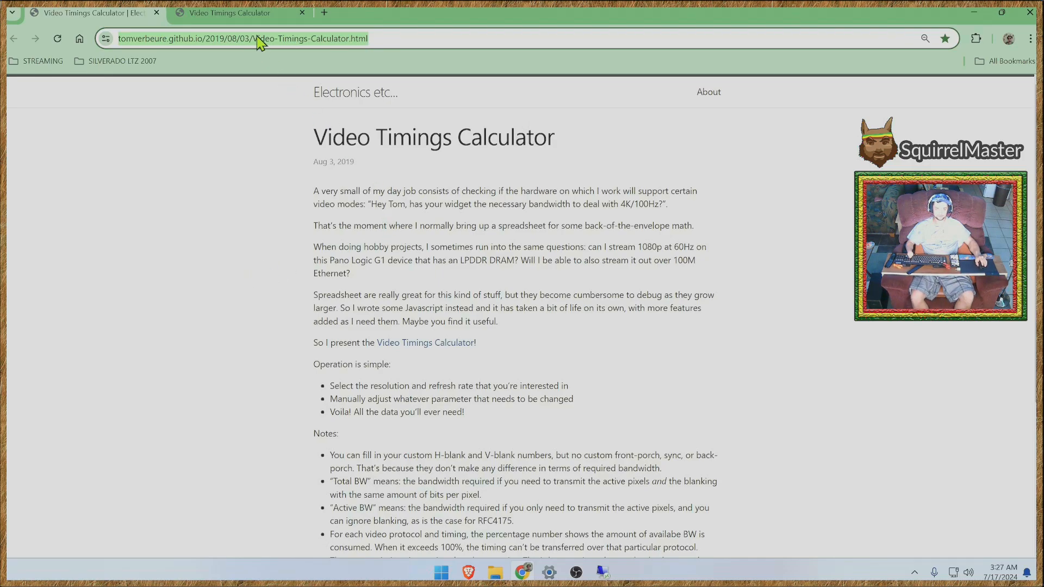
# - Examine the blog post's web address and its publication date
pyautogui.click(320, 38)
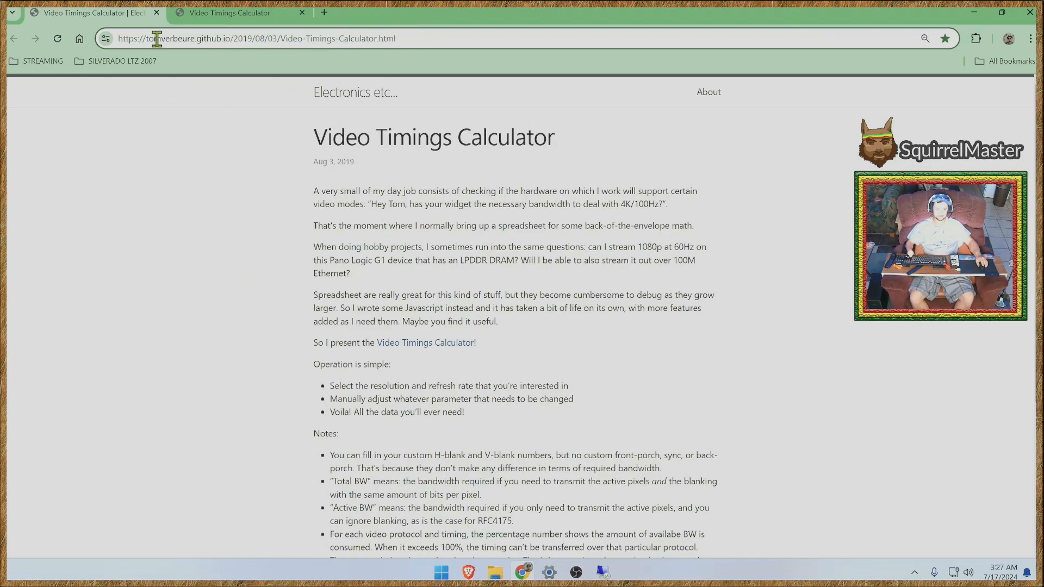
pyautogui.doubleClick(417, 33)
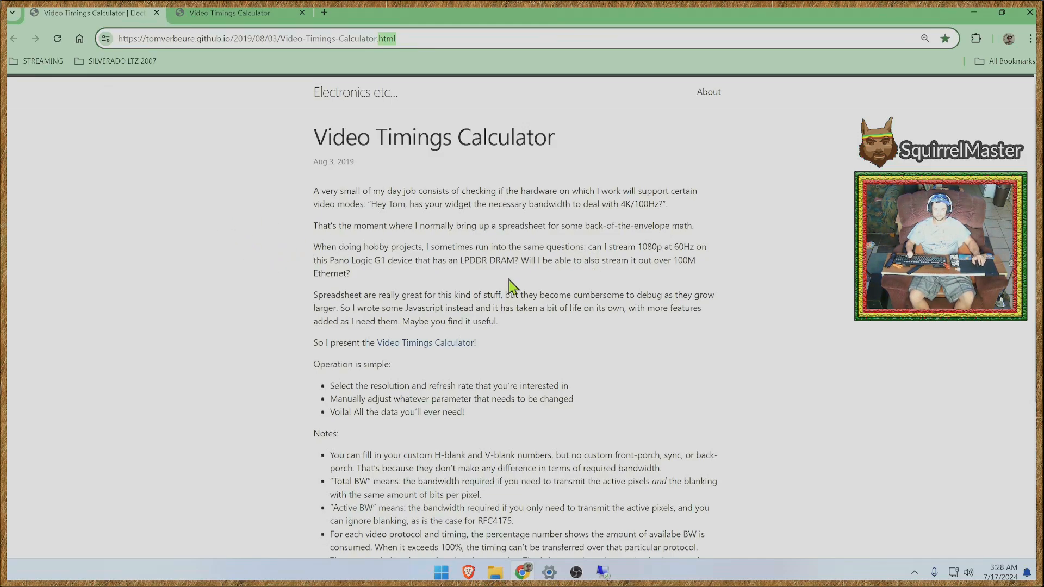
pyautogui.tripleClick(521, 326)
pyautogui.click(352, 262)
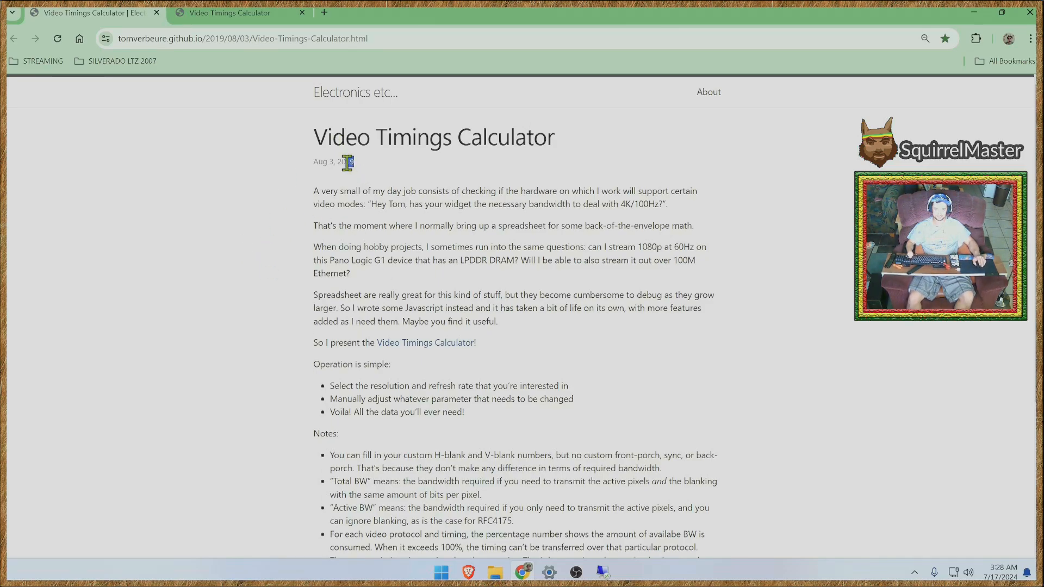
pyautogui.moveTo(353, 162); pyautogui.dragTo(310, 163)
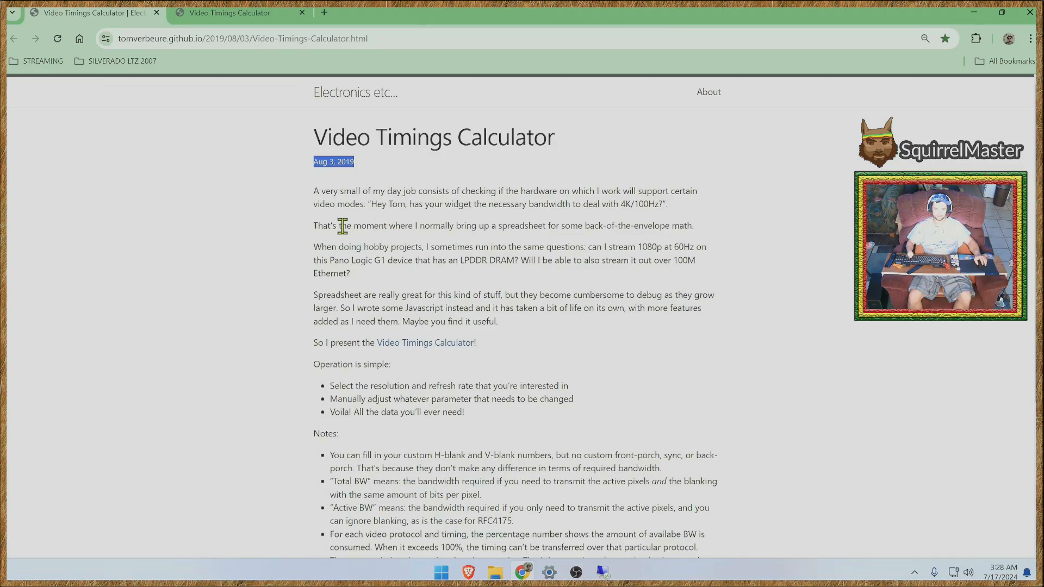
pyautogui.click(429, 199)
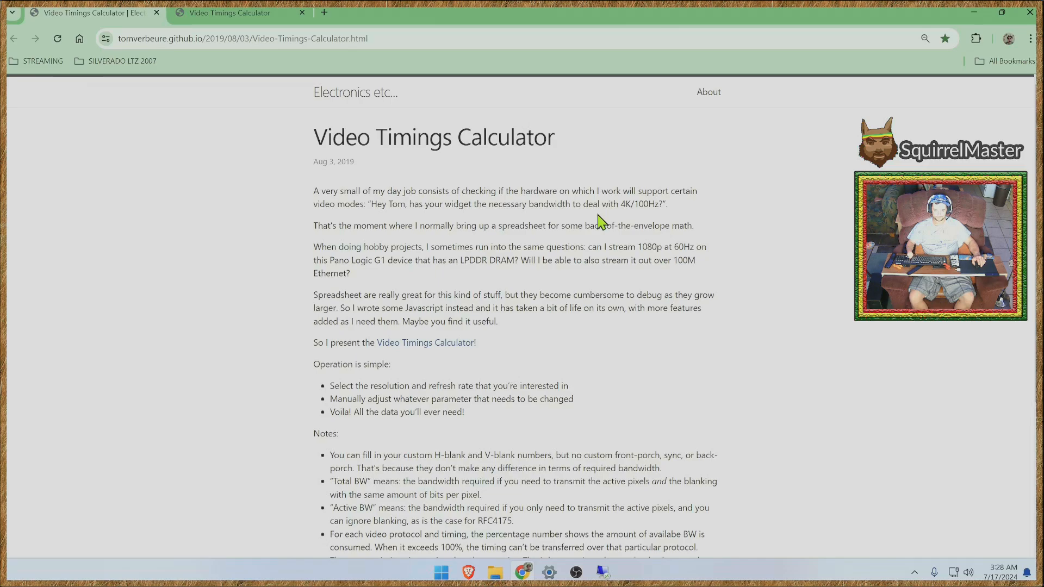
# - Examine the blog post's 4K/100Hz bandwidth example, its operating instructions and its notes
pyautogui.moveTo(371, 204); pyautogui.dragTo(663, 208)
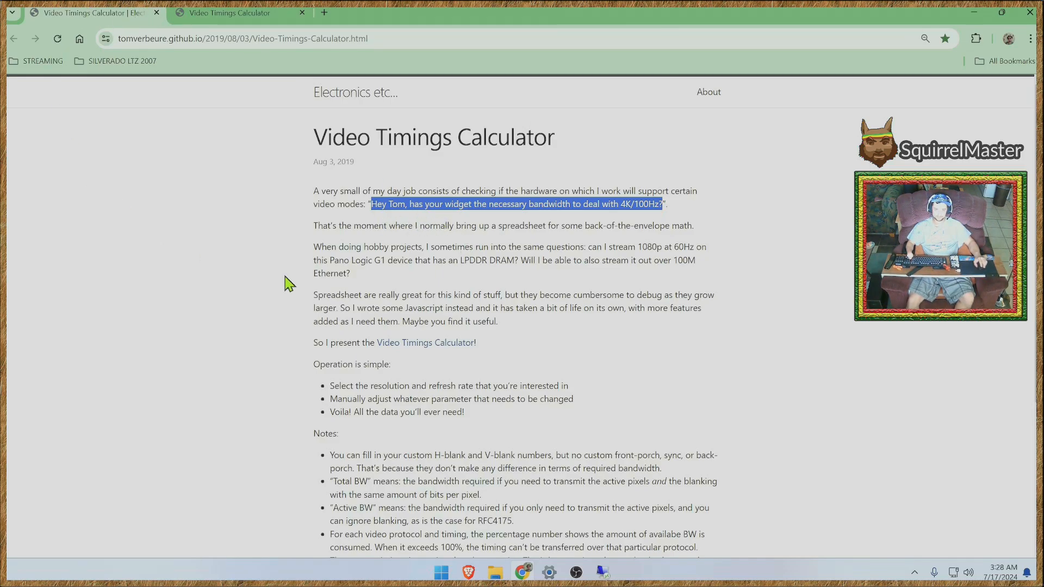
pyautogui.click(636, 205)
pyautogui.moveTo(620, 203); pyautogui.dragTo(686, 209)
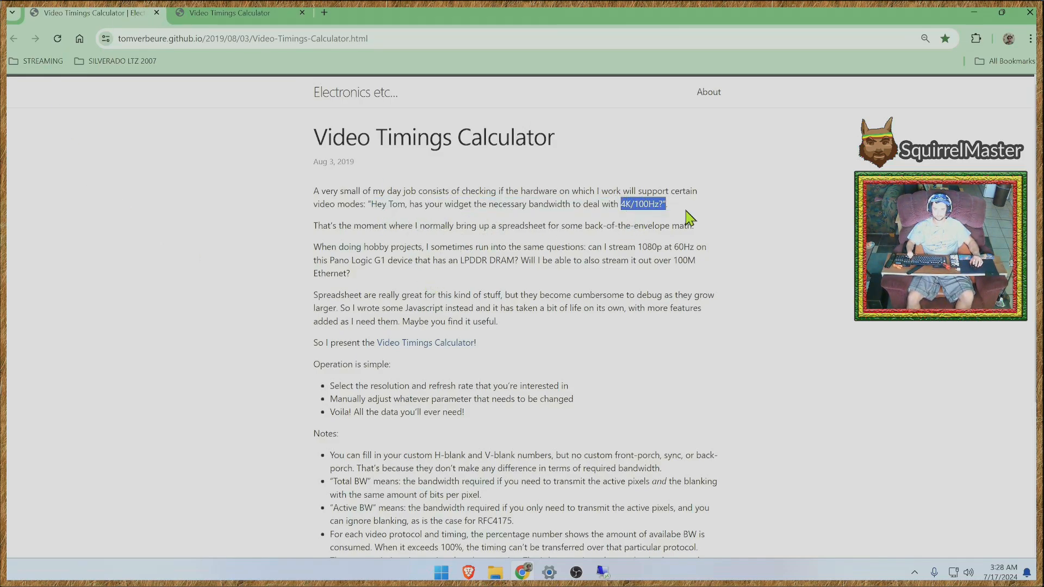
pyautogui.click(495, 271)
pyautogui.scroll(-1, 585, 387)
pyautogui.scroll(-3, 588, 394)
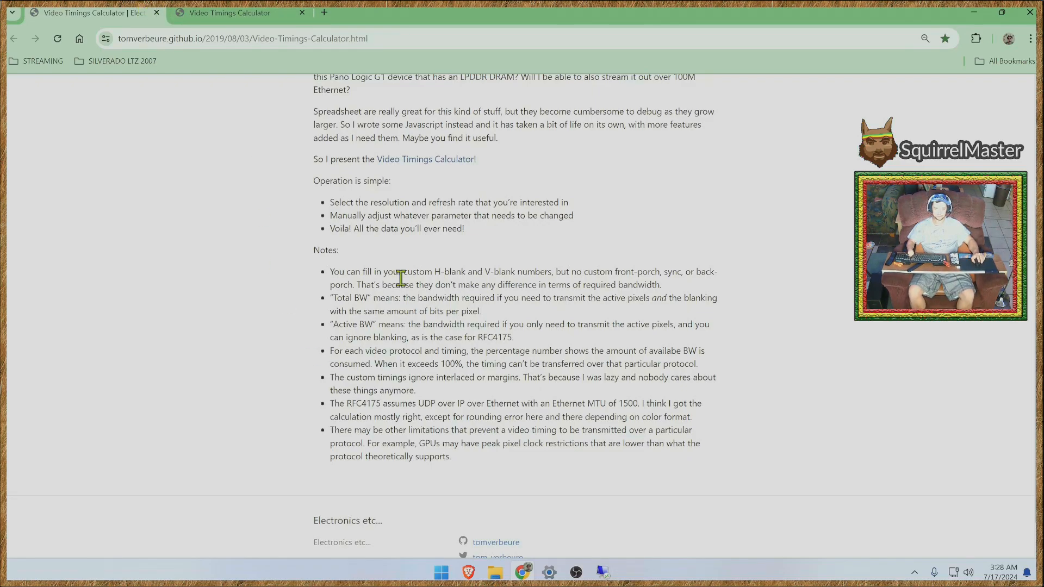
# - Go to the Video Timings Calculator page and check the bits per component, refresh rate and margins parameters
pyautogui.click(410, 170)
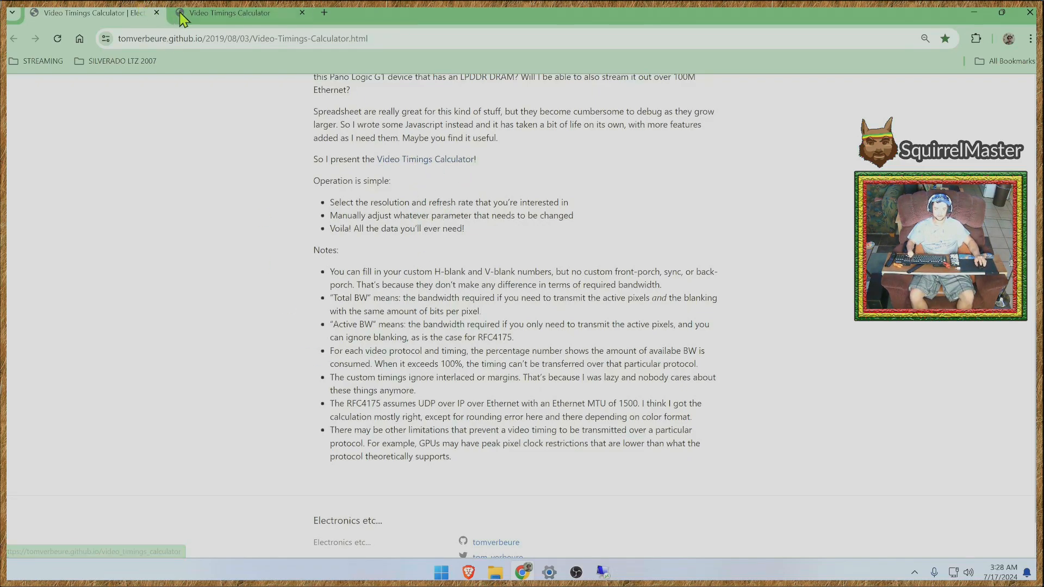
pyautogui.scroll(4, 625, 419)
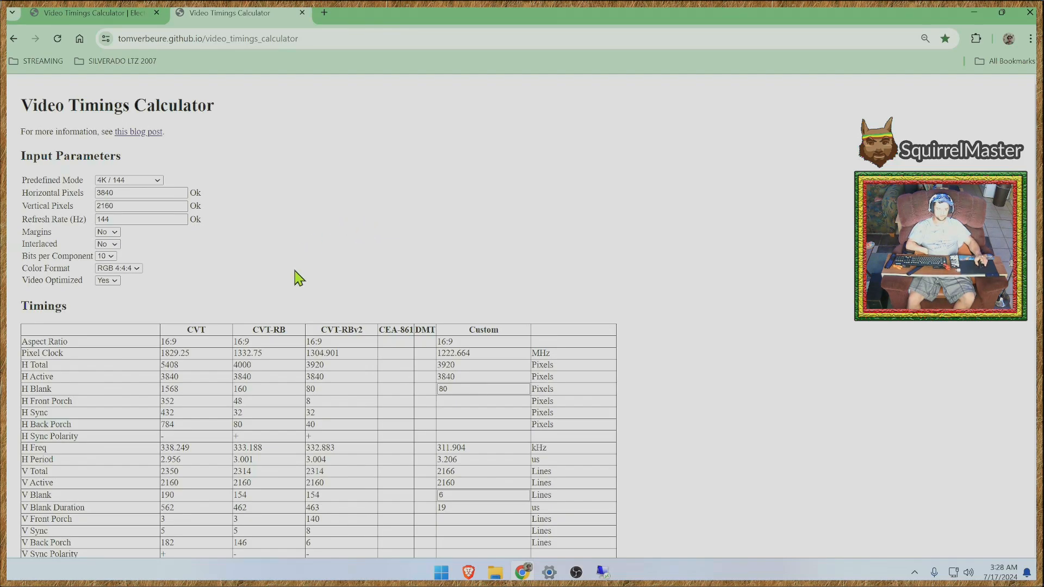
pyautogui.moveTo(21, 257); pyautogui.dragTo(83, 258)
pyautogui.click(83, 258)
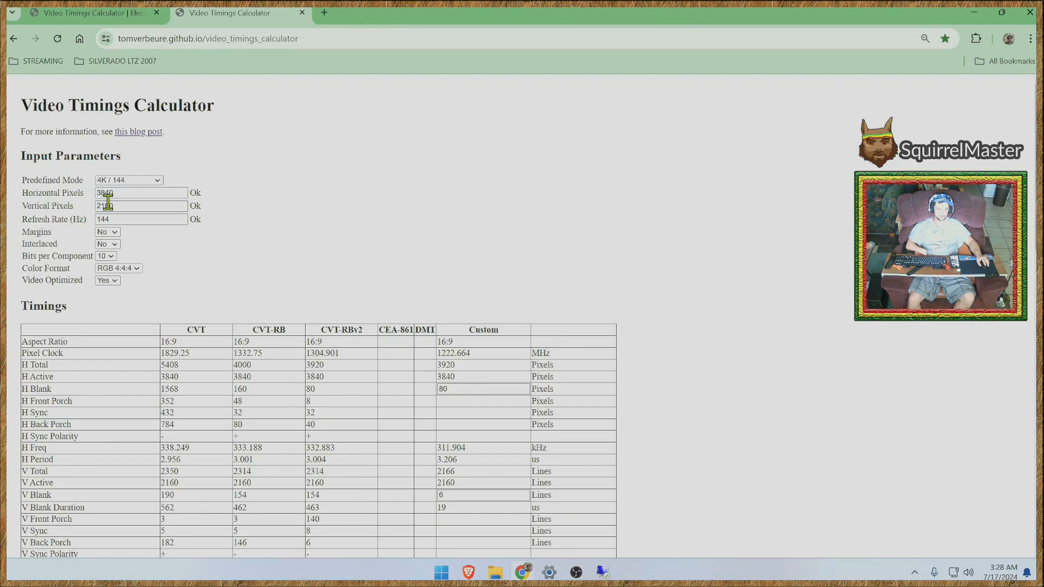
pyautogui.click(139, 219)
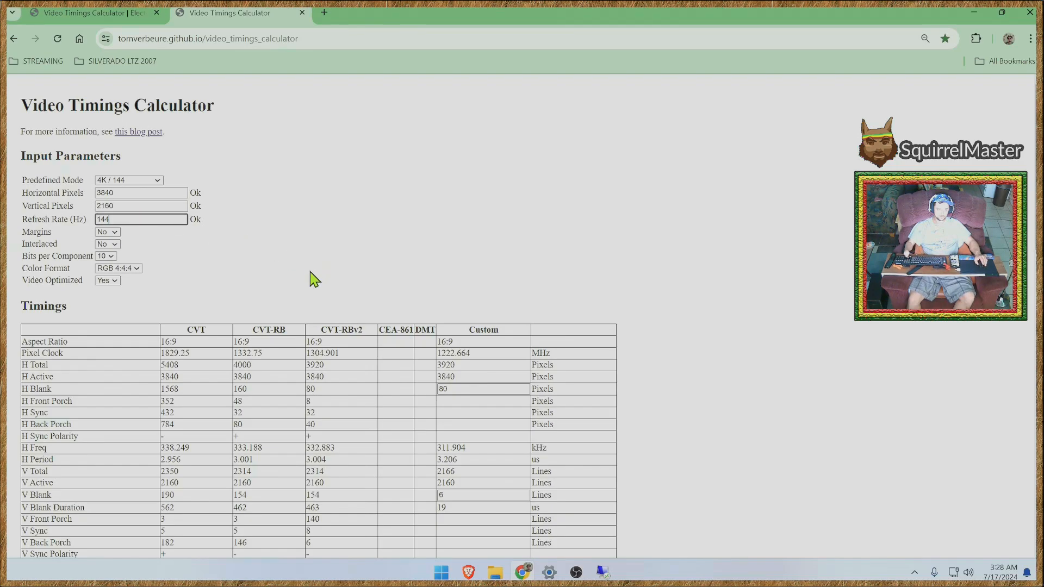
pyautogui.click(24, 236)
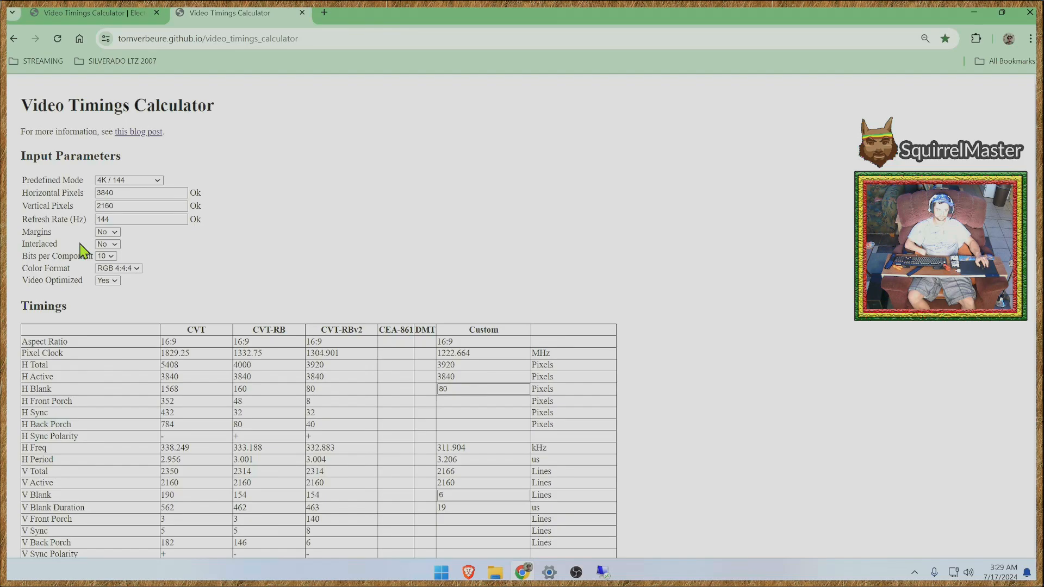
# - Choose RGB 4:4:4 as the color format and check the Video Optimized parameter
pyautogui.scroll(-1, 706, 269)
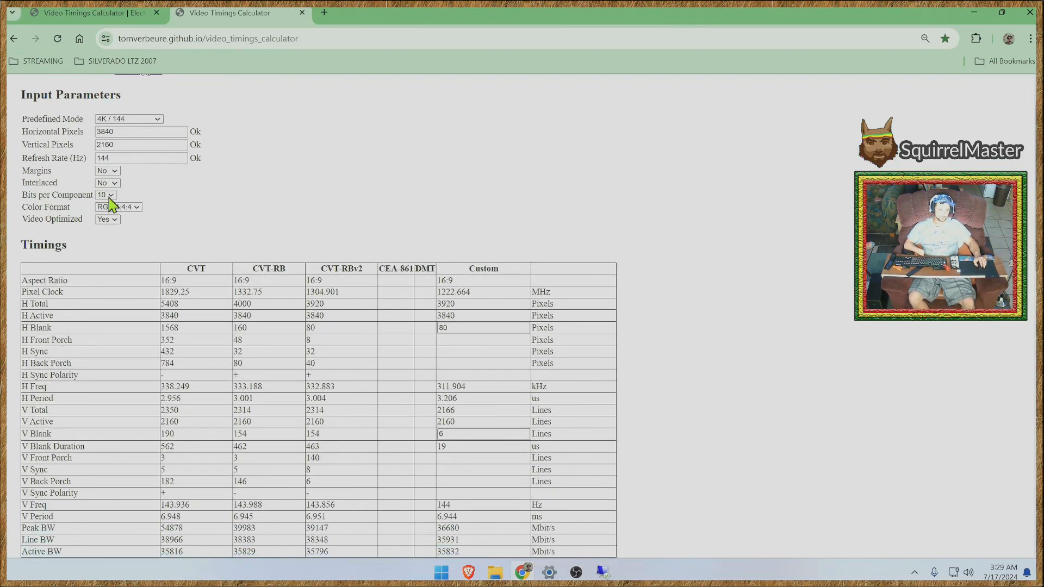
pyautogui.click(136, 208)
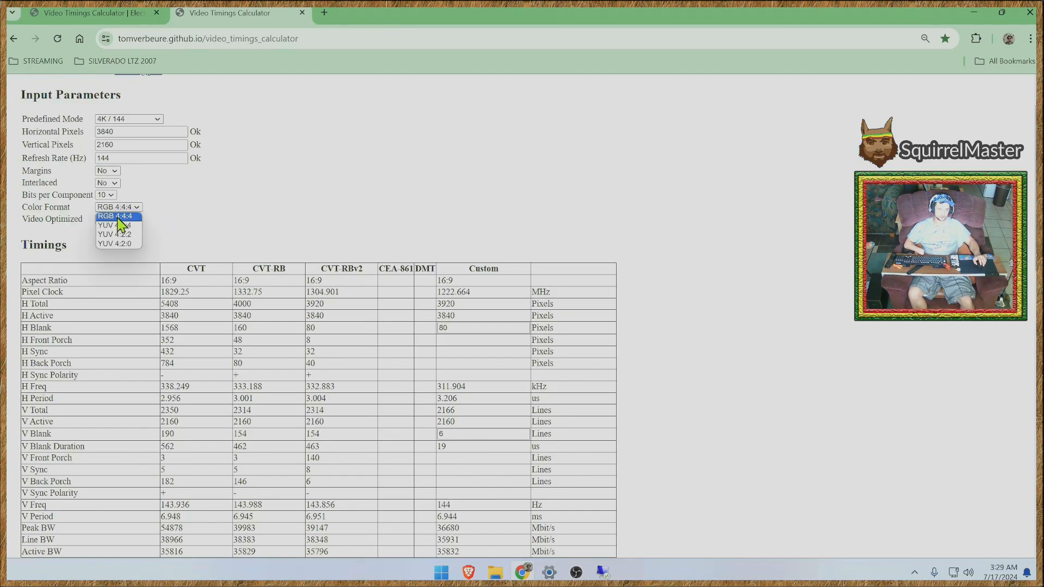
pyautogui.click(121, 216)
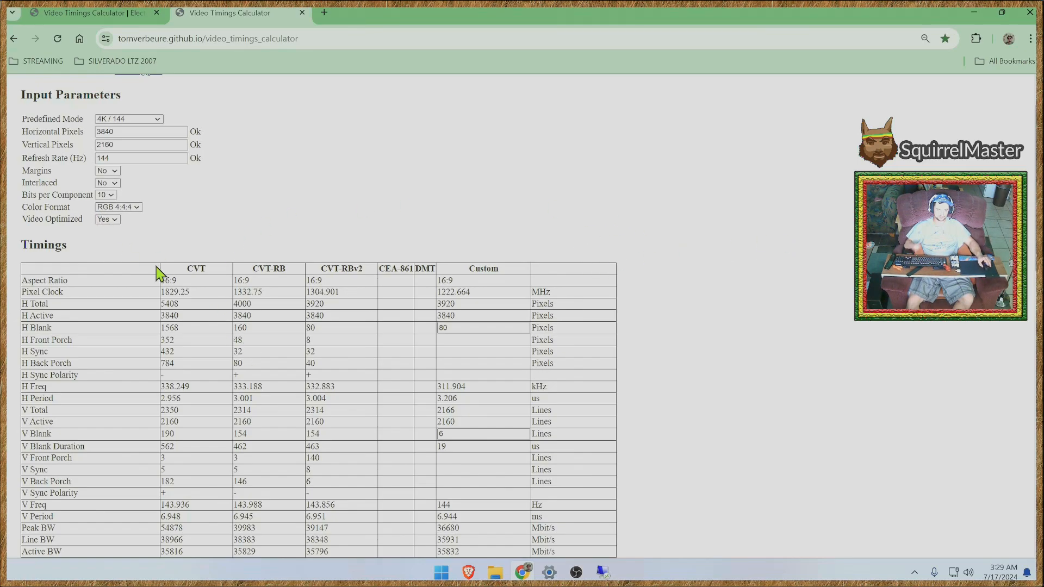
pyautogui.moveTo(80, 221); pyautogui.dragTo(53, 220)
pyautogui.click(28, 188)
pyautogui.click(67, 221)
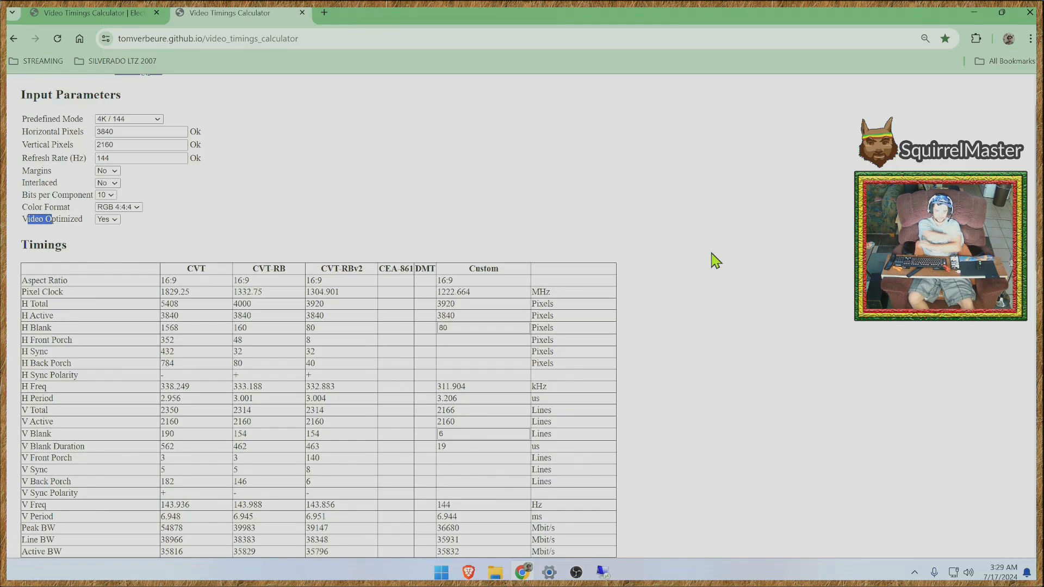
pyautogui.click(741, 235)
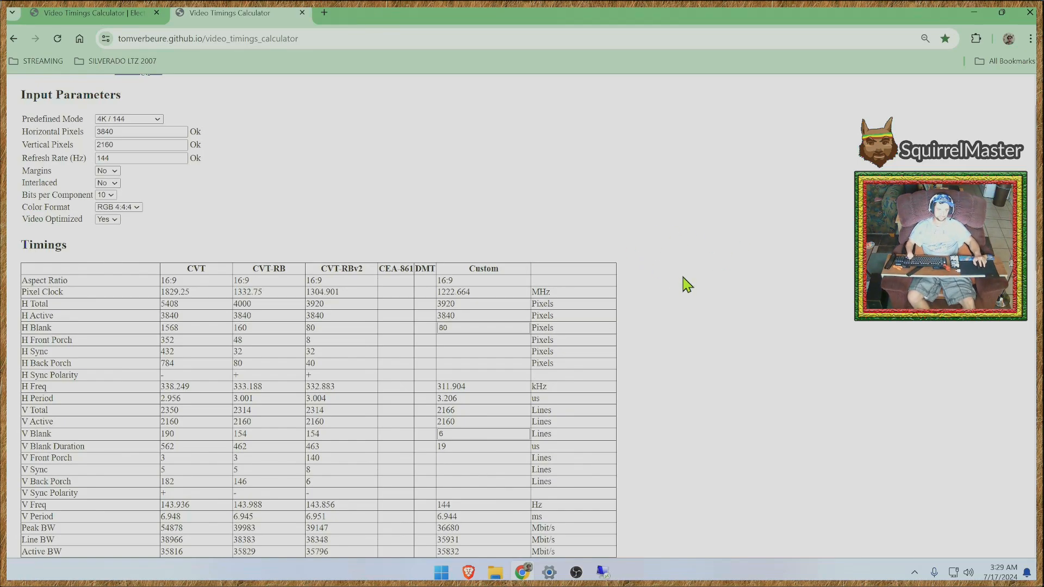
# - Examine the CVT-RBv2 column of the Timings table and compare it with the CVT-RB column
pyautogui.scroll(-1, 686, 283)
pyautogui.scroll(-1, 723, 297)
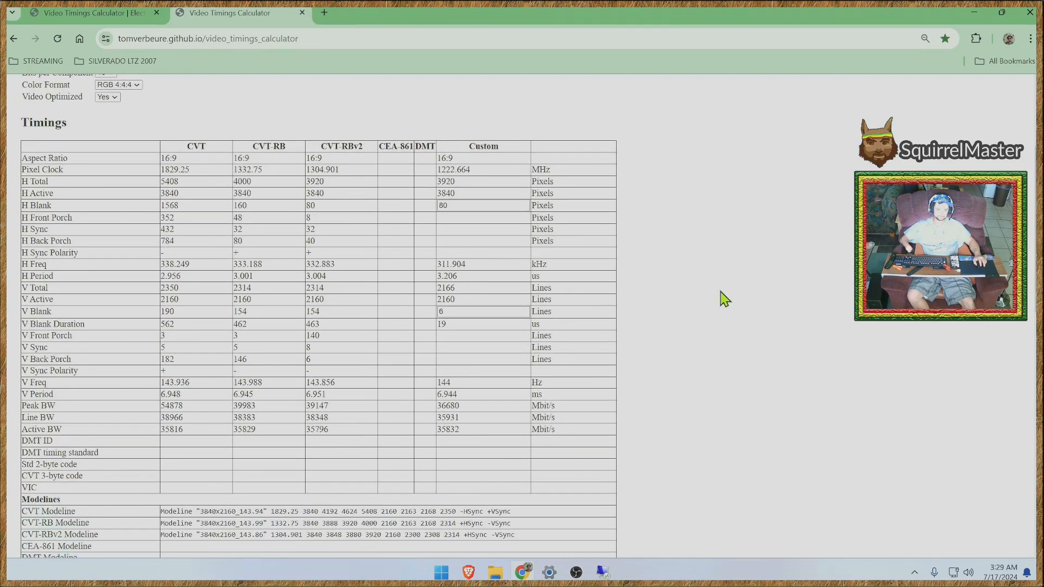
pyautogui.moveTo(320, 146); pyautogui.dragTo(368, 148)
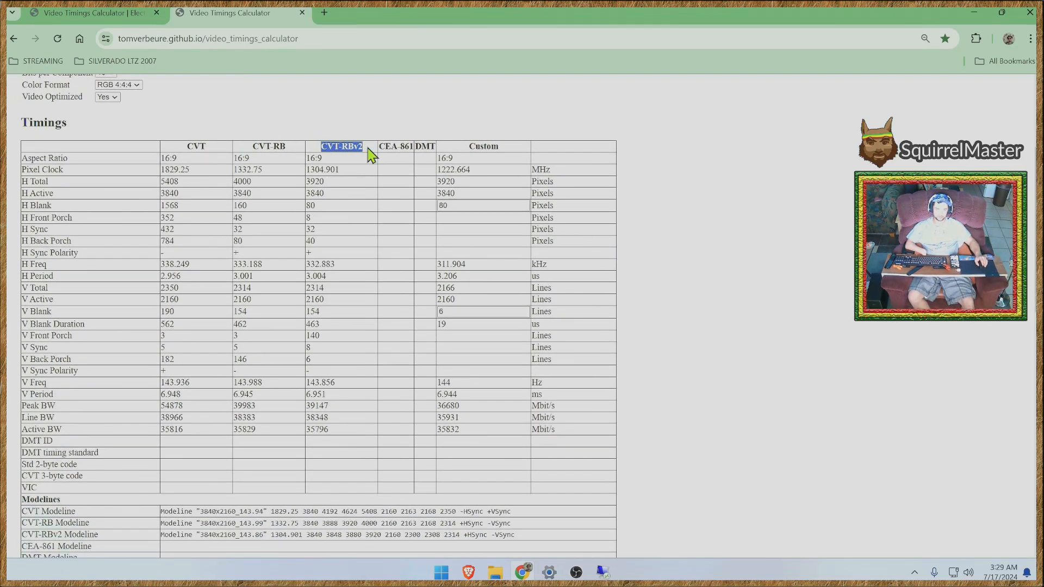
pyautogui.click(706, 208)
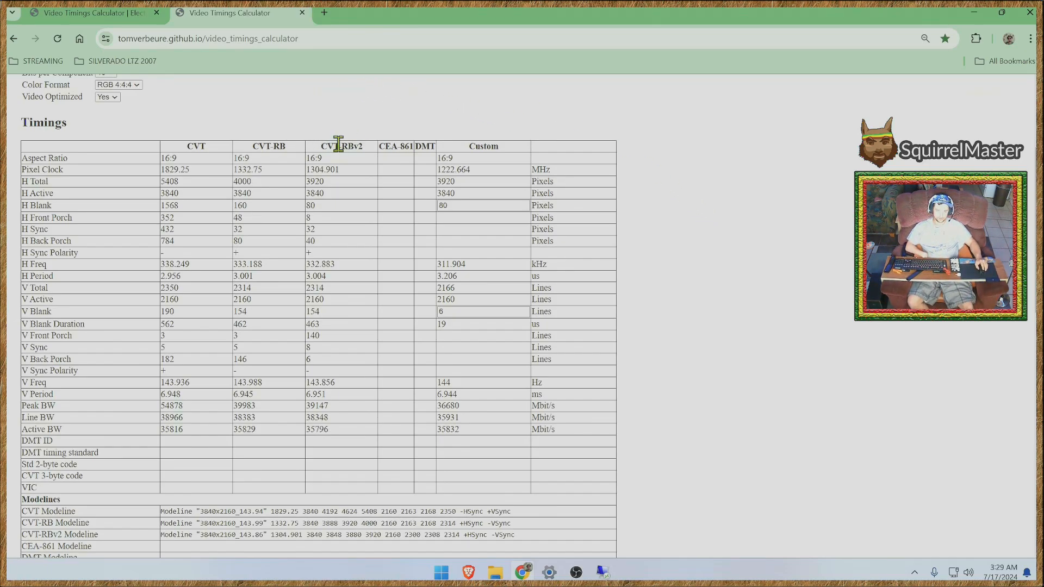
pyautogui.moveTo(374, 148); pyautogui.dragTo(324, 156)
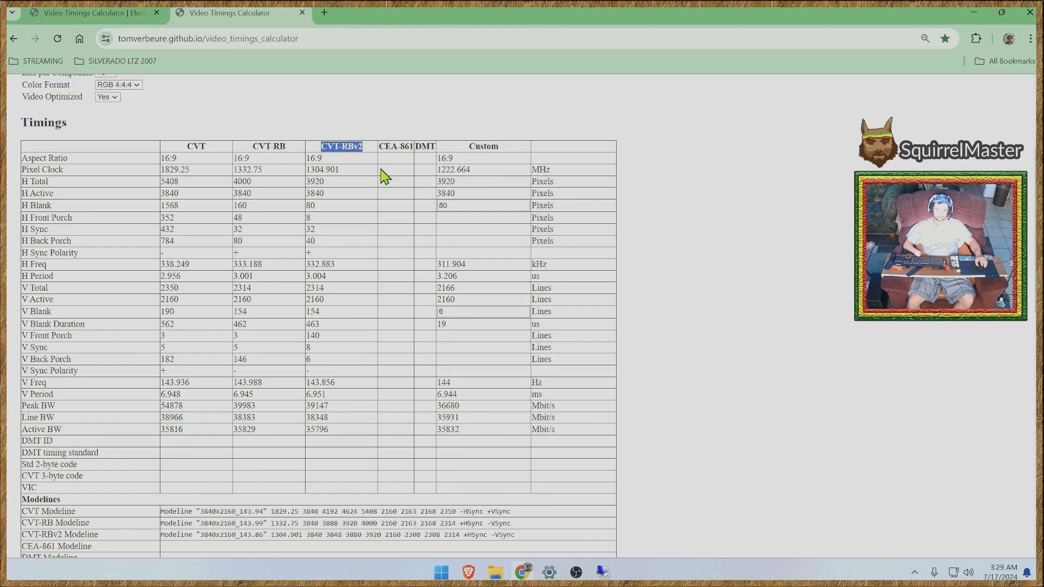
pyautogui.click(369, 155)
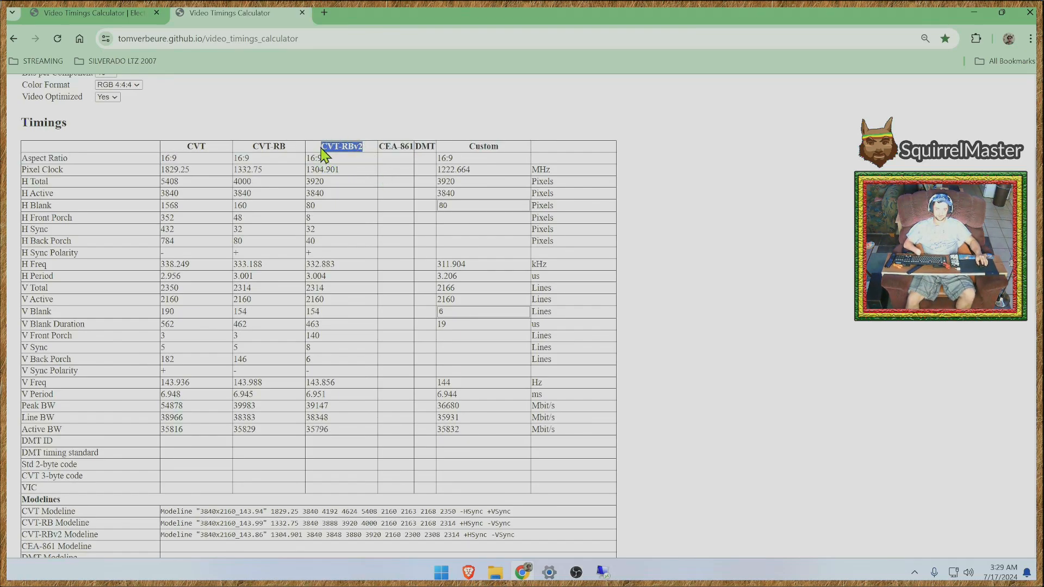
pyautogui.moveTo(291, 150); pyautogui.dragTo(258, 148)
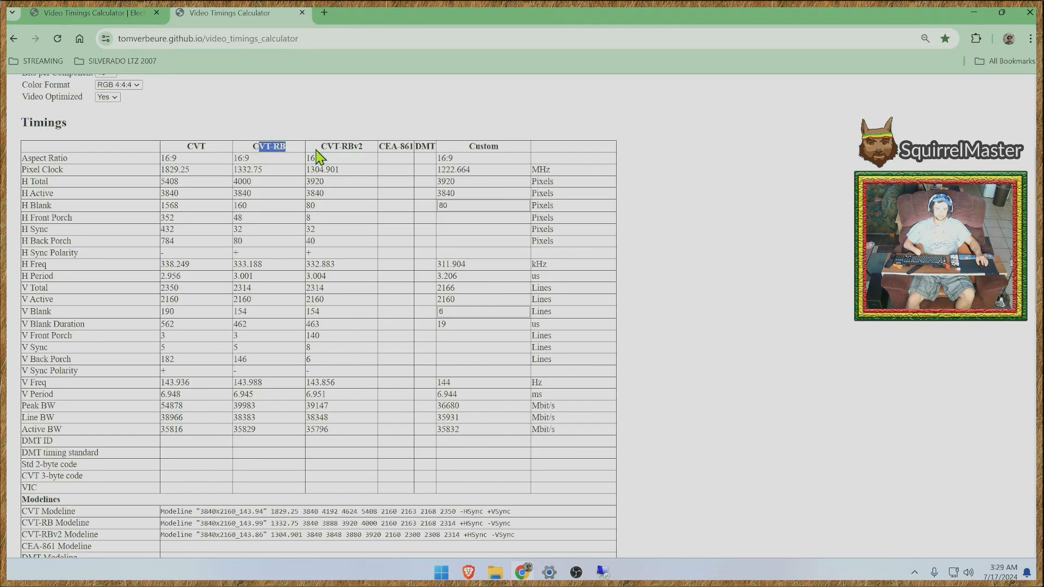
pyautogui.click(333, 150)
pyautogui.moveTo(458, 429); pyautogui.dragTo(453, 403)
pyautogui.click(450, 396)
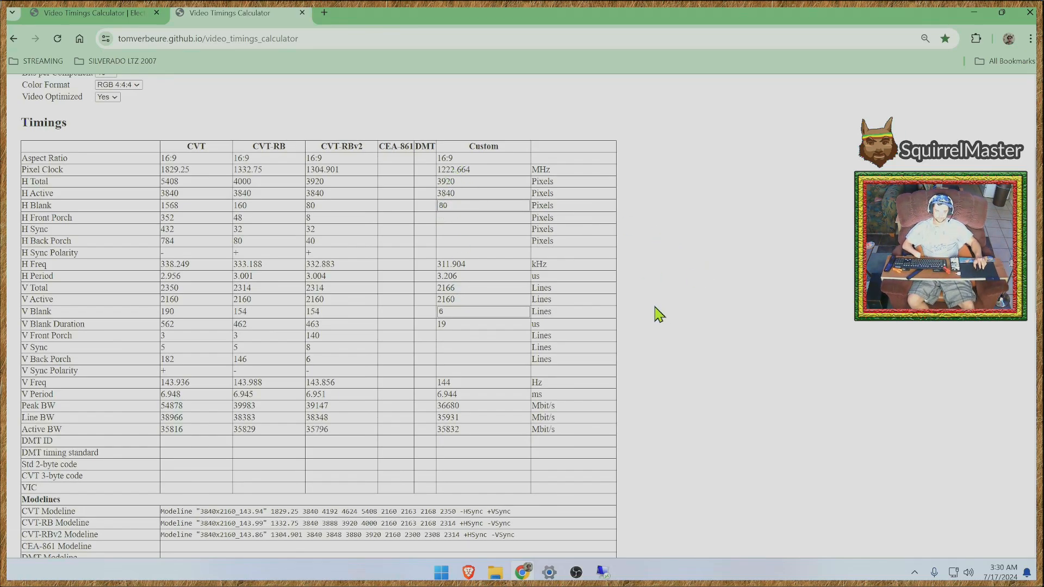
# - Check the vertical frequency given for CVT-RBv2 in the Timings table
pyautogui.scroll(-1, 660, 319)
pyautogui.moveTo(319, 84); pyautogui.dragTo(343, 92)
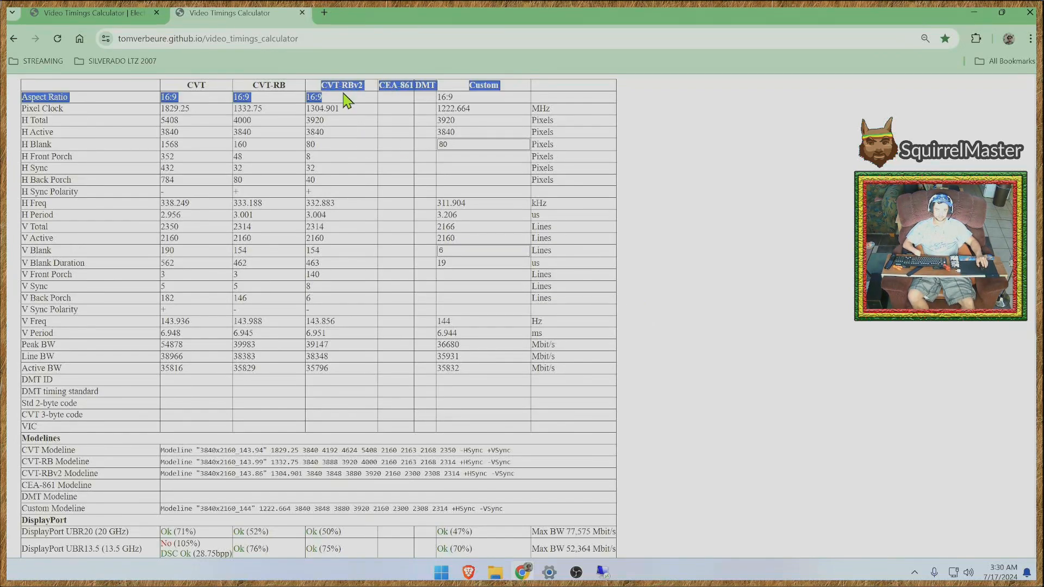
pyautogui.click(343, 298)
pyautogui.moveTo(337, 323); pyautogui.dragTo(305, 325)
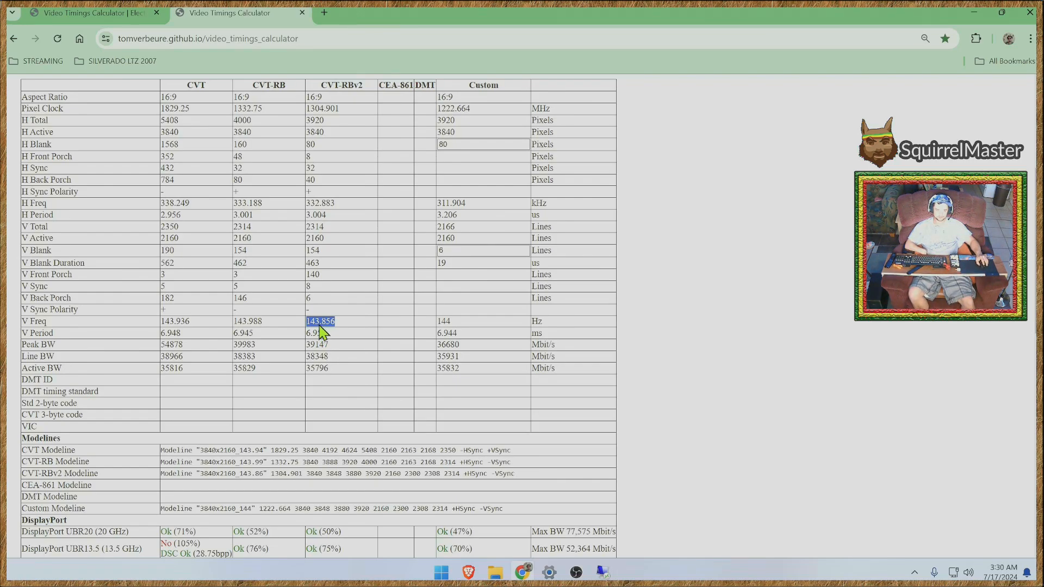
pyautogui.click(356, 320)
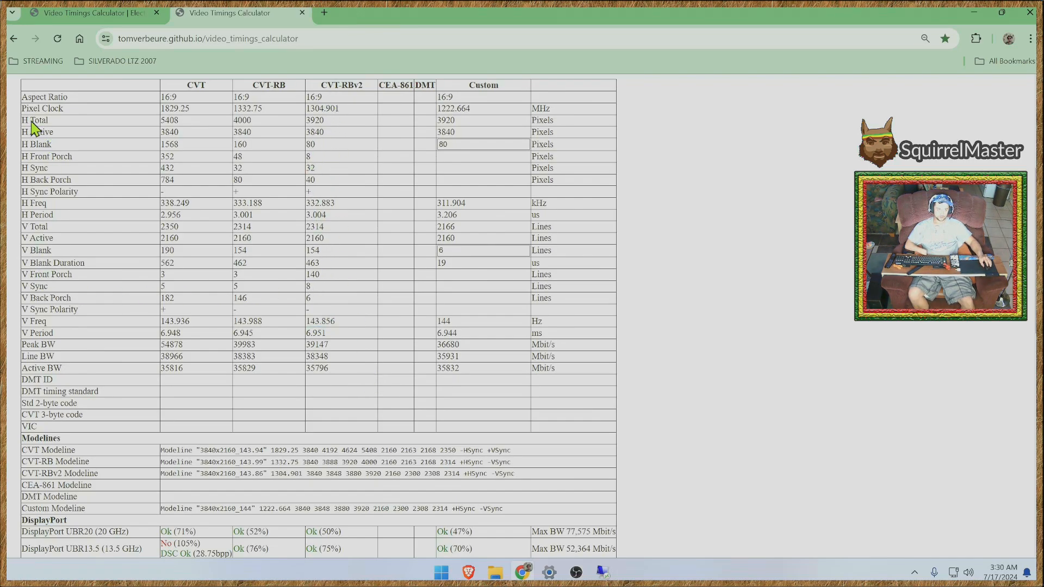
# - Examine the horizontal rows of the Timings table, focusing on the CVT-RBv2 horizontal frequency
pyautogui.moveTo(32, 121); pyautogui.dragTo(51, 157)
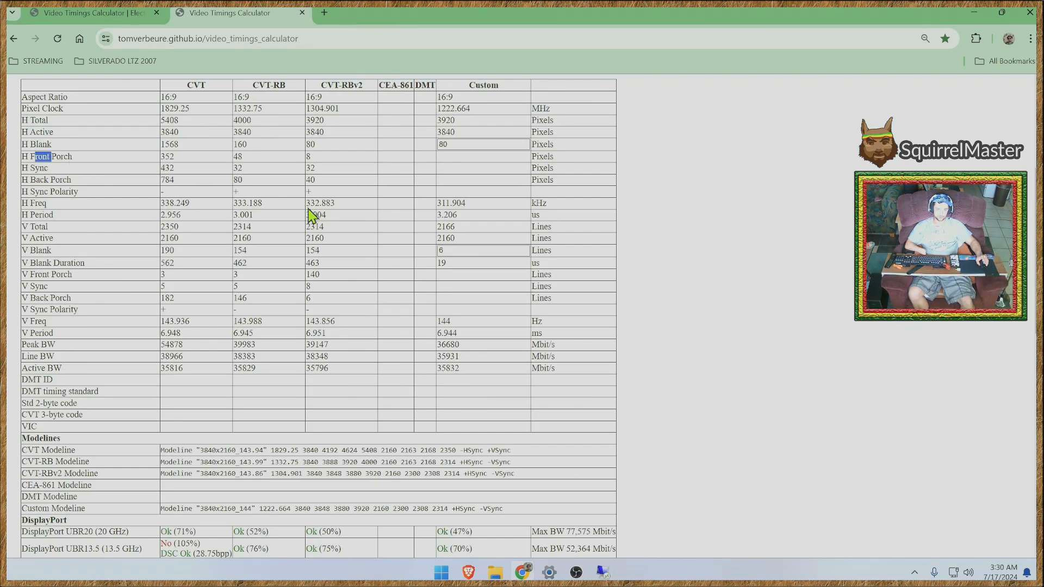
pyautogui.moveTo(310, 204); pyautogui.dragTo(334, 204)
pyautogui.doubleClick(332, 205)
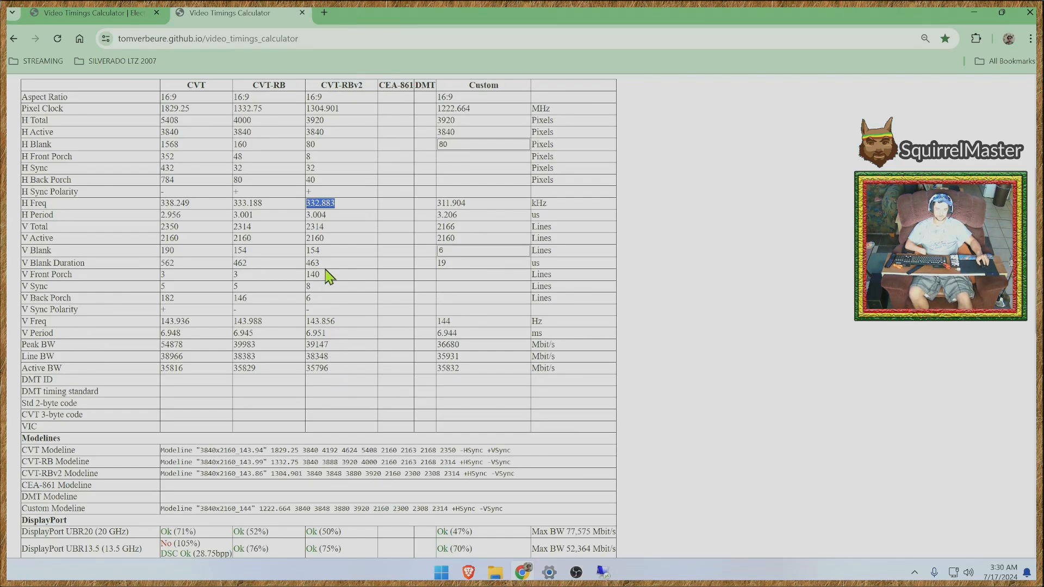
pyautogui.moveTo(334, 204); pyautogui.dragTo(310, 208)
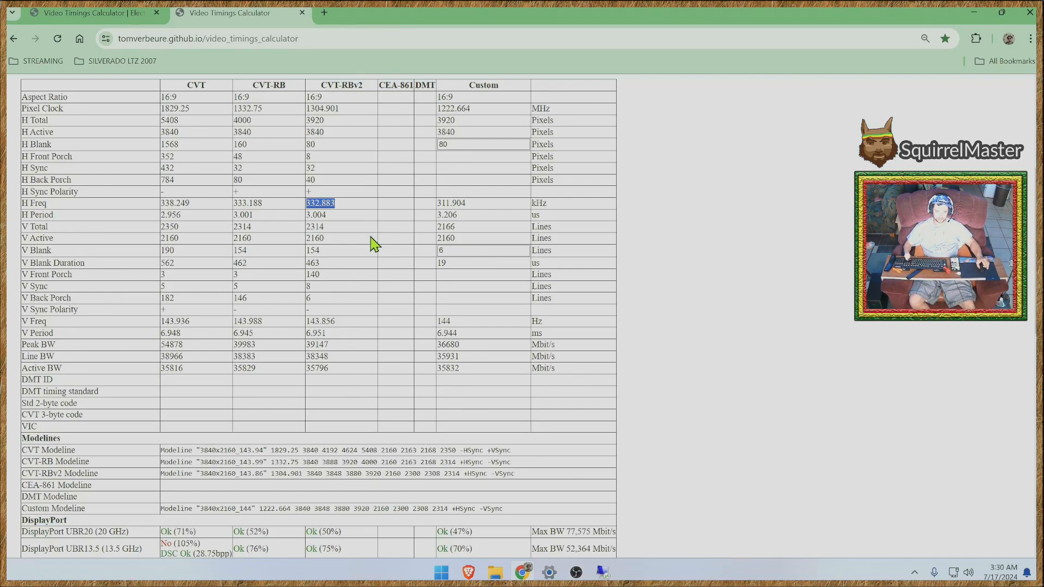
pyautogui.click(338, 215)
pyautogui.moveTo(336, 206); pyautogui.dragTo(314, 208)
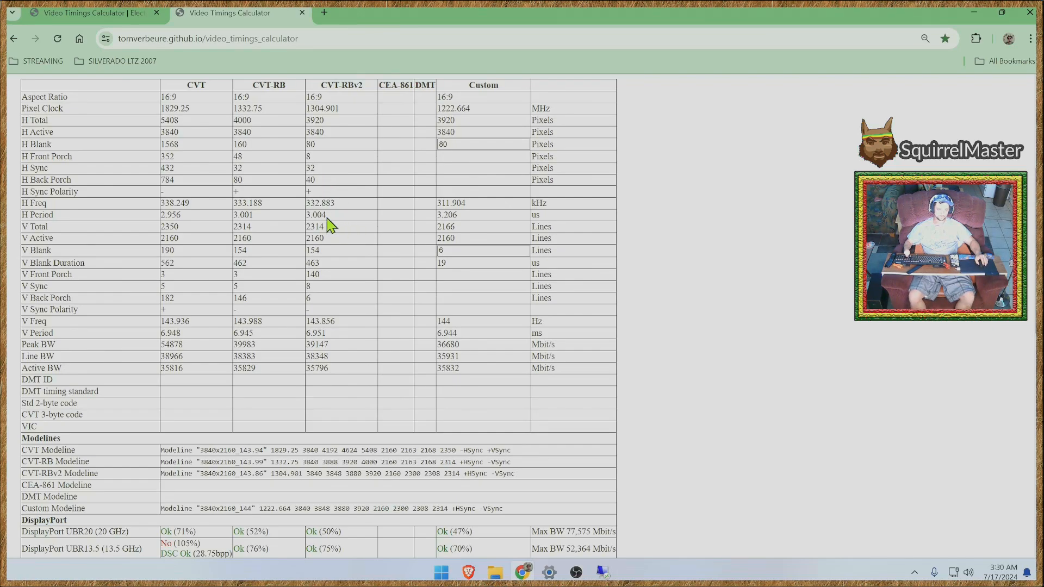
pyautogui.moveTo(327, 216); pyautogui.dragTo(306, 205)
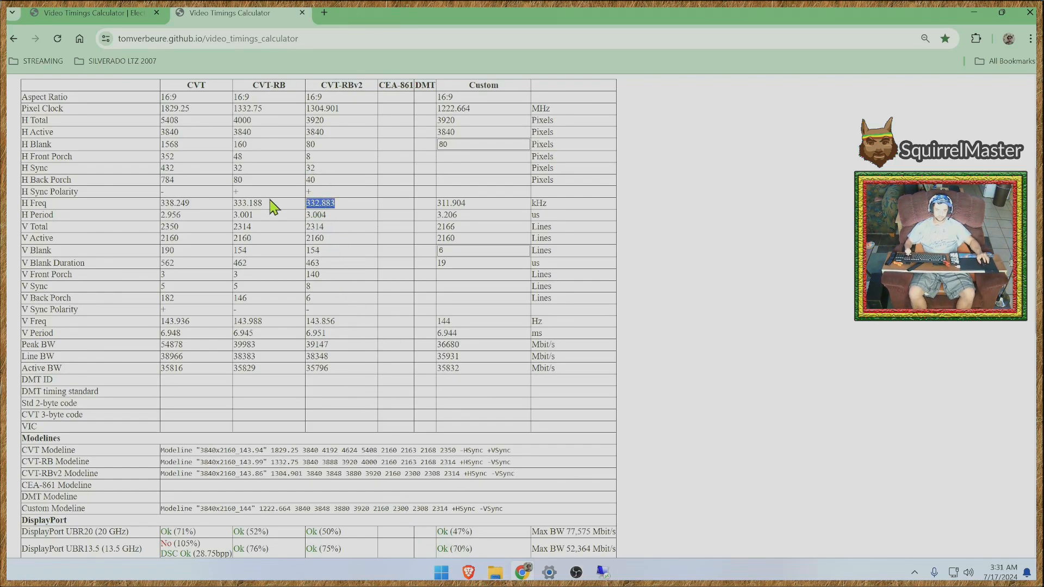
pyautogui.click(321, 255)
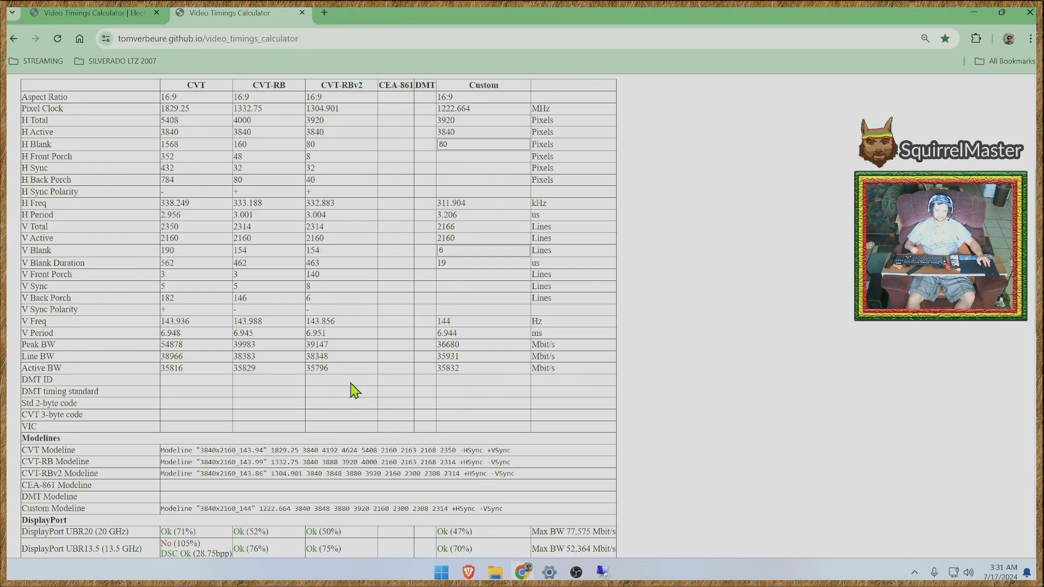
# - Look through the modelines and the DisplayPort and HDMI bandwidth results, ending back at the input parameters
pyautogui.scroll(-1, 354, 390)
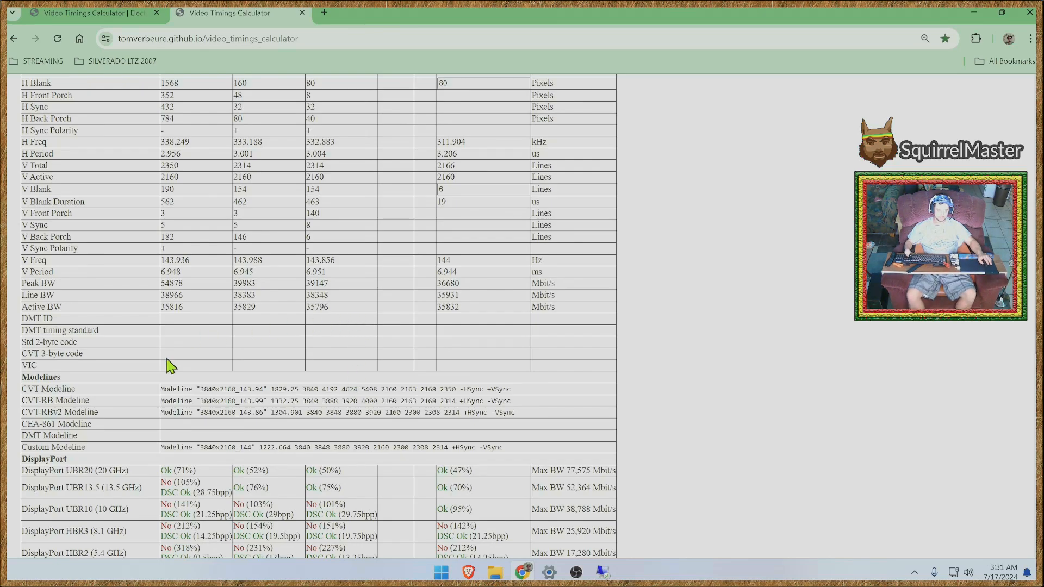
pyautogui.scroll(-1, 172, 365)
pyautogui.scroll(-2, 696, 418)
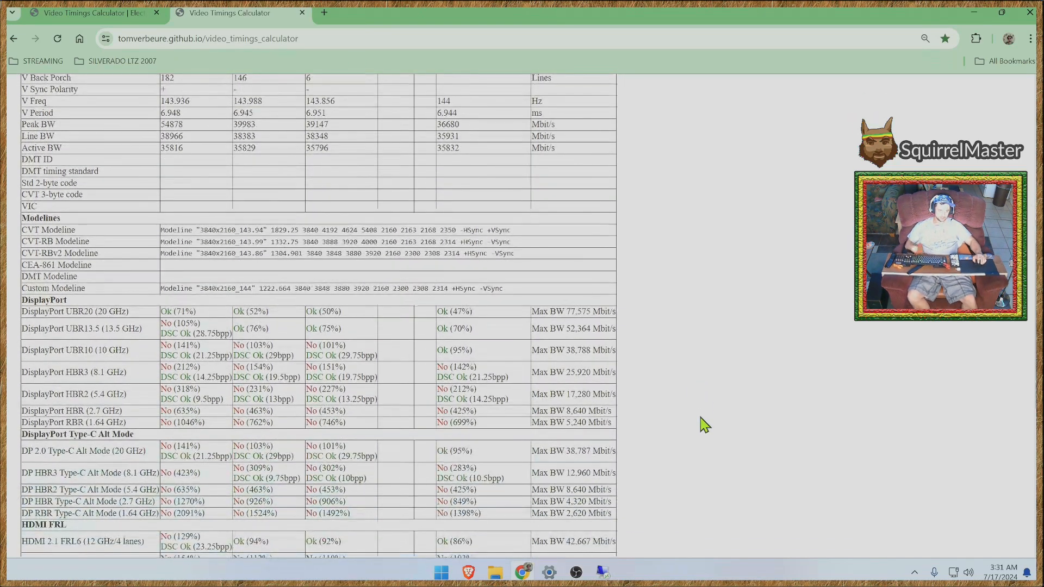
pyautogui.scroll(7, 785, 389)
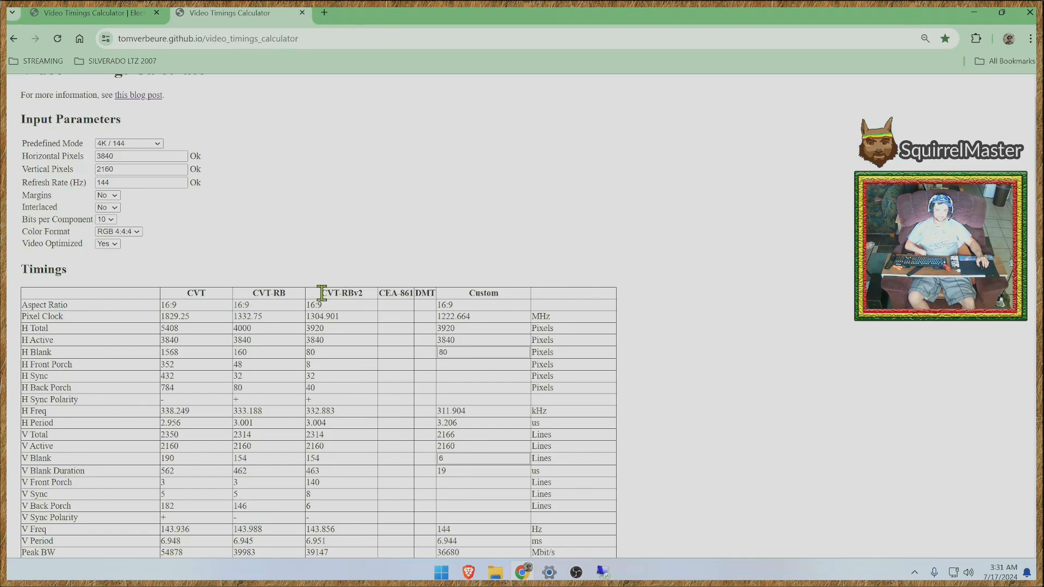
pyautogui.doubleClick(329, 260)
pyautogui.scroll(1, 318, 261)
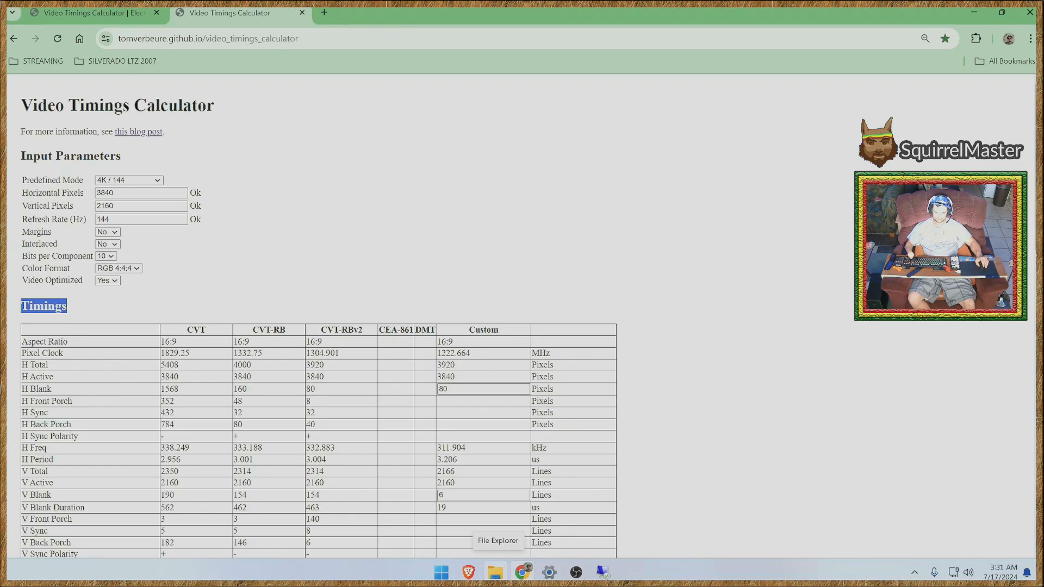
# - Switch to File Explorer, open the cru-1.5.2 folder on the Desktop and run CRU.exe as administrator
pyautogui.click(495, 572)
pyautogui.moveTo(512, 82); pyautogui.dragTo(549, 6)
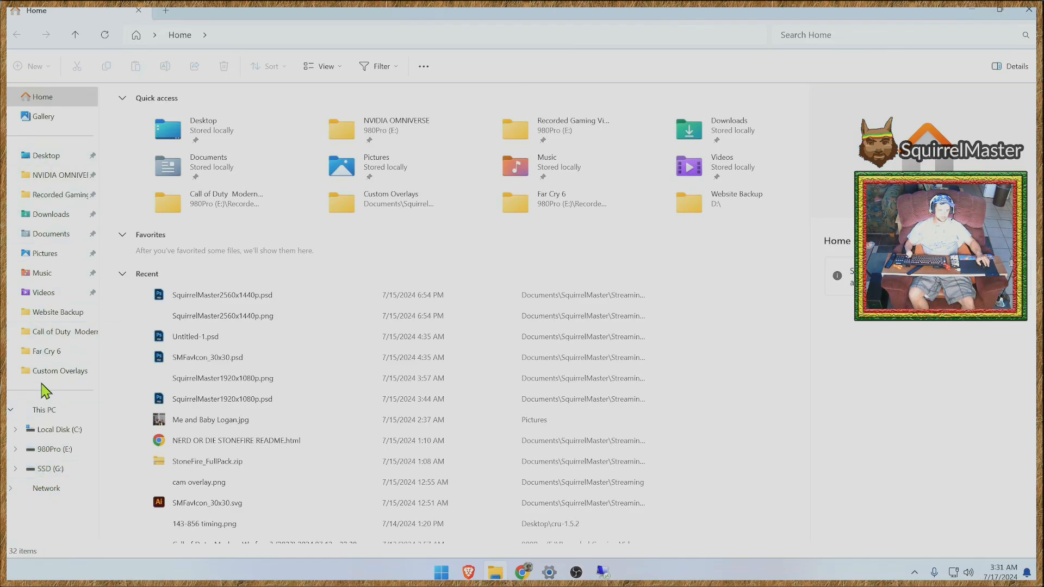
pyautogui.click(44, 156)
pyautogui.doubleClick(161, 129)
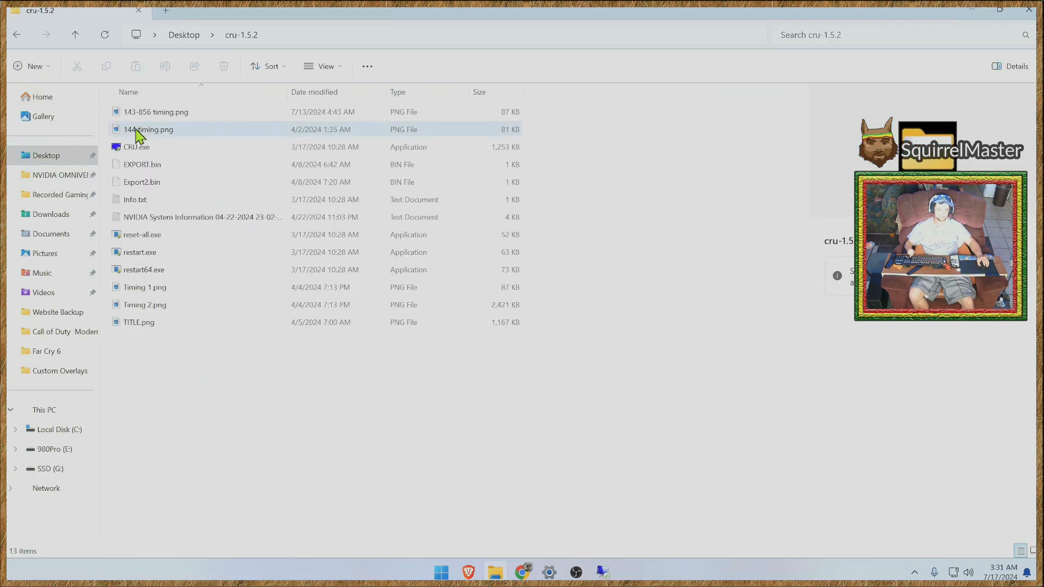
pyautogui.rightClick(132, 151)
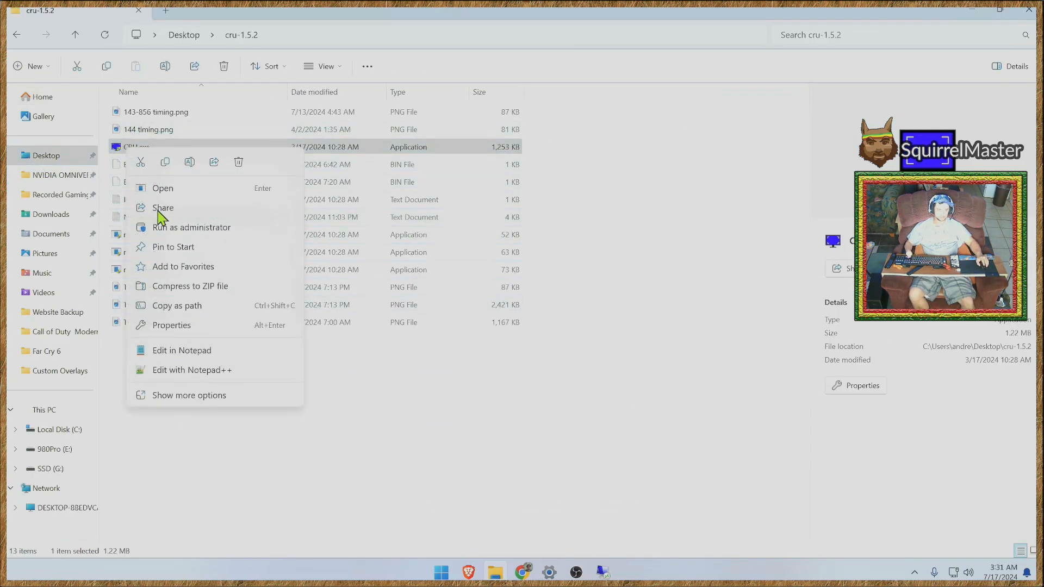
pyautogui.click(165, 225)
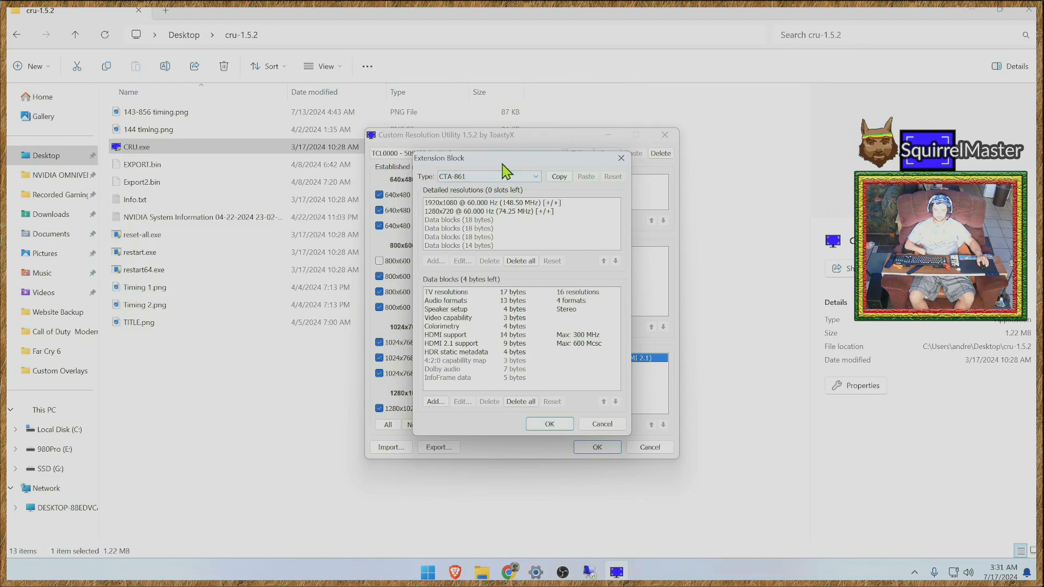
# - Check the HDMI 2.1 support settings in the TCL display's CTA-861 extension block, leaving them as they are
pyautogui.moveTo(505, 170); pyautogui.dragTo(223, 207)
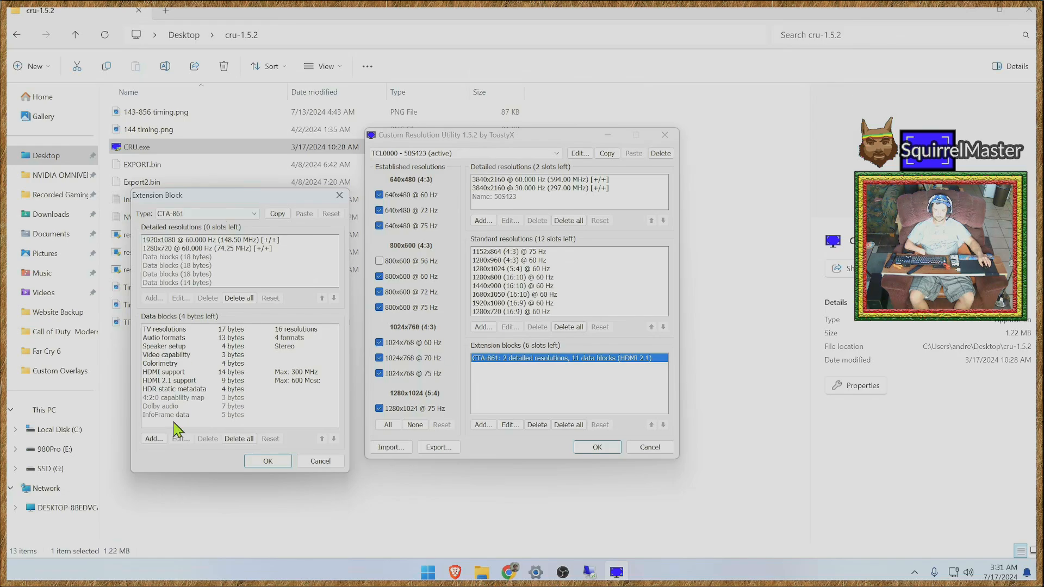
pyautogui.click(170, 381)
pyautogui.doubleClick(173, 387)
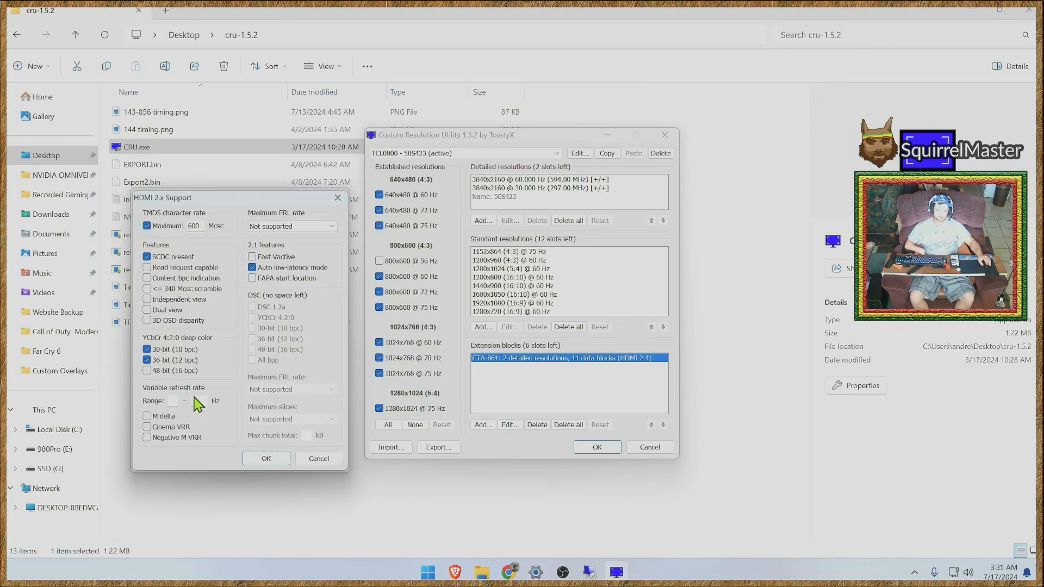
pyautogui.click(320, 460)
pyautogui.click(317, 460)
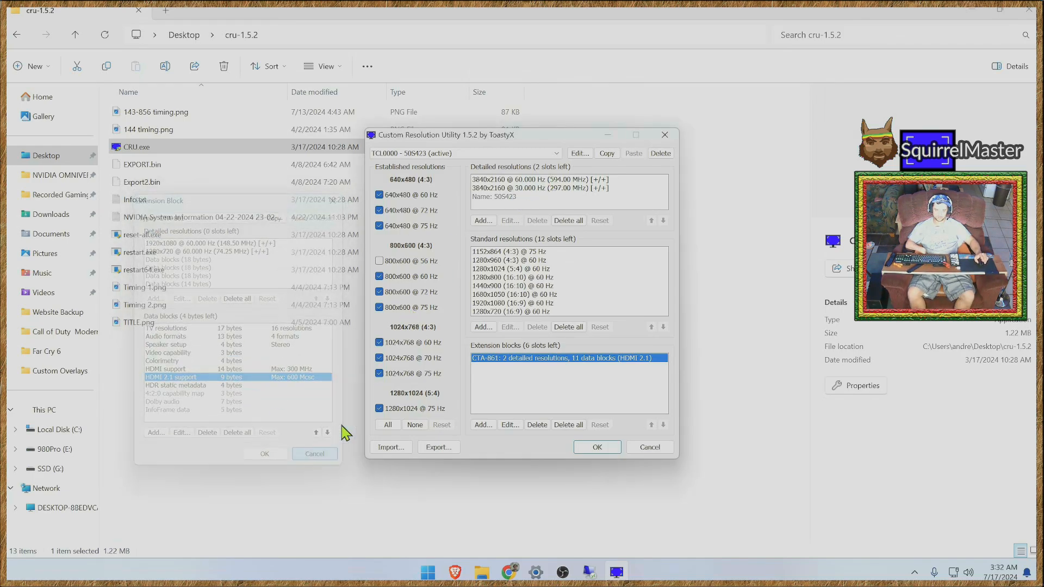
# - Switch to the XXX9615 - Beyo TV display and open its CTA-861 extension block to review the data blocks
pyautogui.click(556, 153)
pyautogui.click(437, 174)
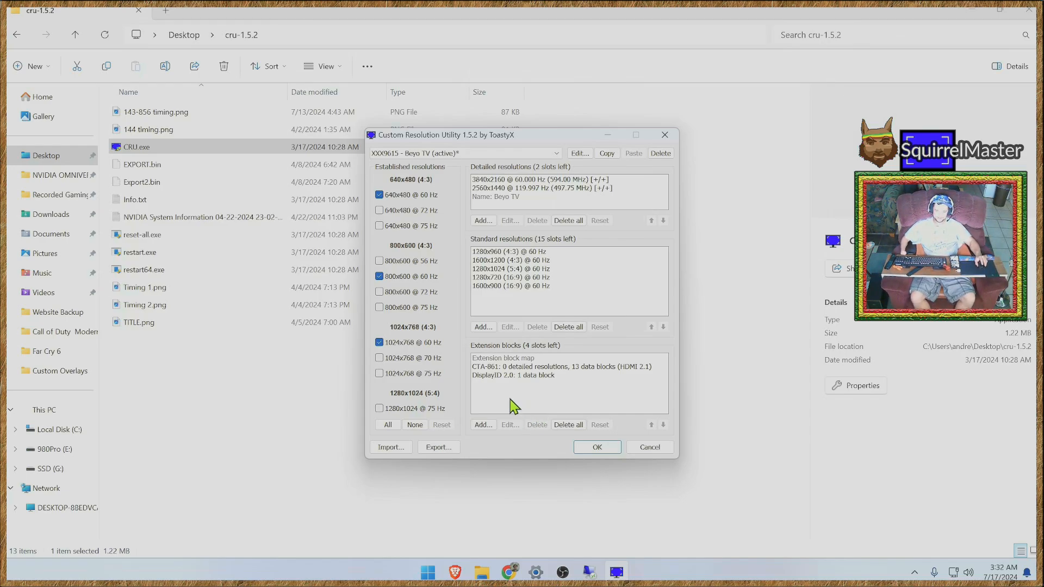
pyautogui.click(503, 367)
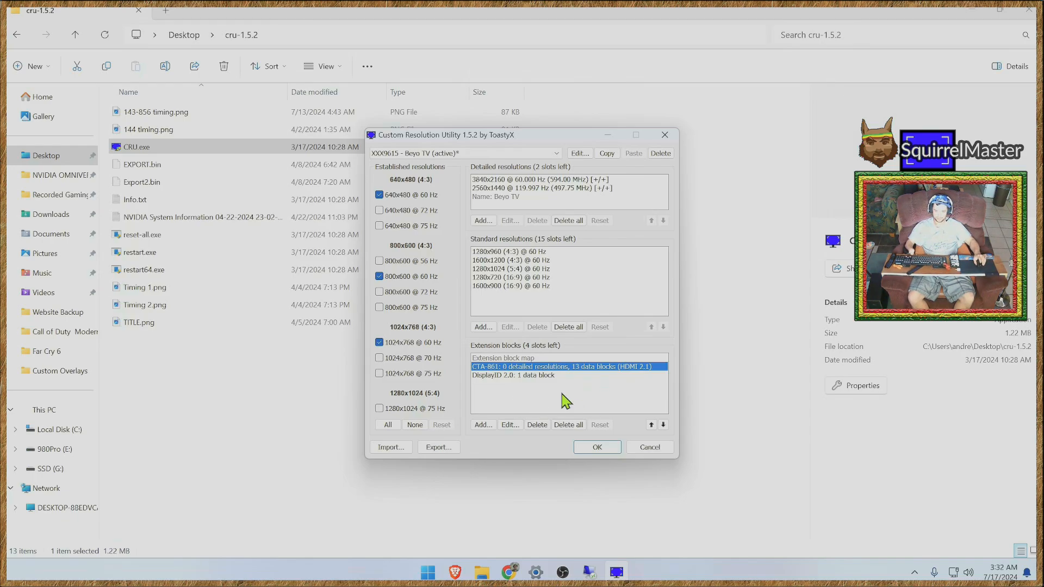
pyautogui.doubleClick(494, 367)
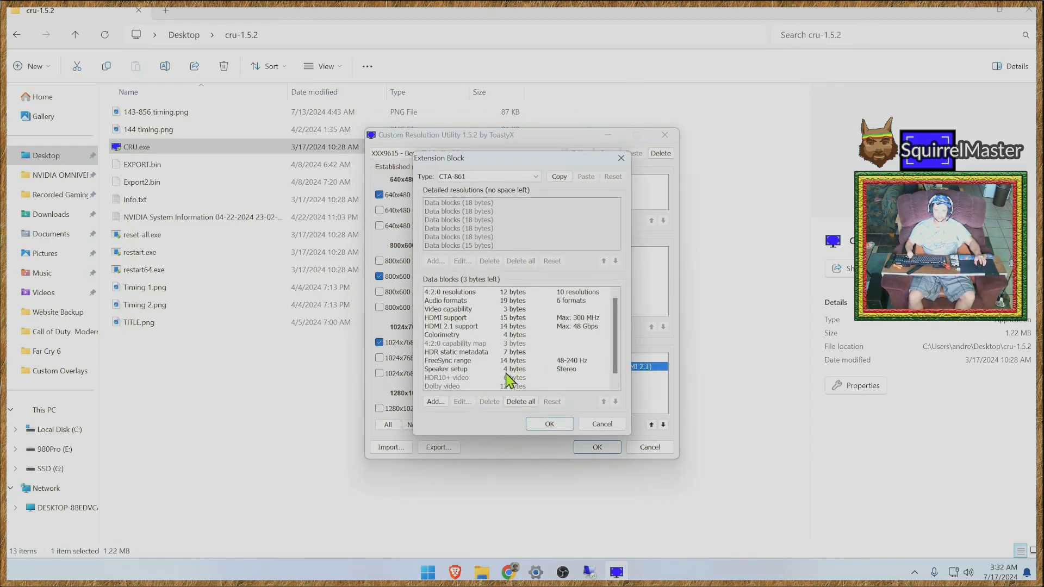
pyautogui.moveTo(617, 349); pyautogui.dragTo(616, 354)
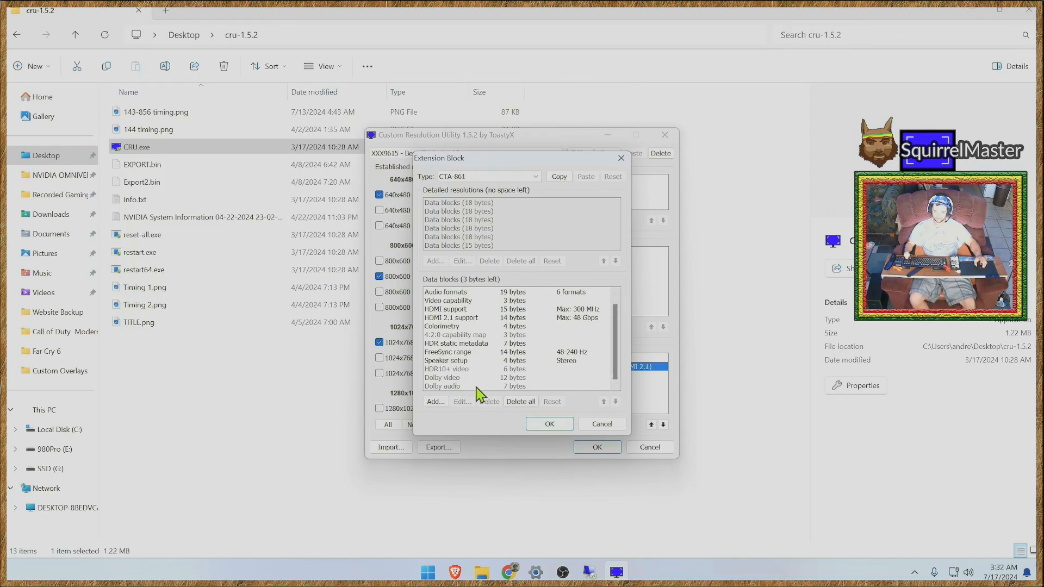
pyautogui.scroll(1, 462, 362)
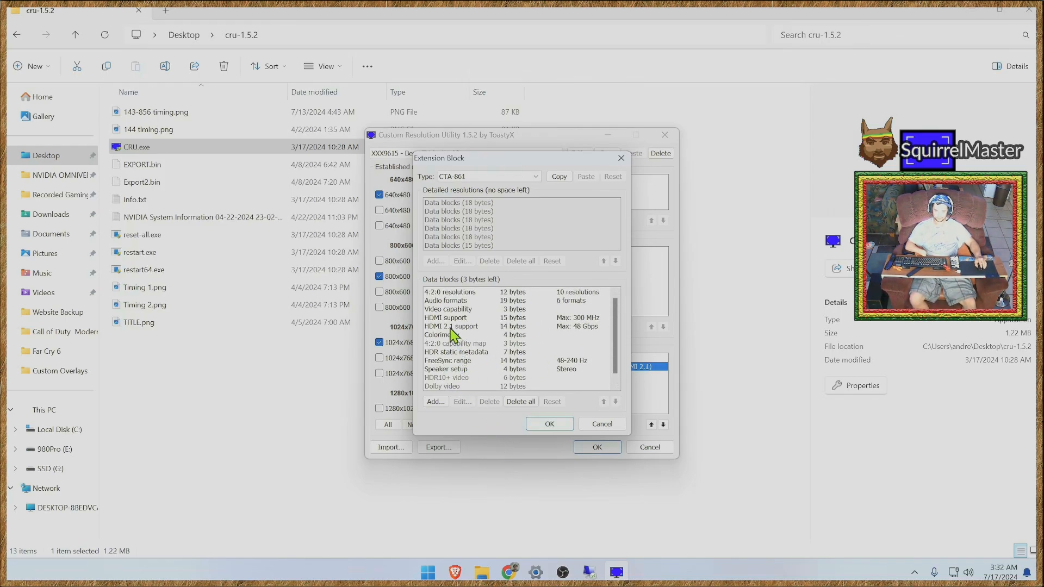
# - Examine the Beyo TV's HDMI 2.1 support settings, including FRL rate, stream compression and variable refresh range, without changing them
pyautogui.doubleClick(442, 326)
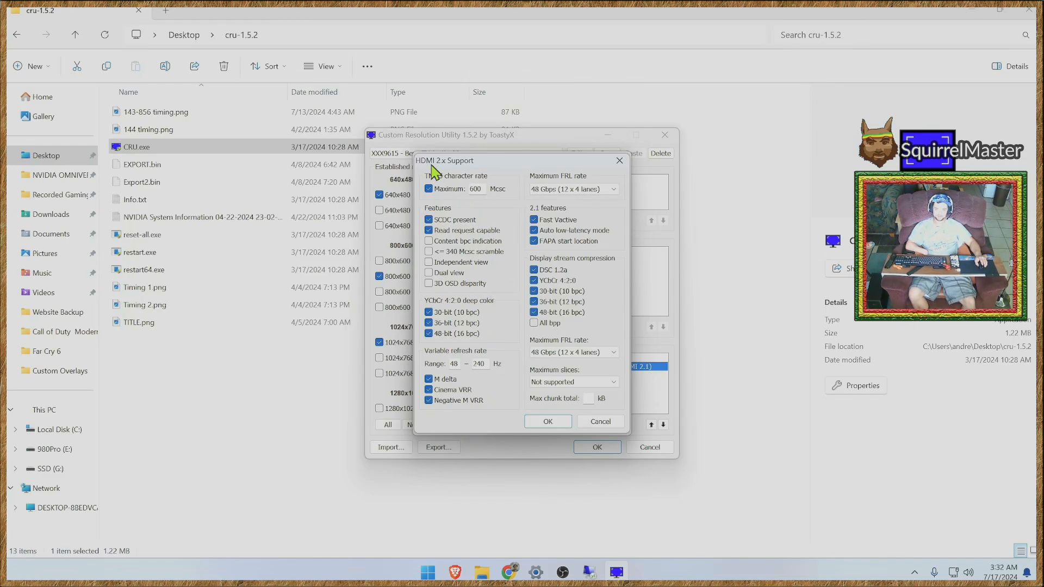
pyautogui.moveTo(433, 164); pyautogui.dragTo(258, 152)
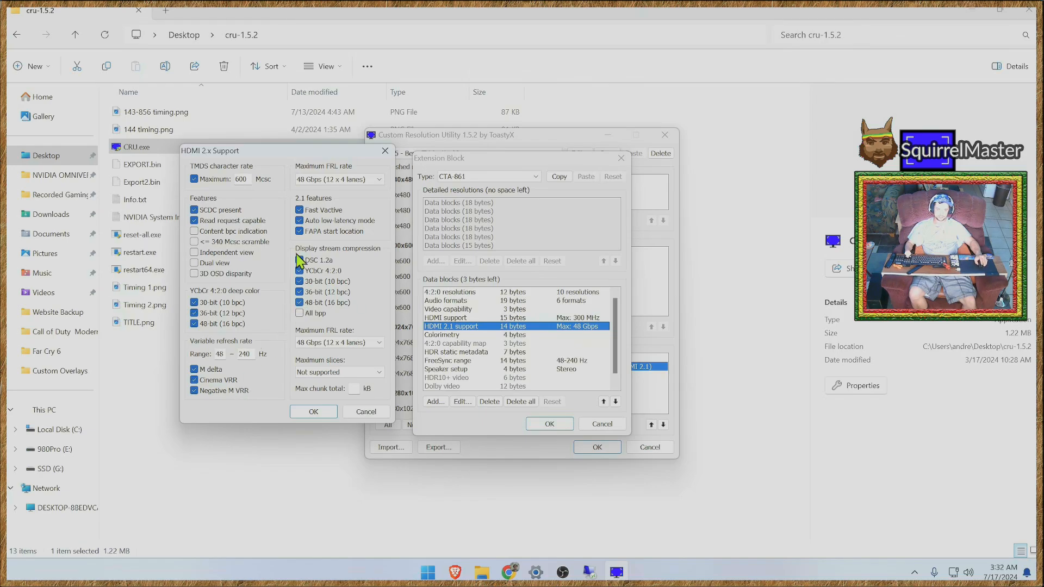
pyautogui.click(315, 412)
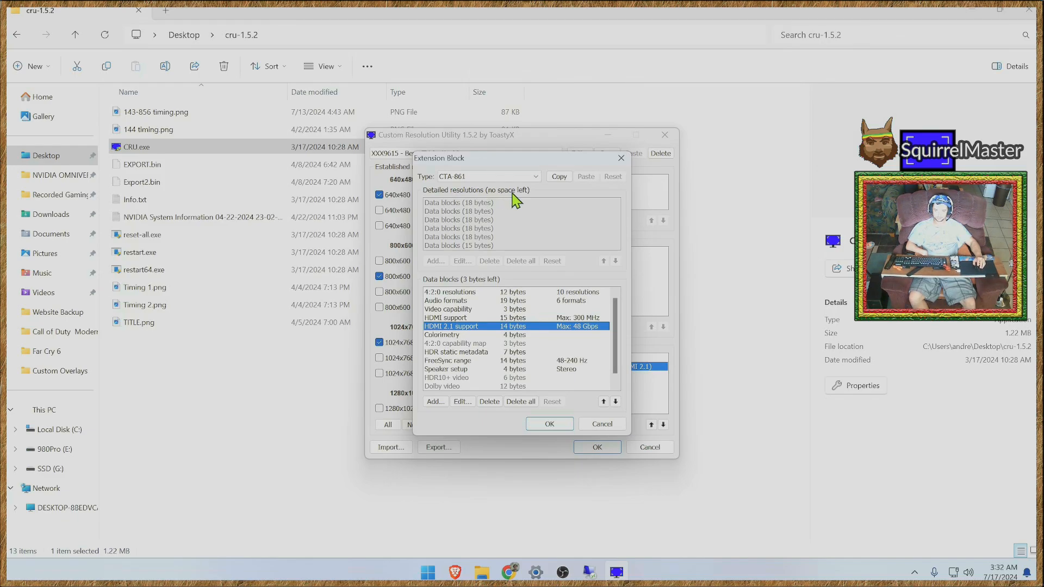
pyautogui.doubleClick(471, 329)
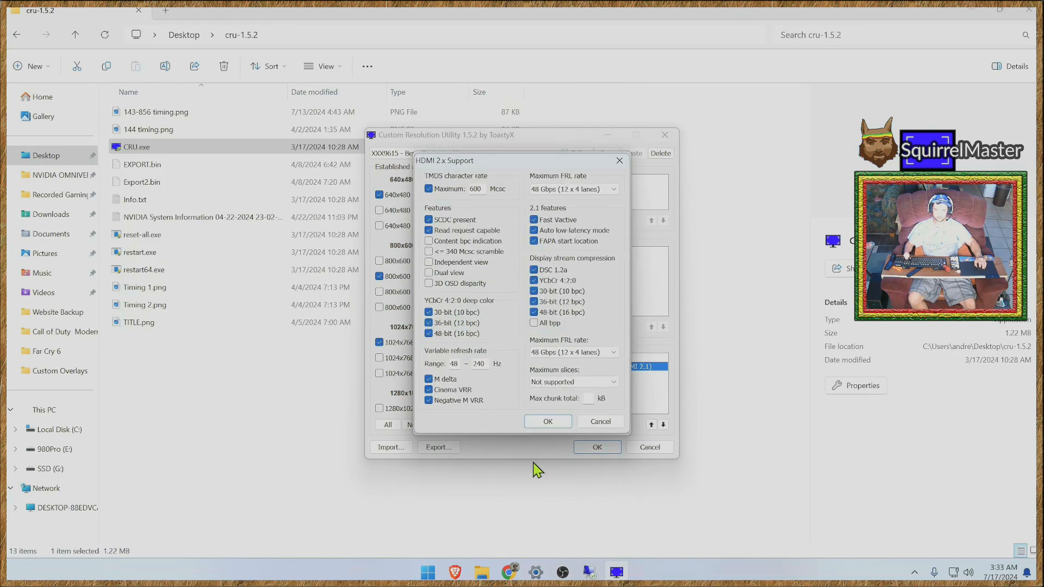
pyautogui.click(600, 422)
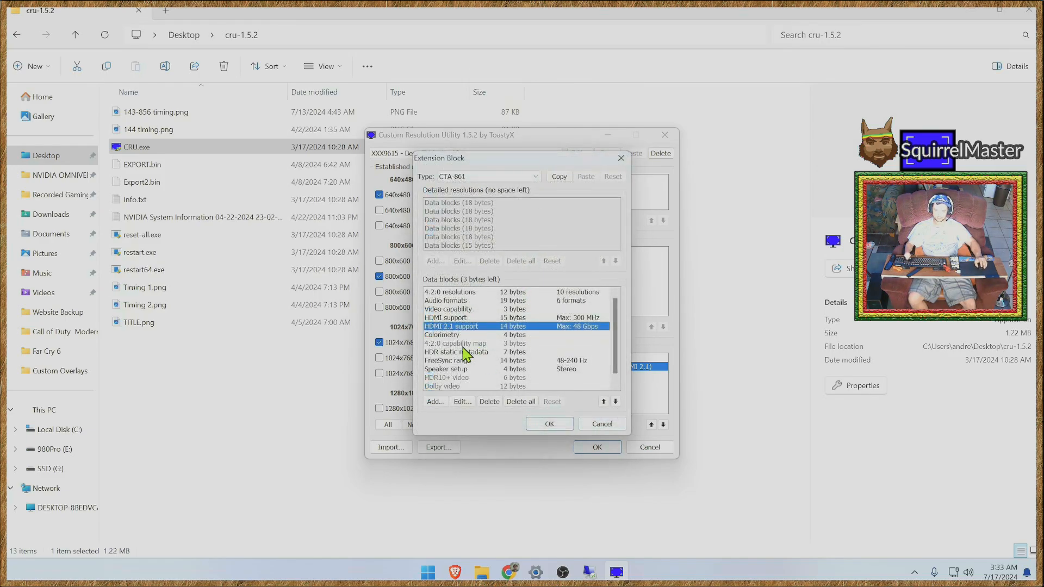
# - Delete the 1920x1080 (16:9) @ 30 Hz entry from the extension block's TV resolutions with 4:2:0 enabled
pyautogui.doubleClick(443, 294)
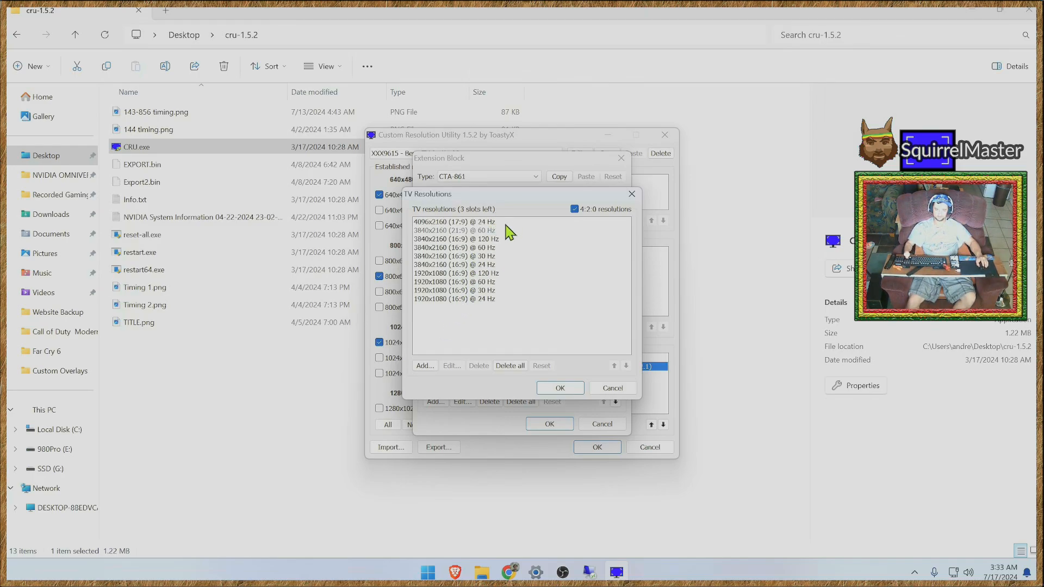
pyautogui.click(482, 300)
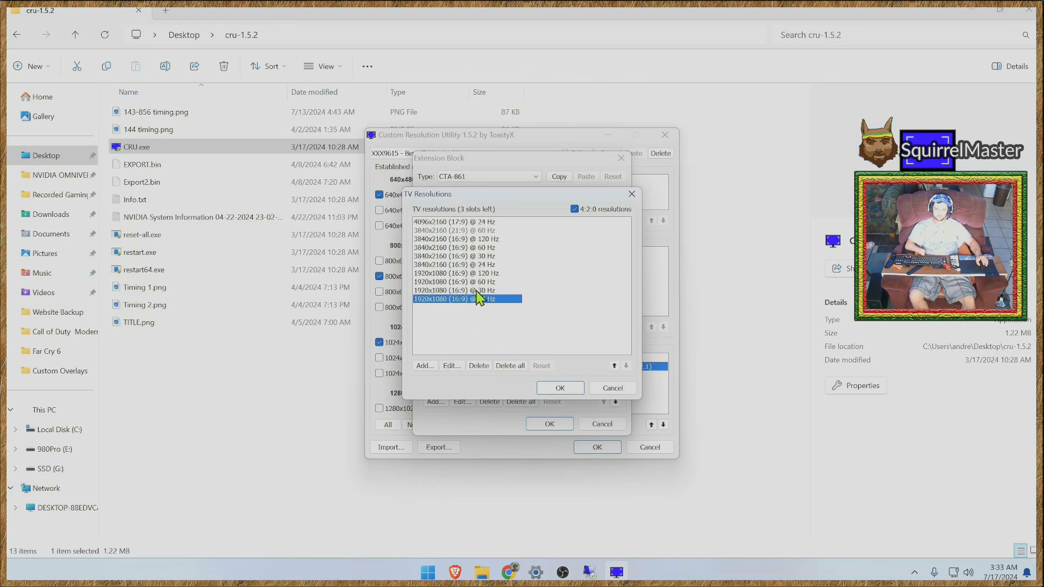
pyautogui.click(450, 291)
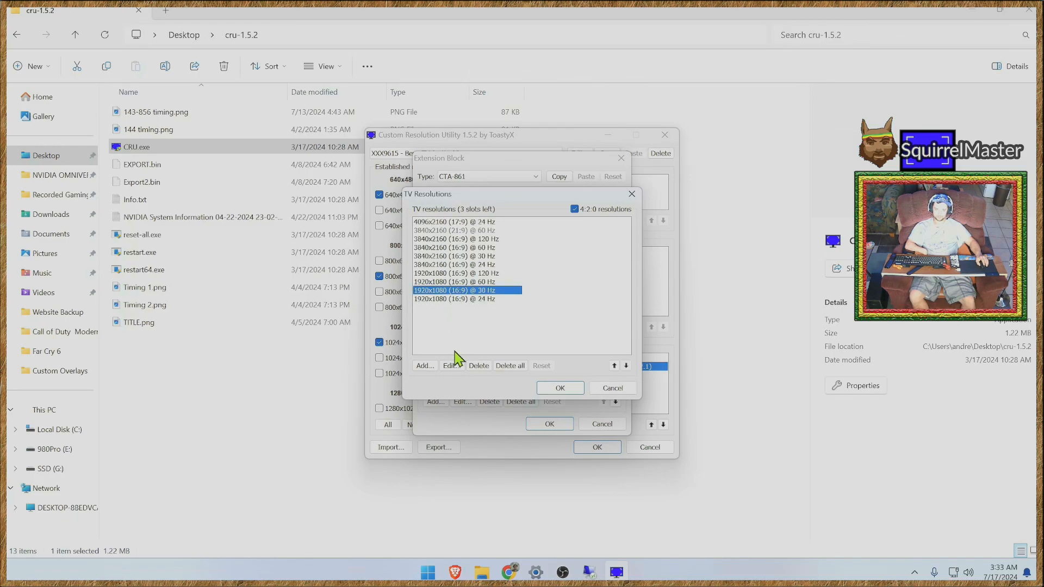
pyautogui.click(478, 365)
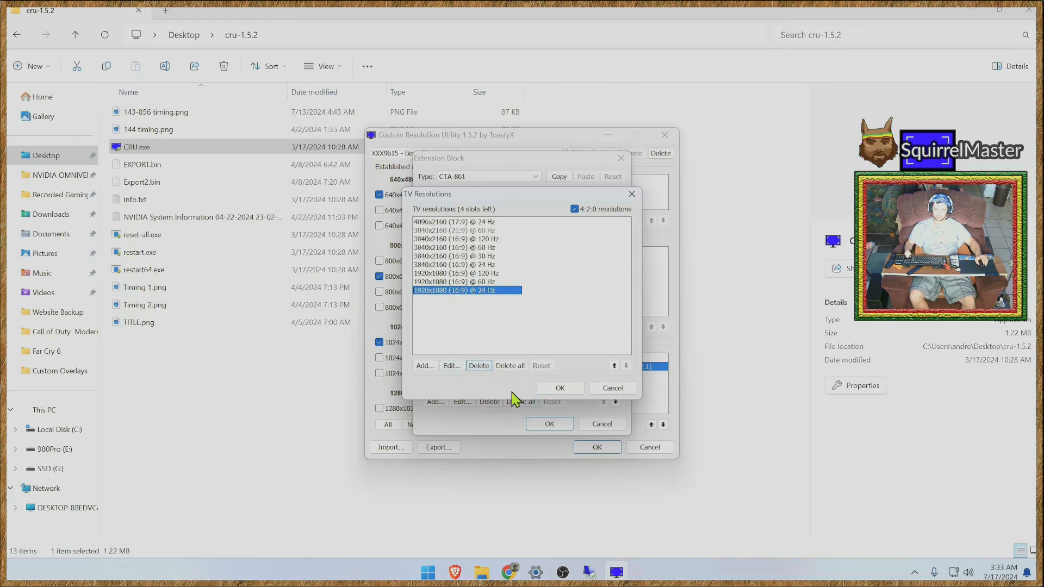
pyautogui.click(492, 326)
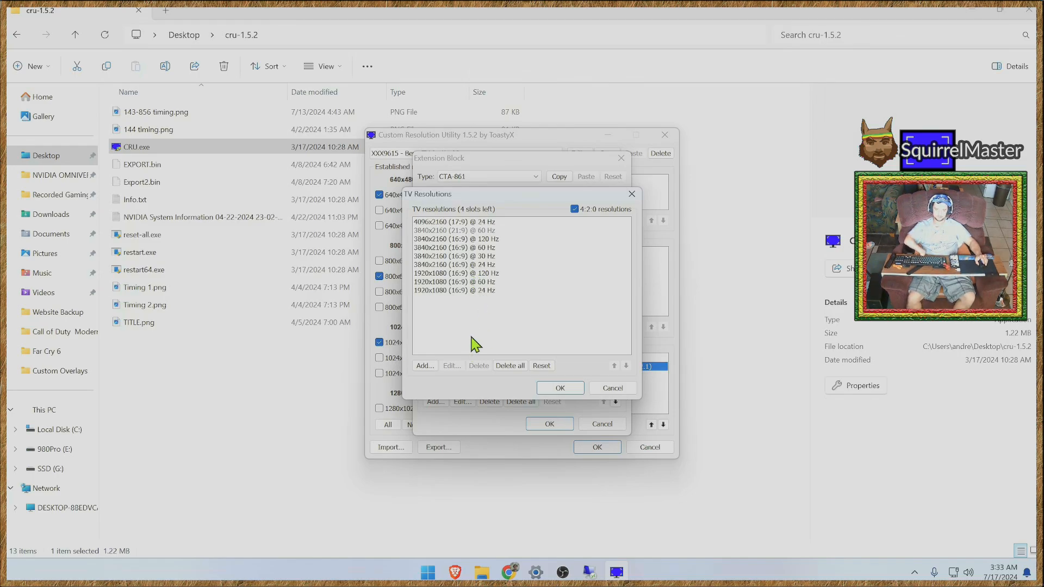
# - Delete the 3840x2160 (16:9) @ 30 Hz entry from the TV resolutions and accept the edited list
pyautogui.click(482, 259)
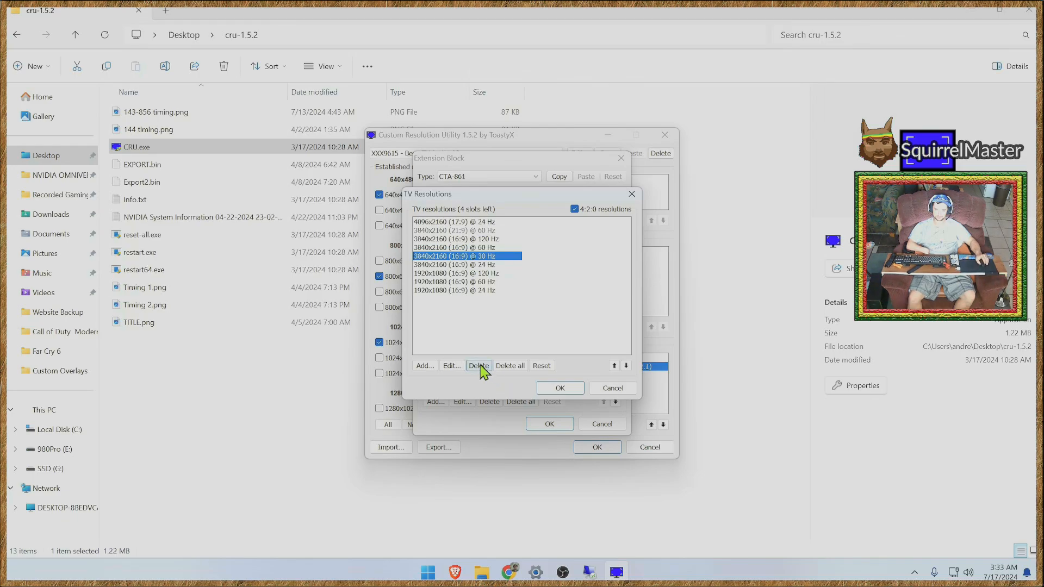
pyautogui.press('Delete')
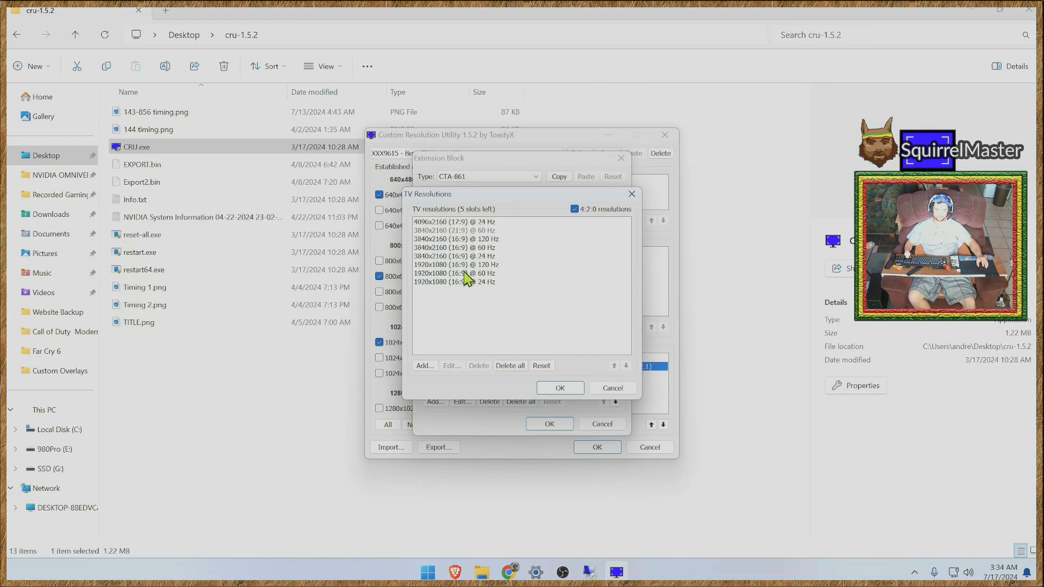
pyautogui.click(558, 388)
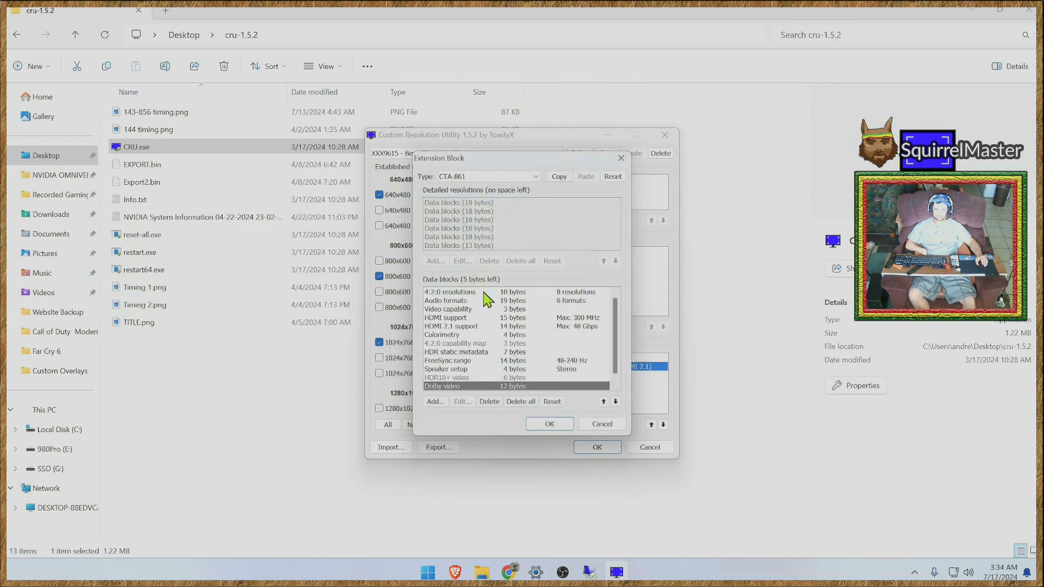
# - Examine the maximum slices and compression FRL rate options under HDMI 2.1 support, keeping 48 Gbps (12 x 4 lanes), and accept the CTA-861 block
pyautogui.scroll(-1, 620, 364)
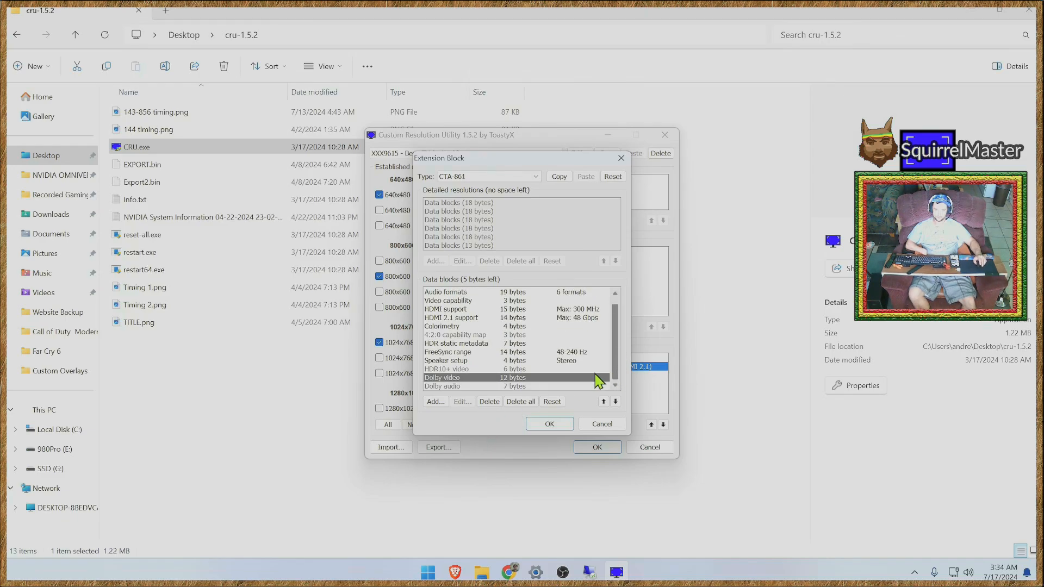
pyautogui.doubleClick(447, 320)
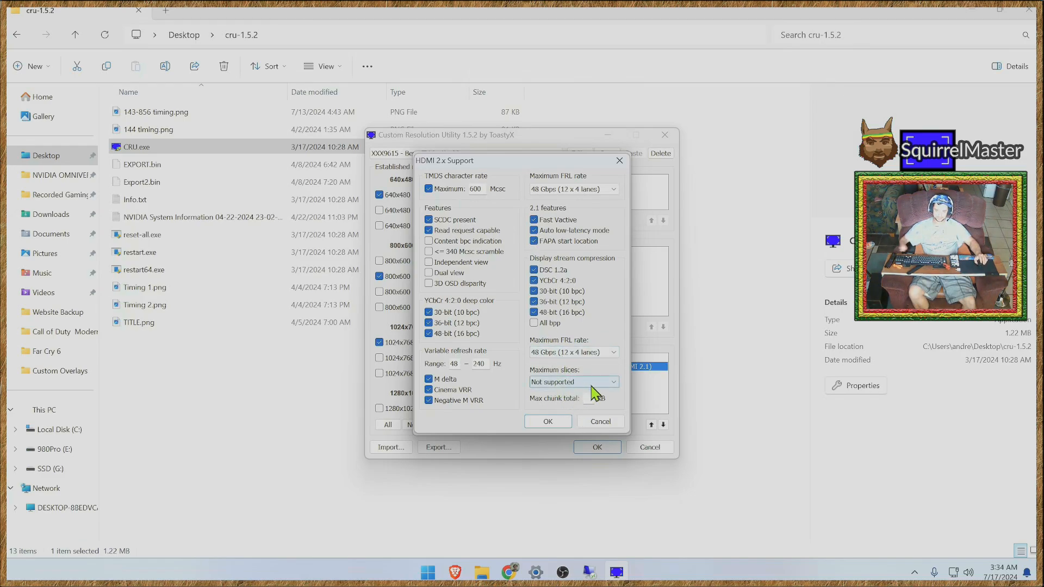
pyautogui.click(614, 383)
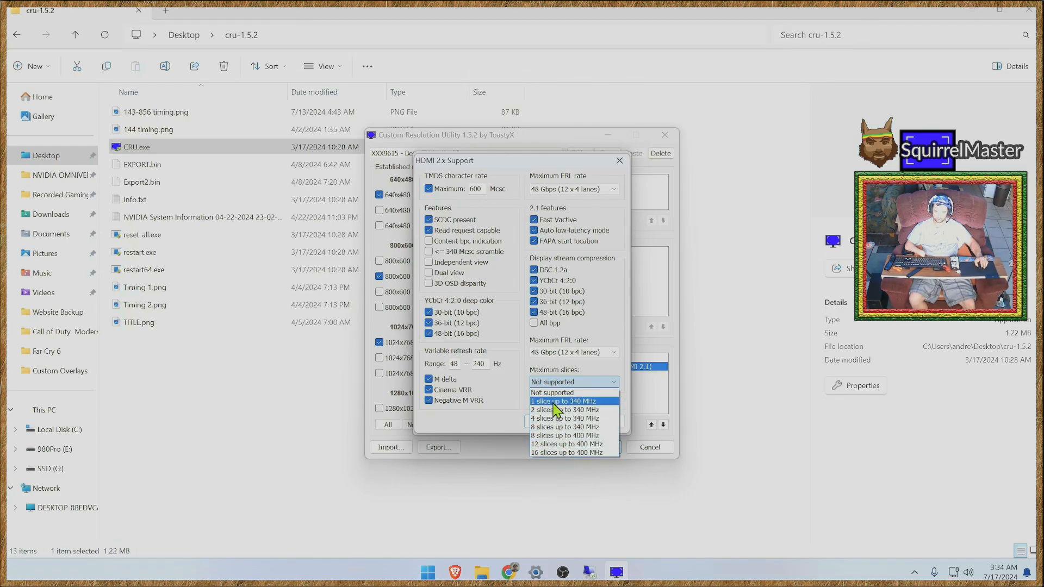
pyautogui.click(513, 423)
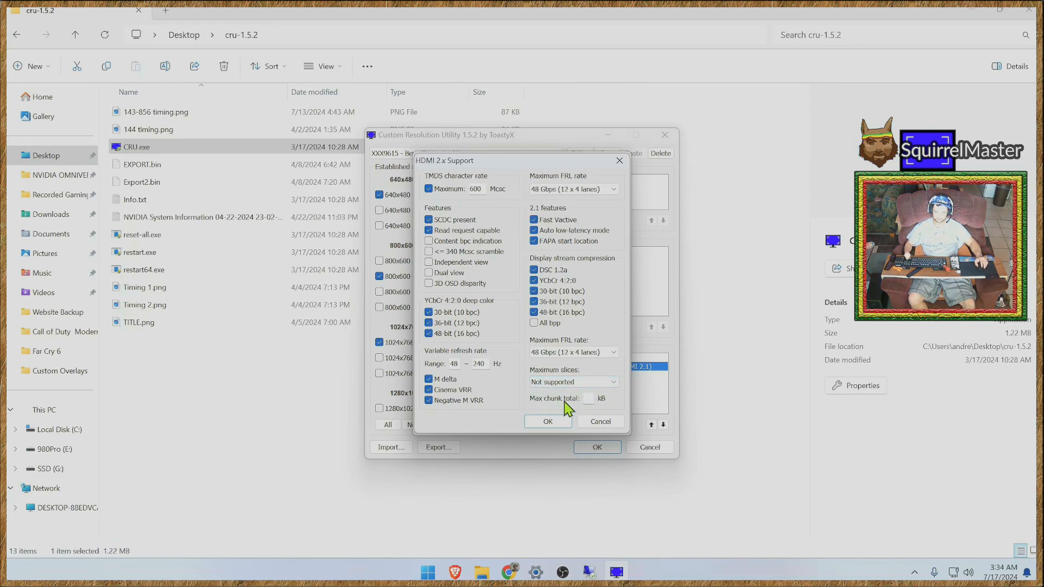
pyautogui.click(609, 383)
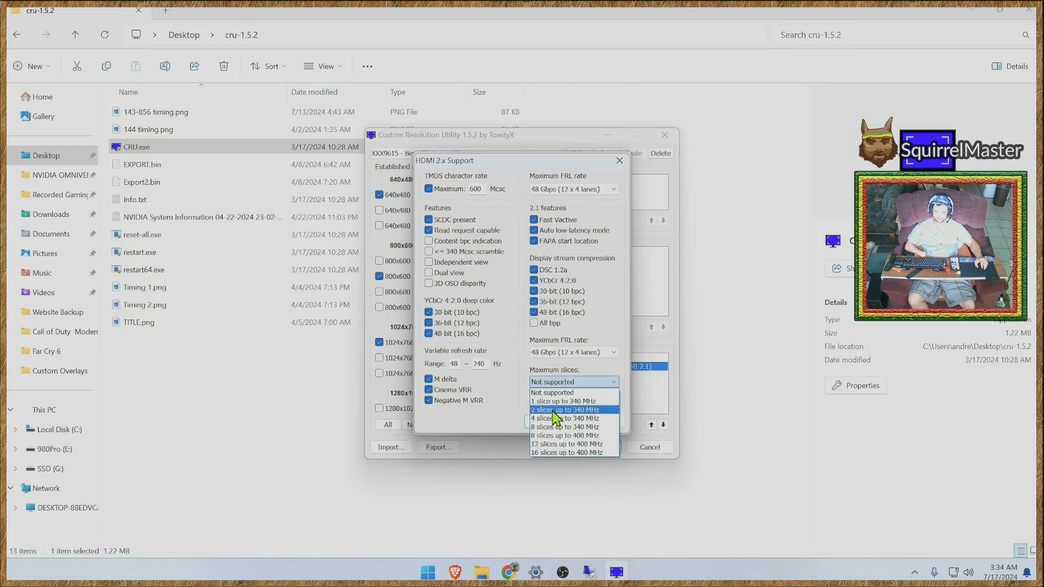
pyautogui.click(496, 424)
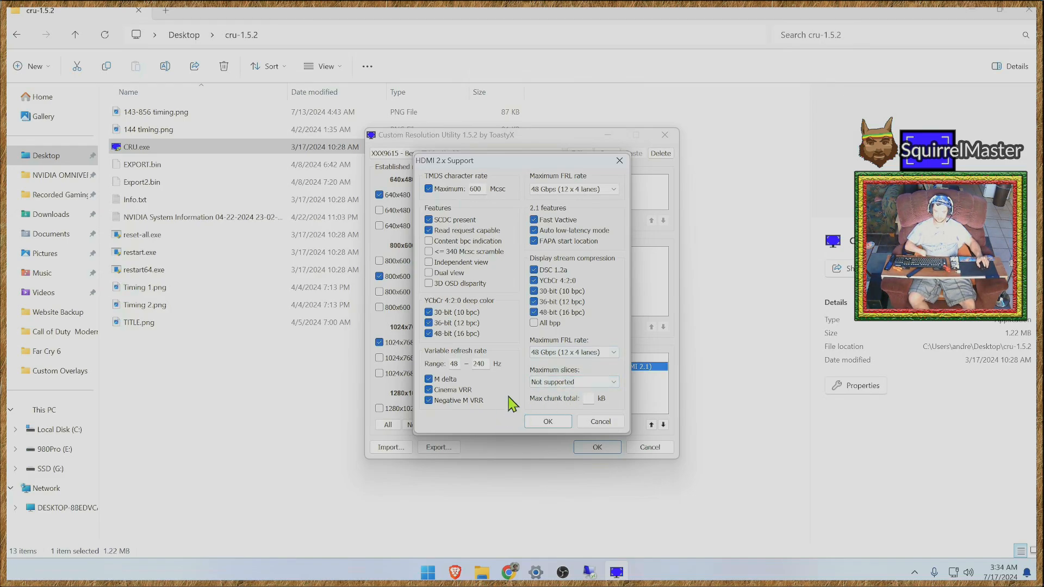
pyautogui.click(604, 353)
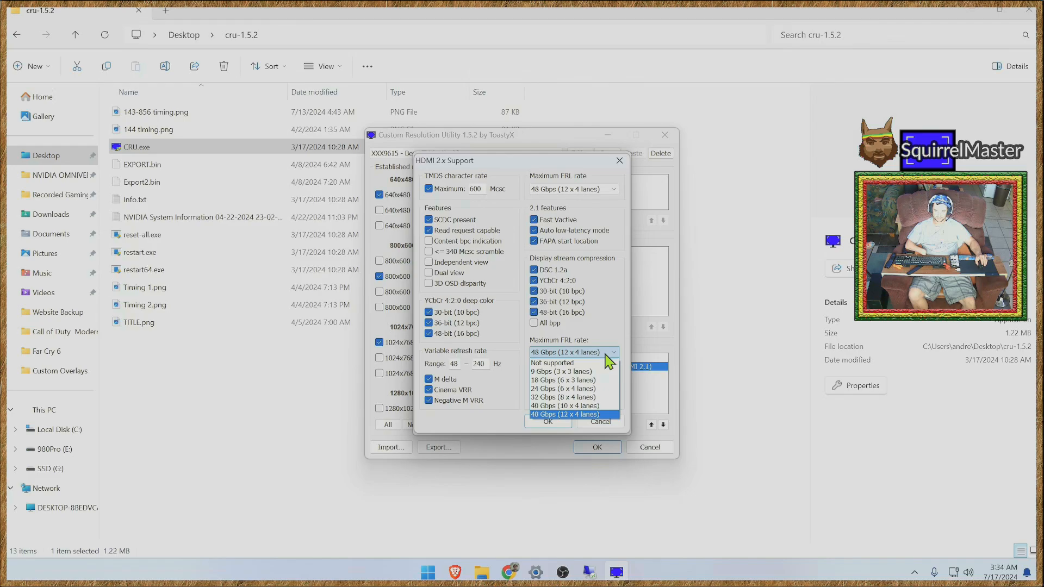
pyautogui.click(606, 352)
pyautogui.click(592, 353)
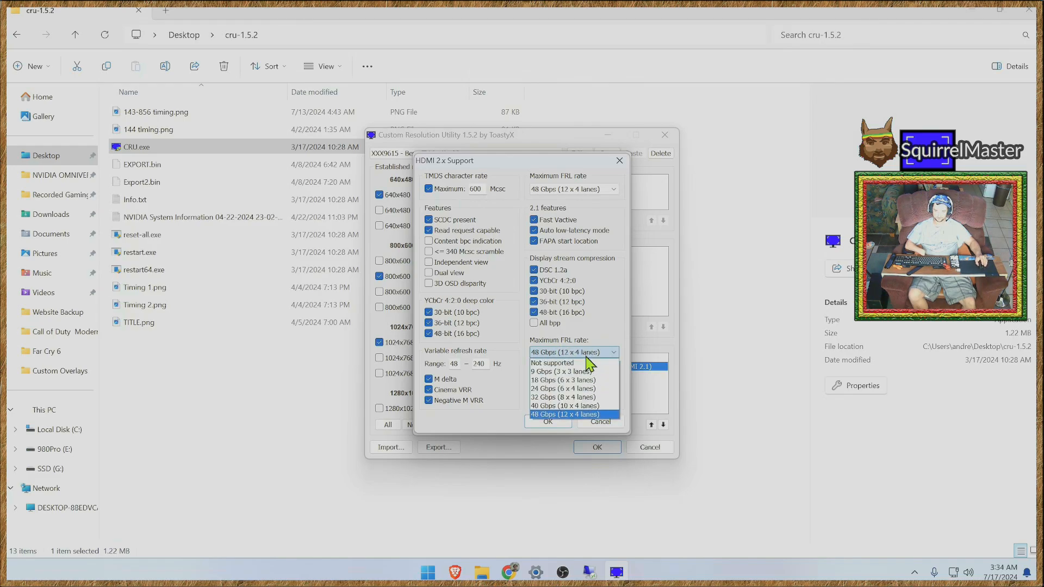
pyautogui.click(552, 415)
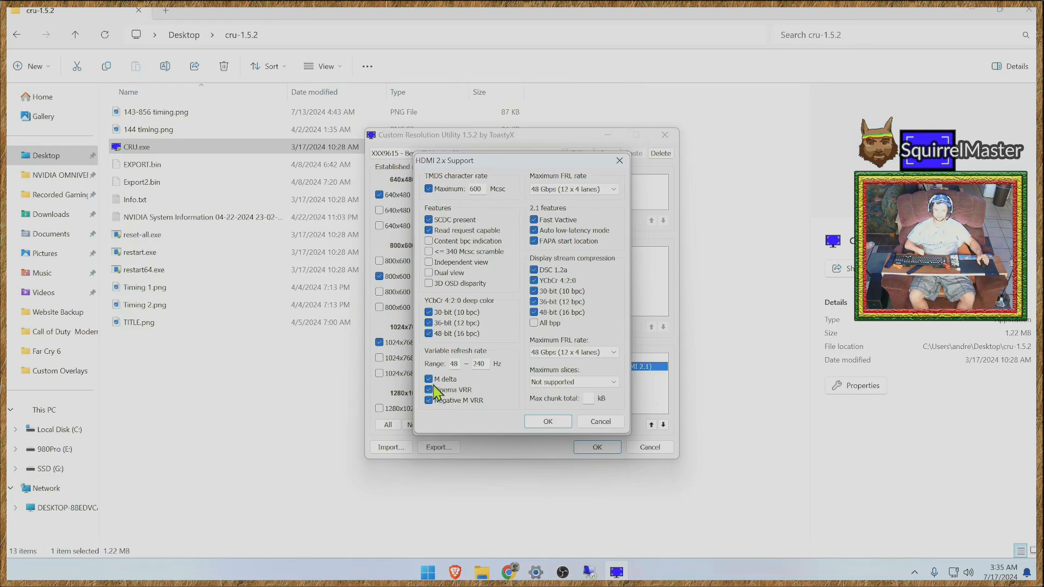
pyautogui.click(548, 422)
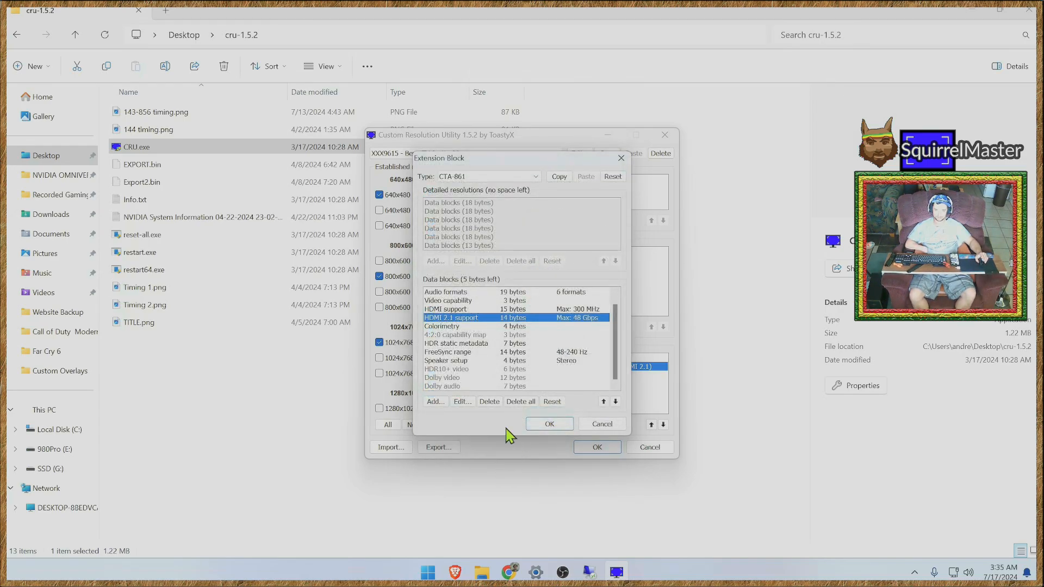
pyautogui.click(543, 423)
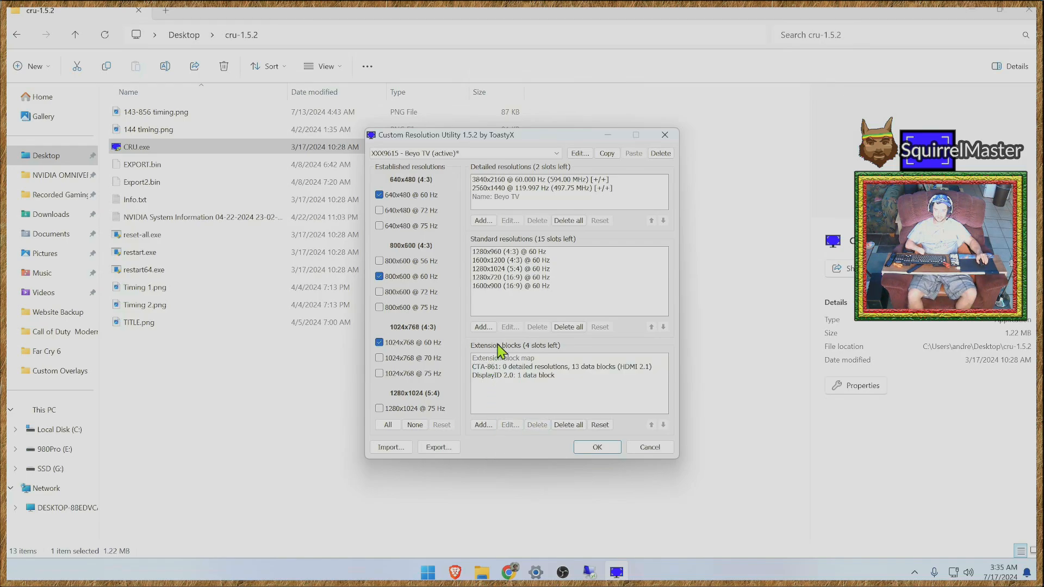
# - Open the 3840x2160 detailed resolution in the DisplayID 2.0 extension block and make its horizontal frequency editable
pyautogui.click(490, 376)
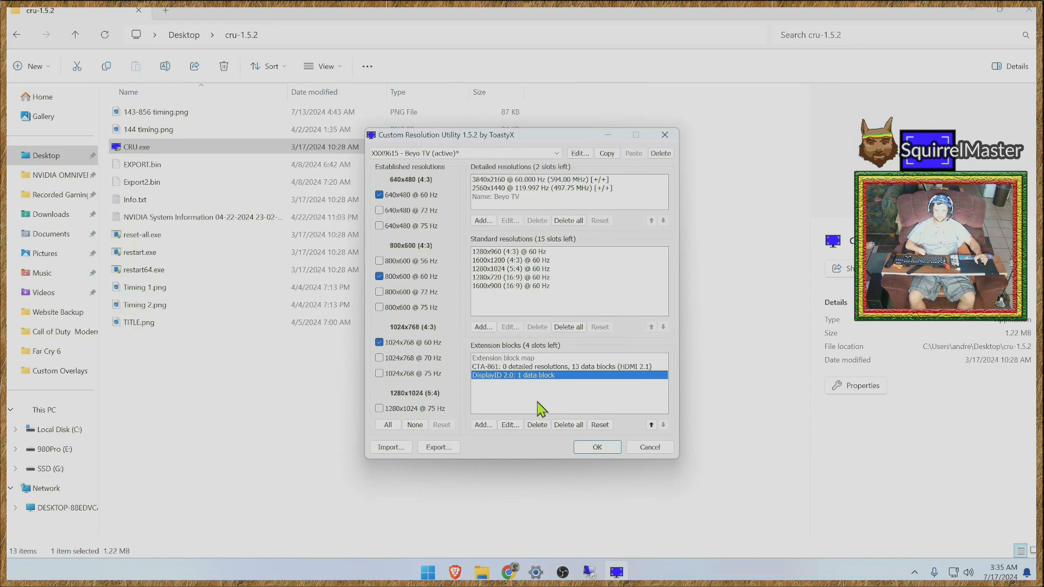
pyautogui.click(594, 367)
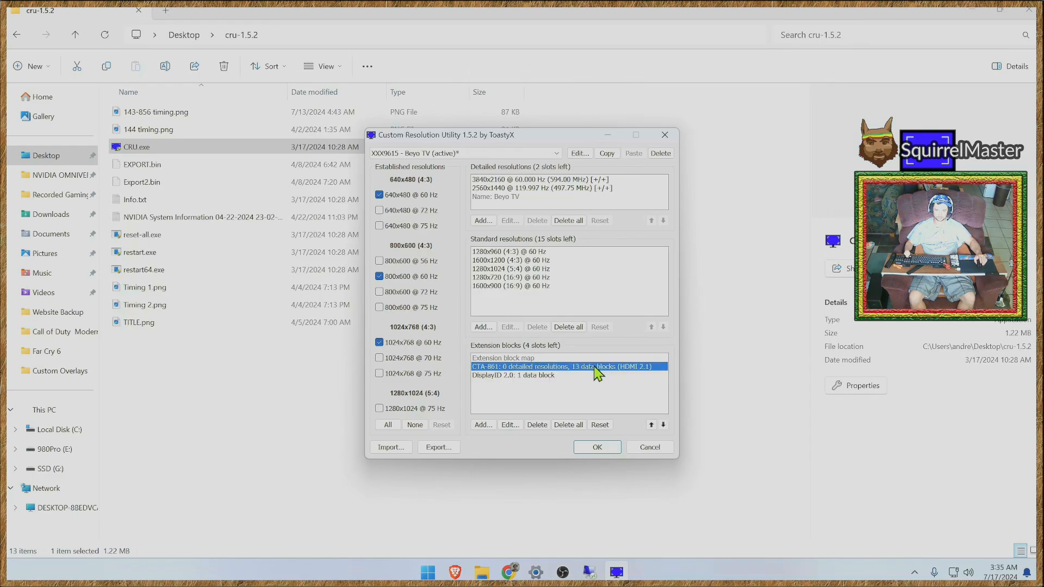
pyautogui.click(513, 396)
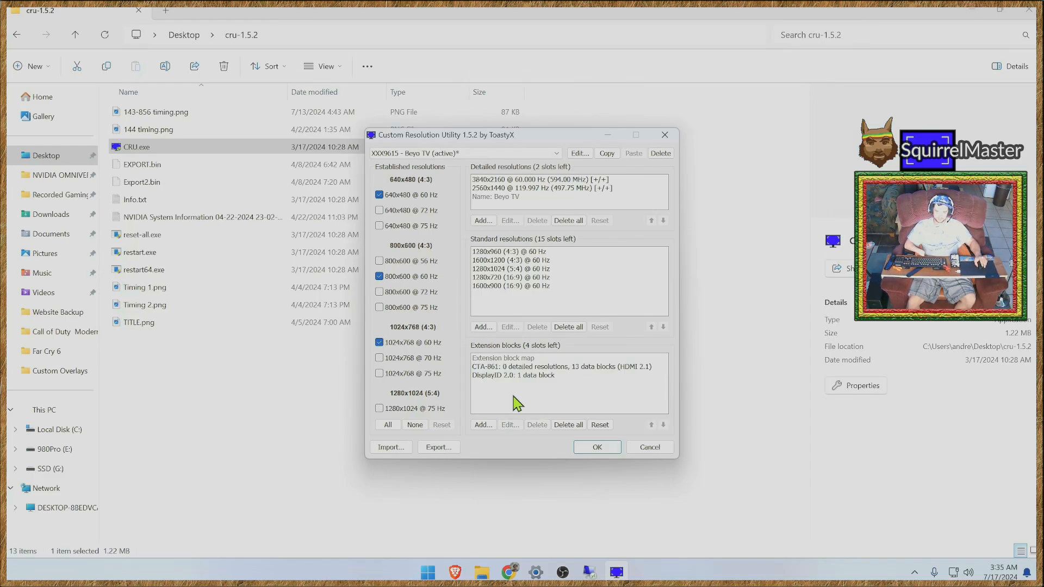
pyautogui.click(490, 378)
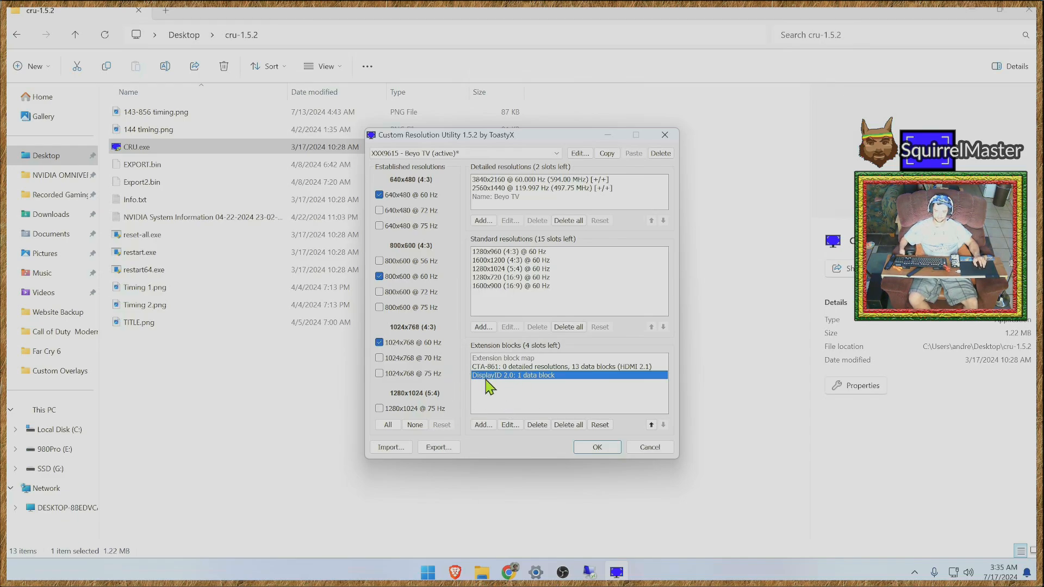
pyautogui.click(510, 425)
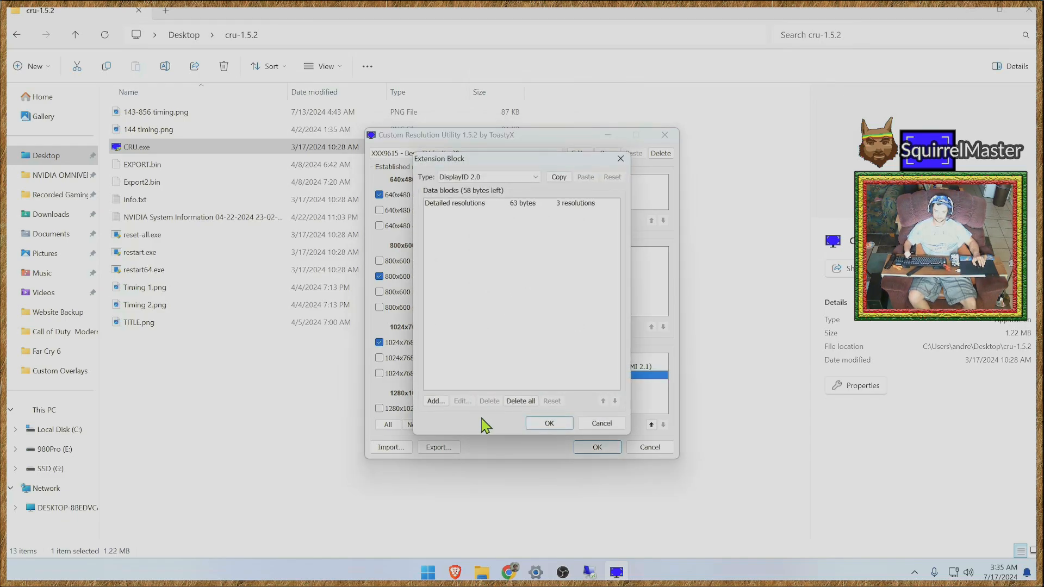
pyautogui.doubleClick(450, 208)
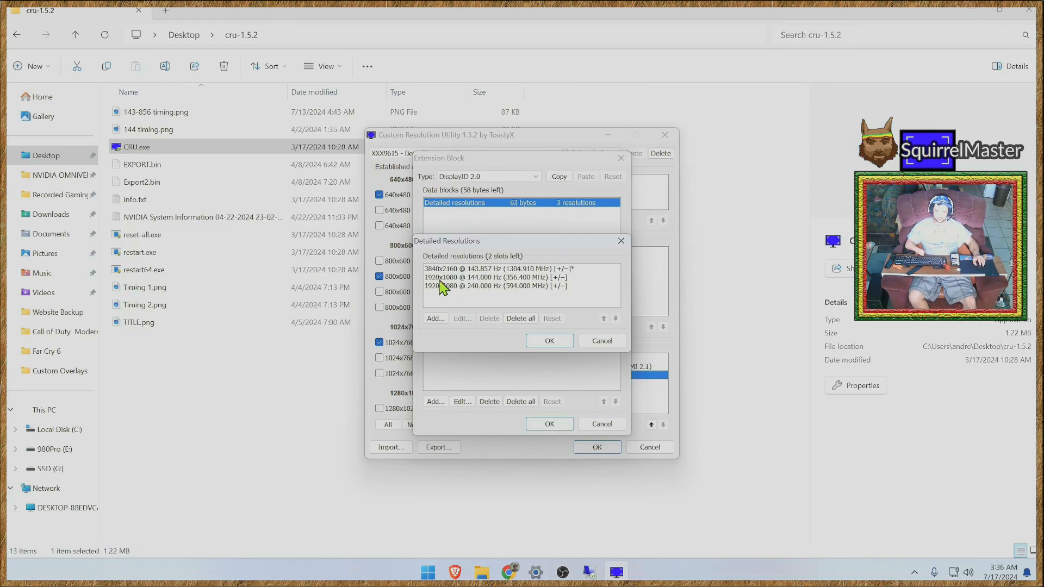
pyautogui.doubleClick(494, 269)
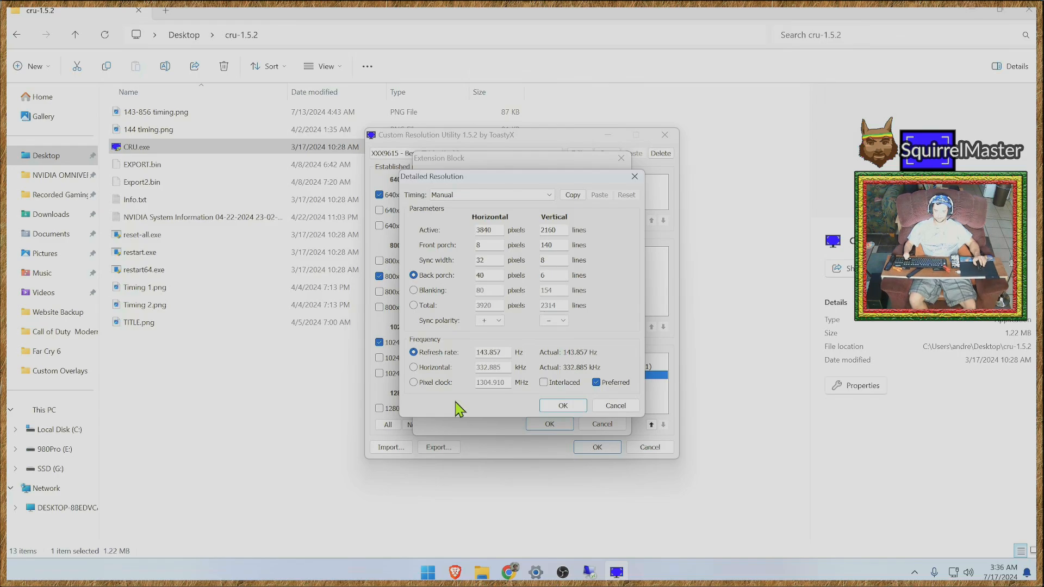
pyautogui.click(413, 368)
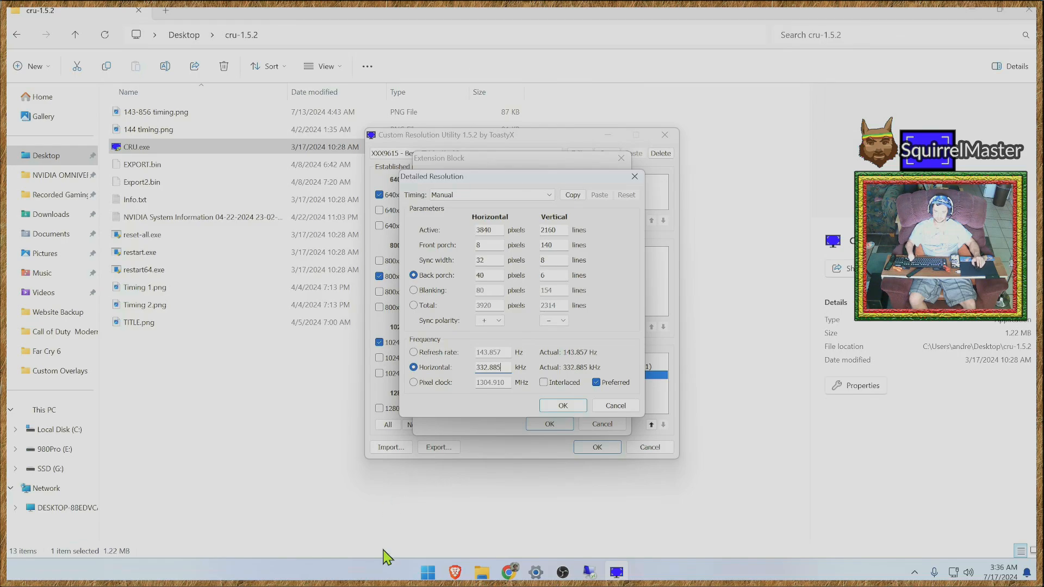
# - Switch to the Video Timings Calculator in Chrome and copy the CVT-RBv2 H Freq value, 332.883
pyautogui.moveTo(454, 575)
pyautogui.click(342, 525)
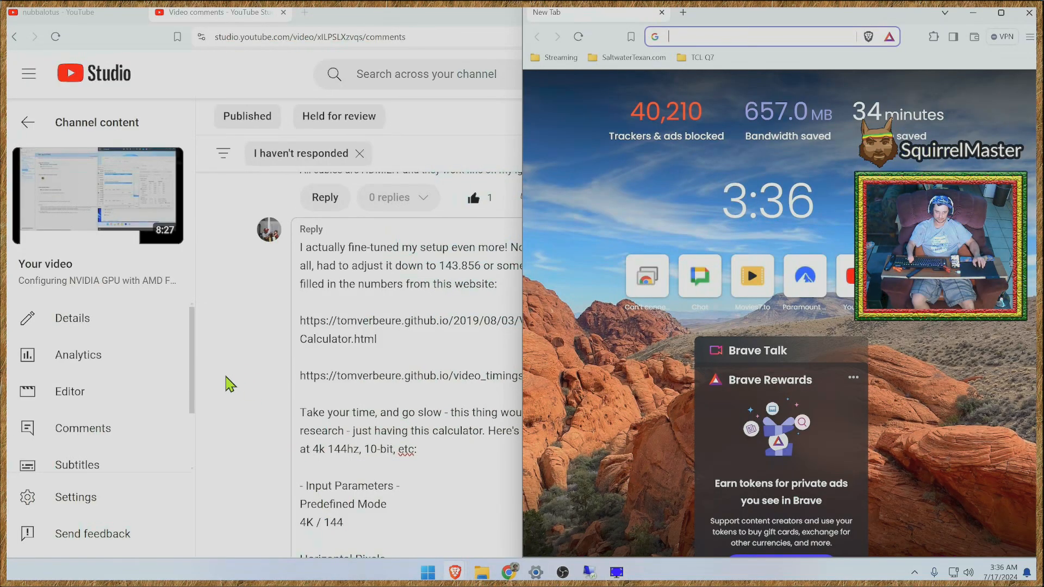
pyautogui.doubleClick(102, 12)
pyautogui.click(192, 12)
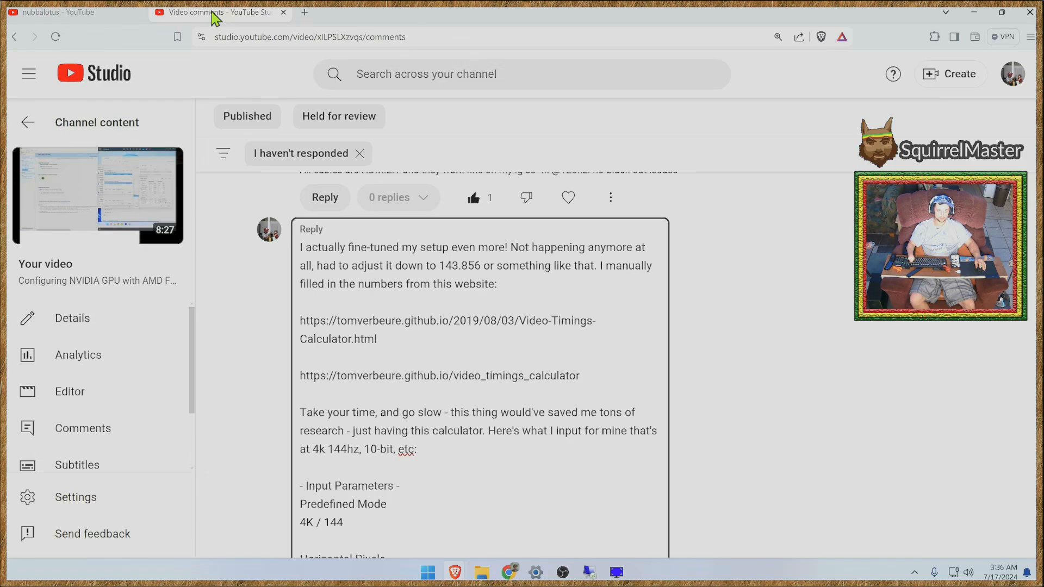
pyautogui.moveTo(515, 575)
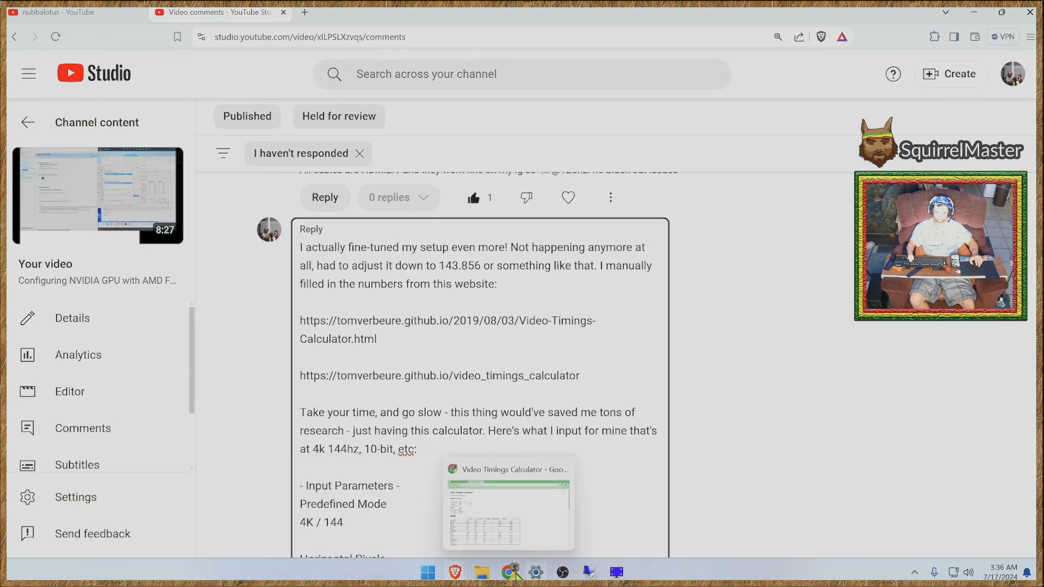
pyautogui.click(471, 503)
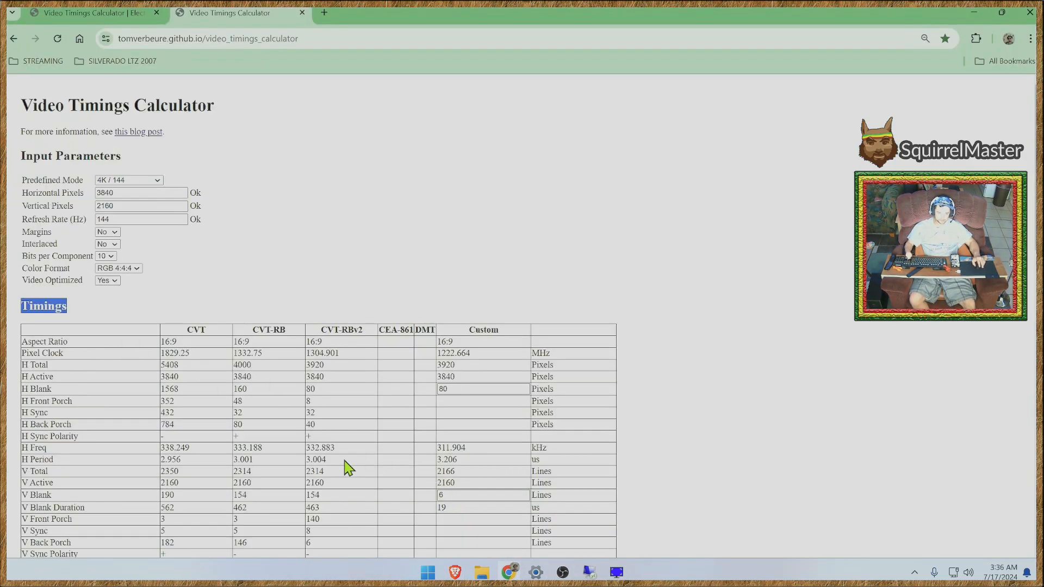
pyautogui.moveTo(346, 451); pyautogui.dragTo(311, 452)
pyautogui.rightClick(311, 459)
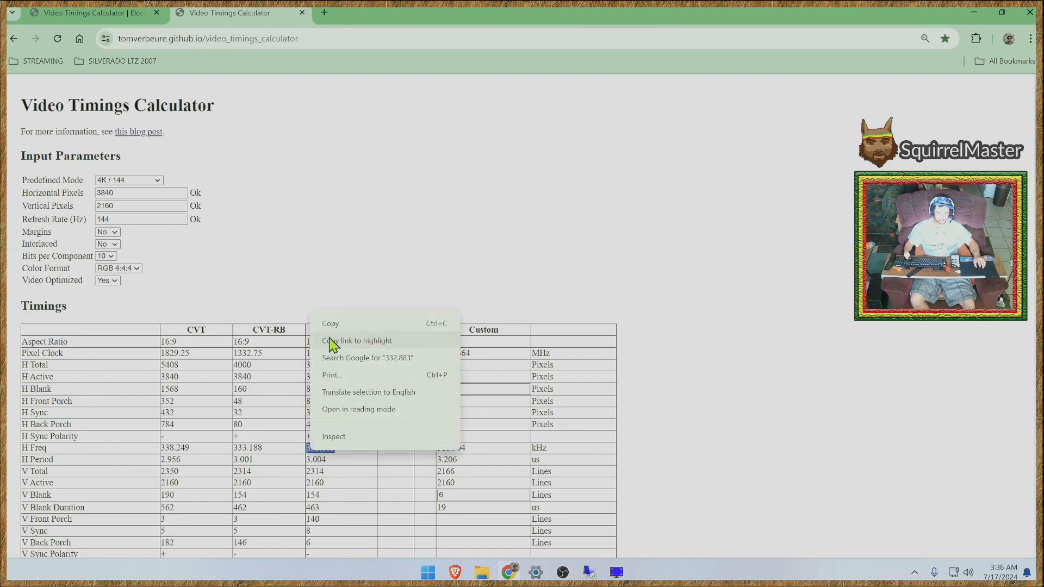
pyautogui.click(335, 326)
# - Back in CRU, set the 3840x2160 resolution's horizontal frequency to 332.883 kHz, reselect refresh rate as the frequency basis, and accept the DisplayID 2.0 block
pyautogui.moveTo(617, 577)
pyautogui.click(617, 538)
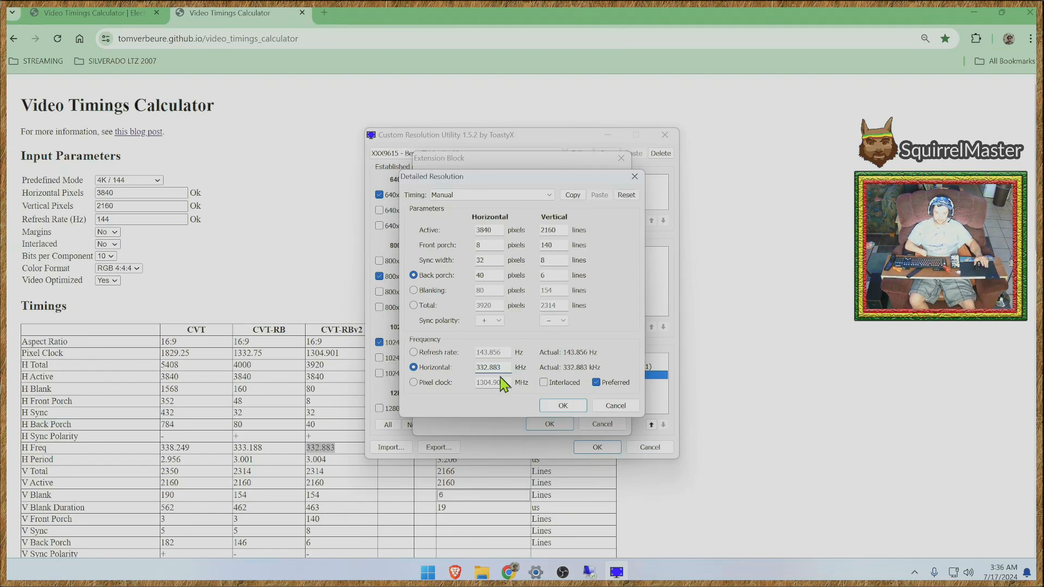
pyautogui.click(413, 352)
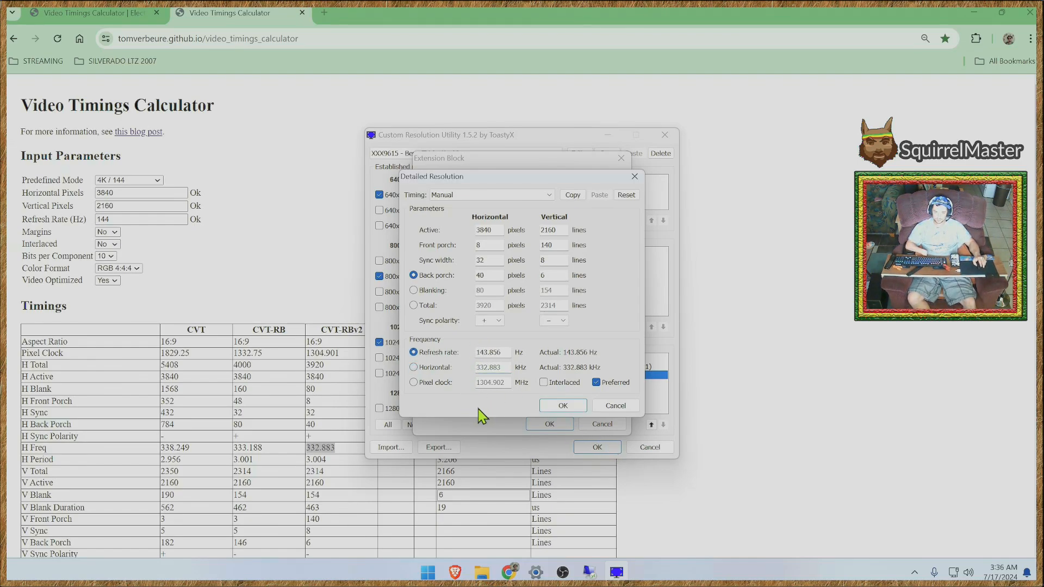
pyautogui.click(563, 407)
pyautogui.click(545, 346)
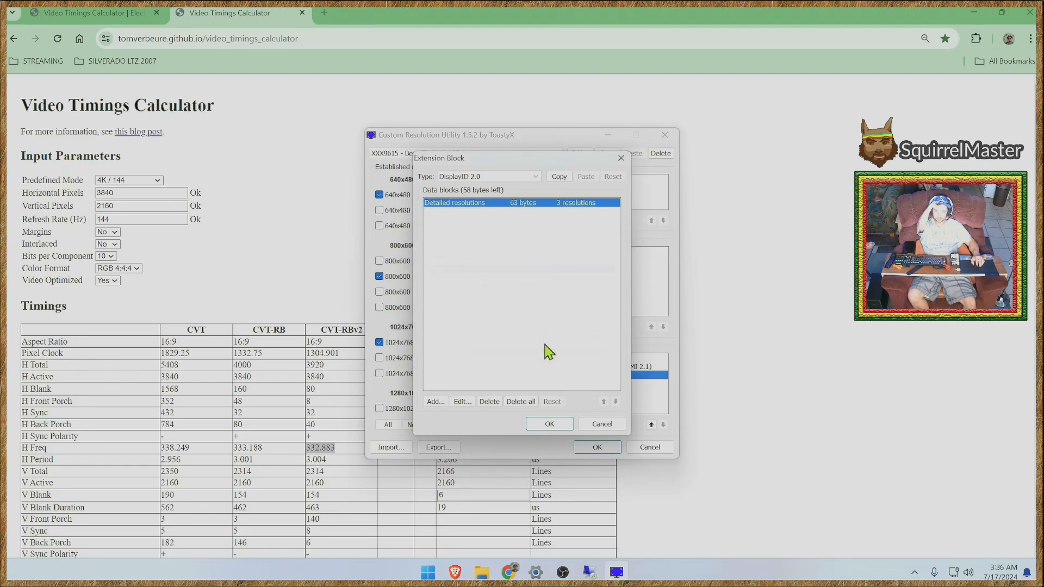
pyautogui.click(549, 424)
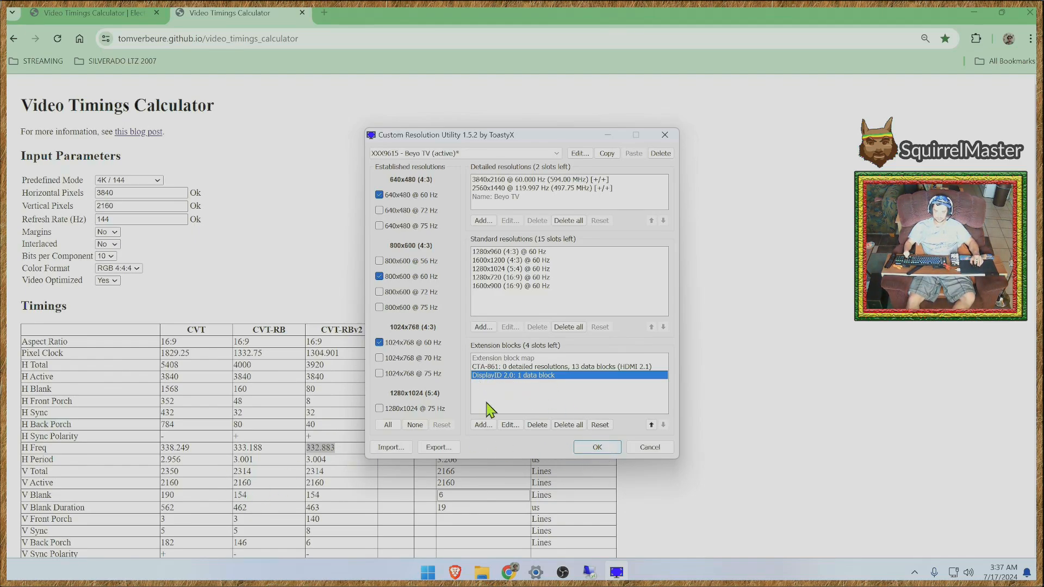
# - Reopen the 3840x2160 detailed resolution in the DisplayID 2.0 extension block to check its timings and refresh rate
pyautogui.click(506, 390)
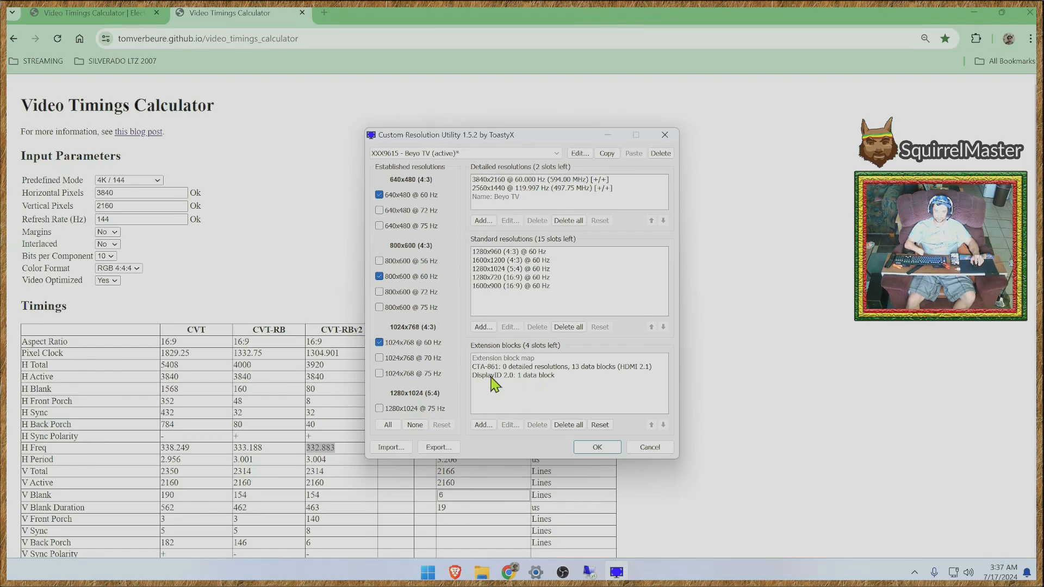
pyautogui.click(494, 376)
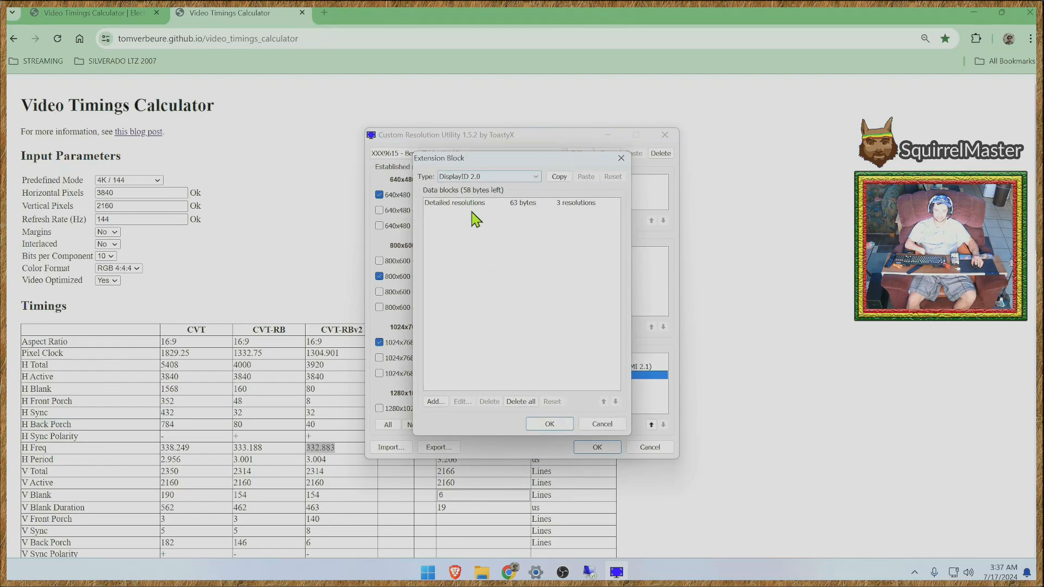
pyautogui.doubleClick(469, 205)
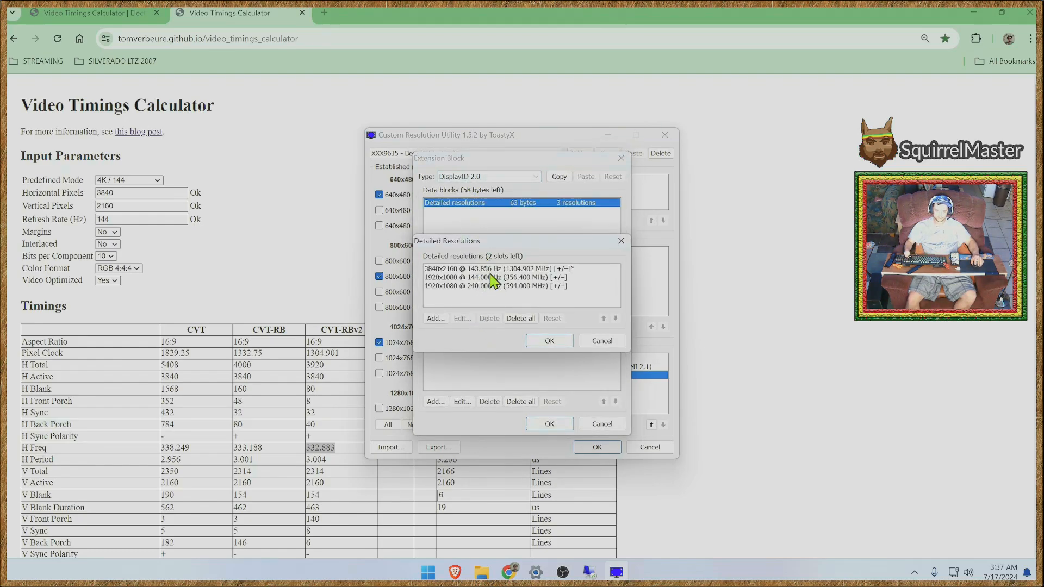
pyautogui.doubleClick(478, 269)
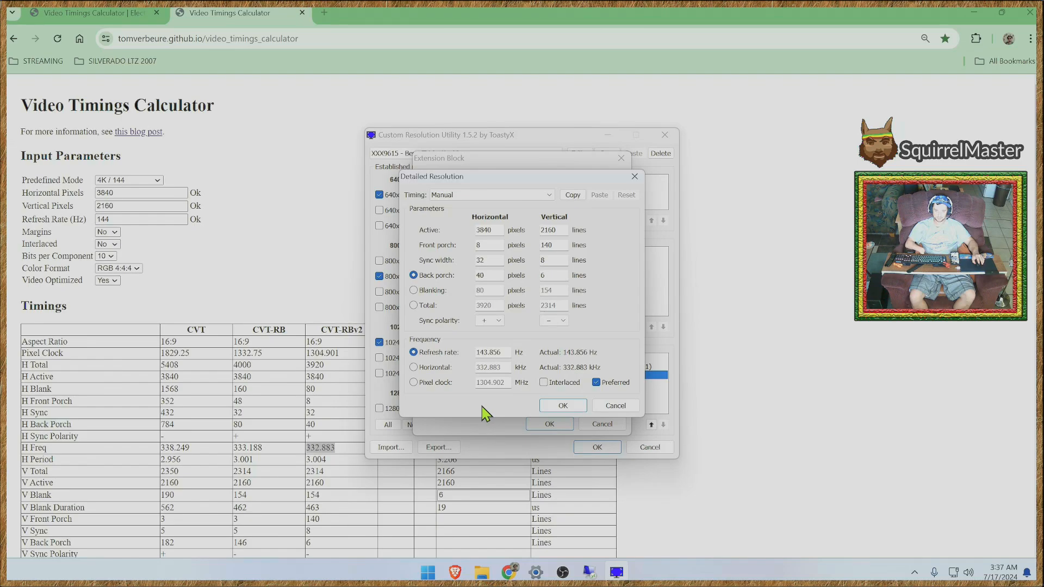
# - Close the 3840x2160 timings and inspect the detailed timings of the 1920x1080 entries at 144 Hz and 240 Hz
pyautogui.click(561, 406)
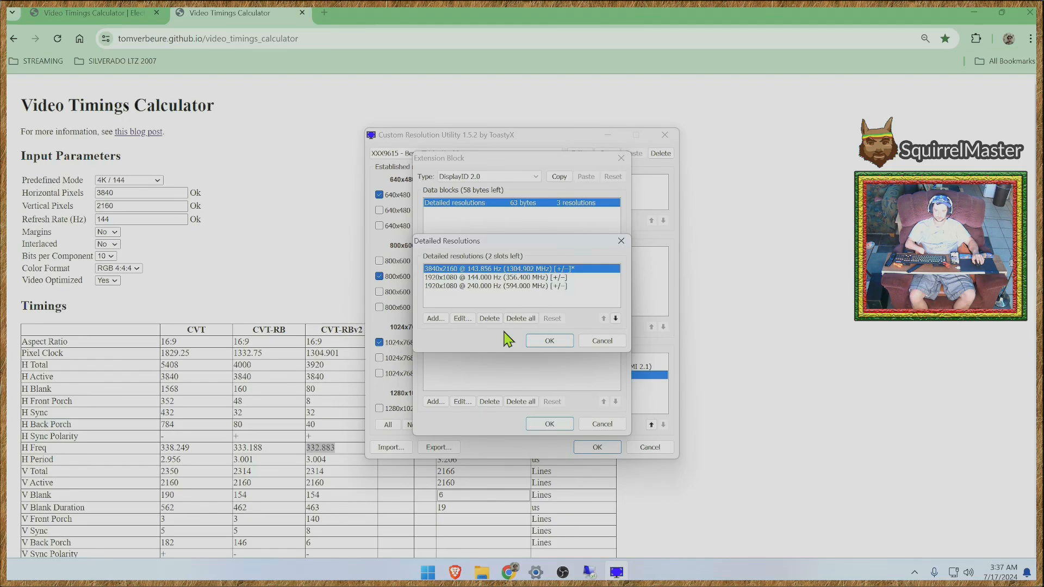
pyautogui.doubleClick(474, 274)
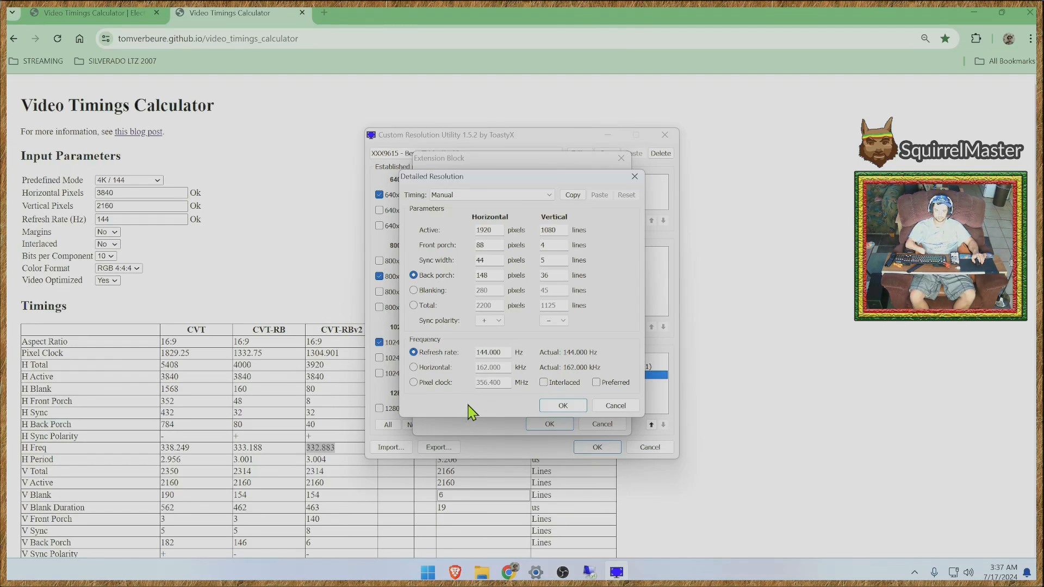
pyautogui.click(562, 408)
pyautogui.click(437, 285)
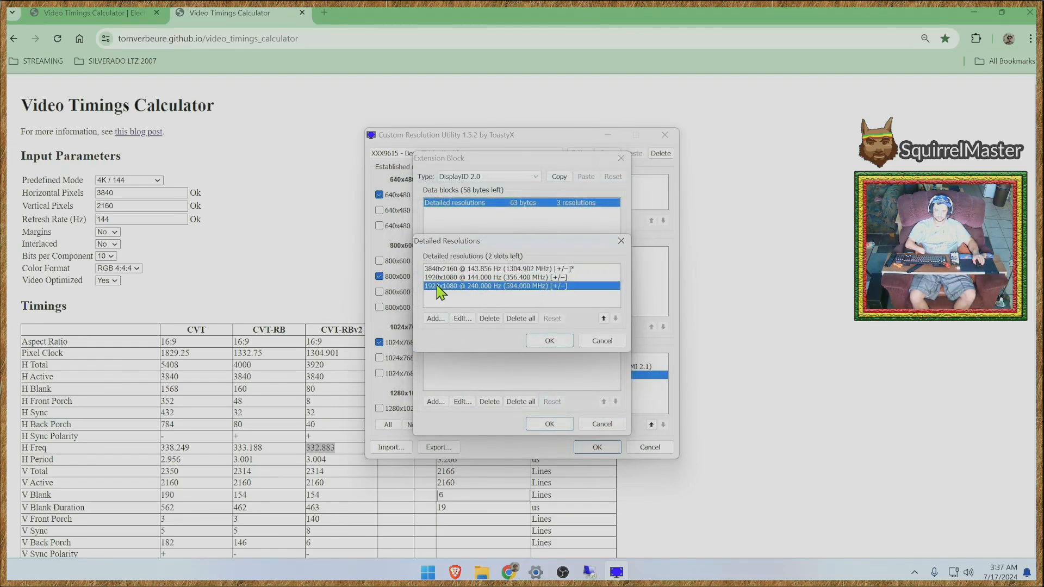
pyautogui.doubleClick(457, 285)
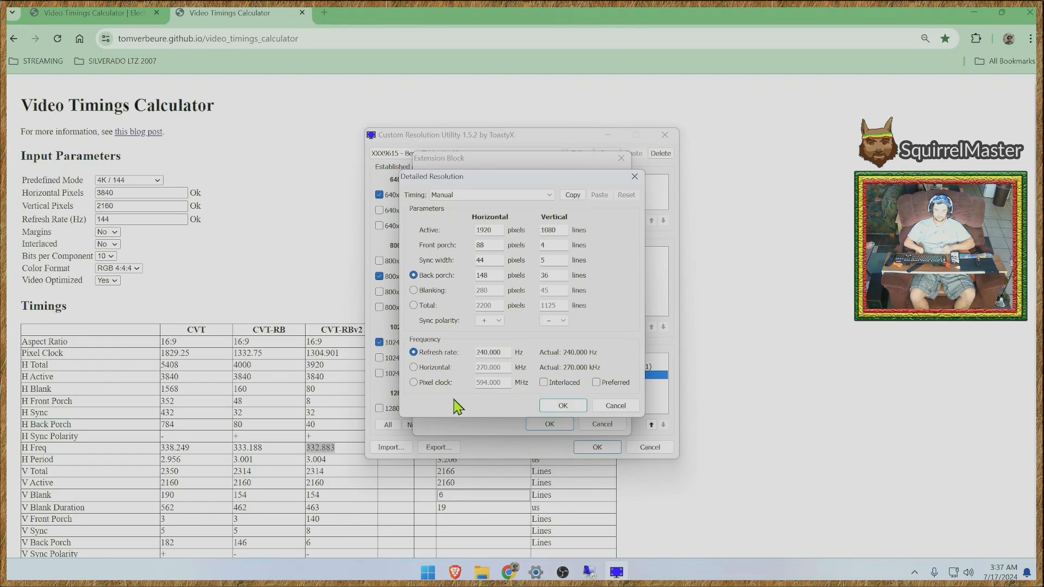
# - Switch to the Video Timings Calculator in Chrome and highlight the V Freq value in the CVT-RBv2 column
pyautogui.moveTo(482, 572)
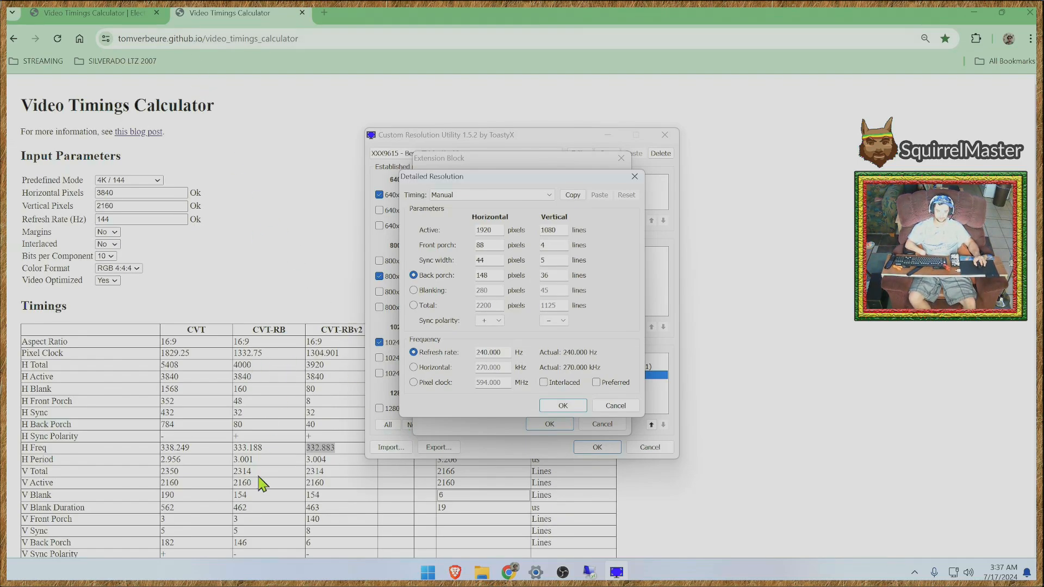
pyautogui.click(342, 478)
pyautogui.scroll(-2, 345, 495)
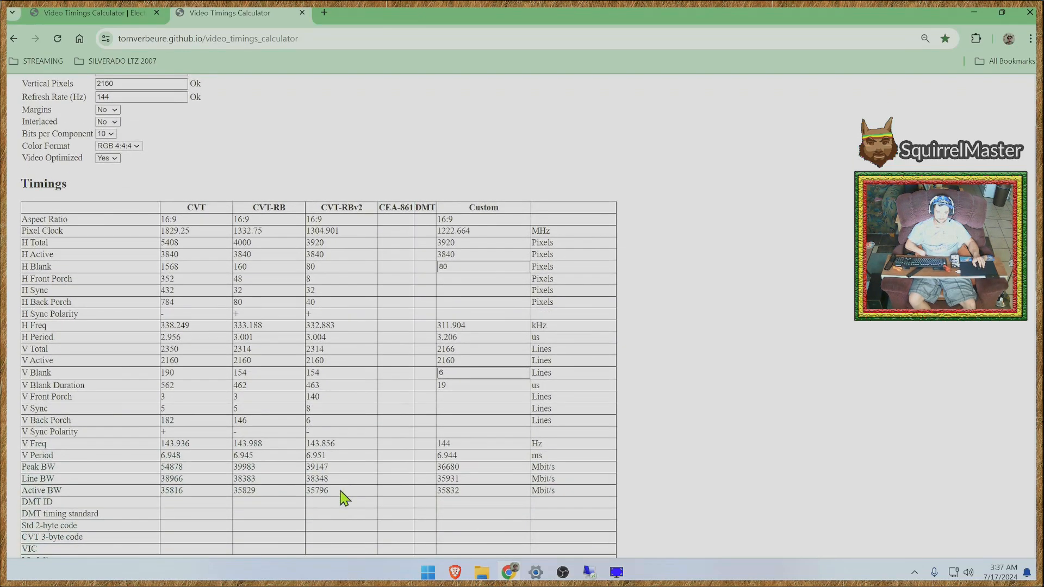
pyautogui.moveTo(335, 444); pyautogui.dragTo(312, 450)
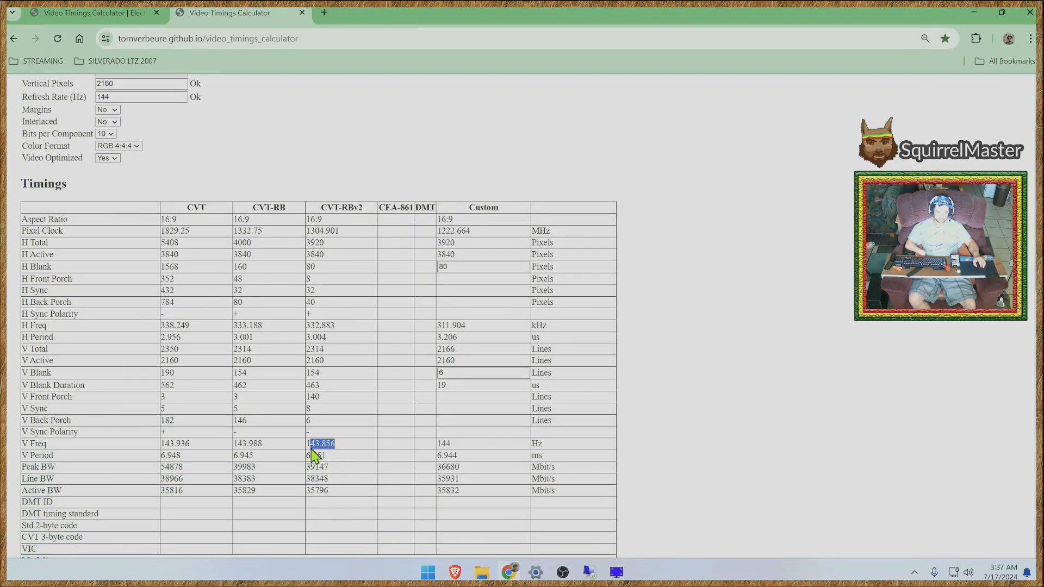
pyautogui.moveTo(342, 455); pyautogui.dragTo(312, 456)
pyautogui.click(345, 454)
pyautogui.click(351, 452)
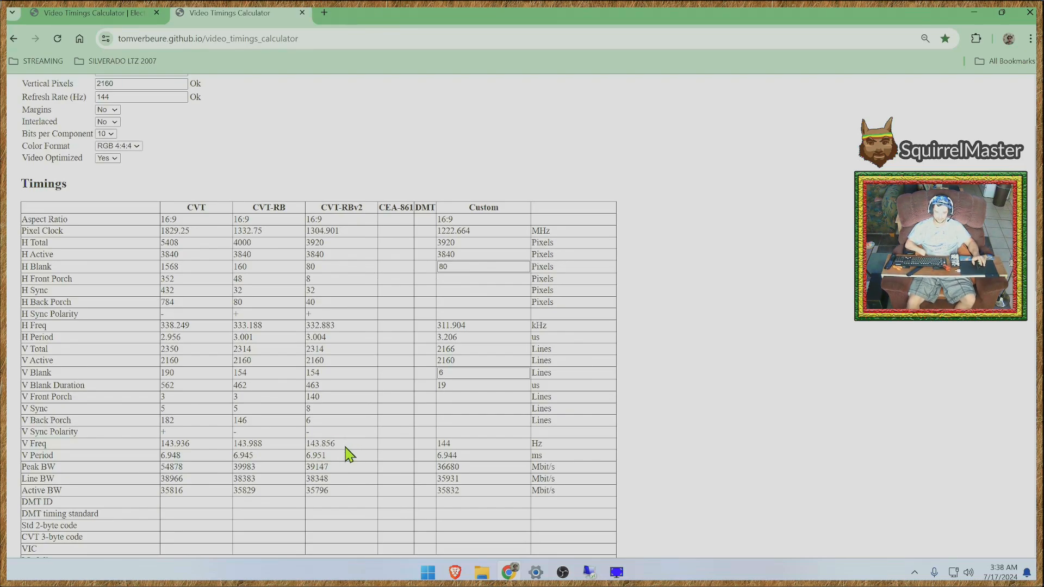
pyautogui.moveTo(339, 455); pyautogui.dragTo(314, 453)
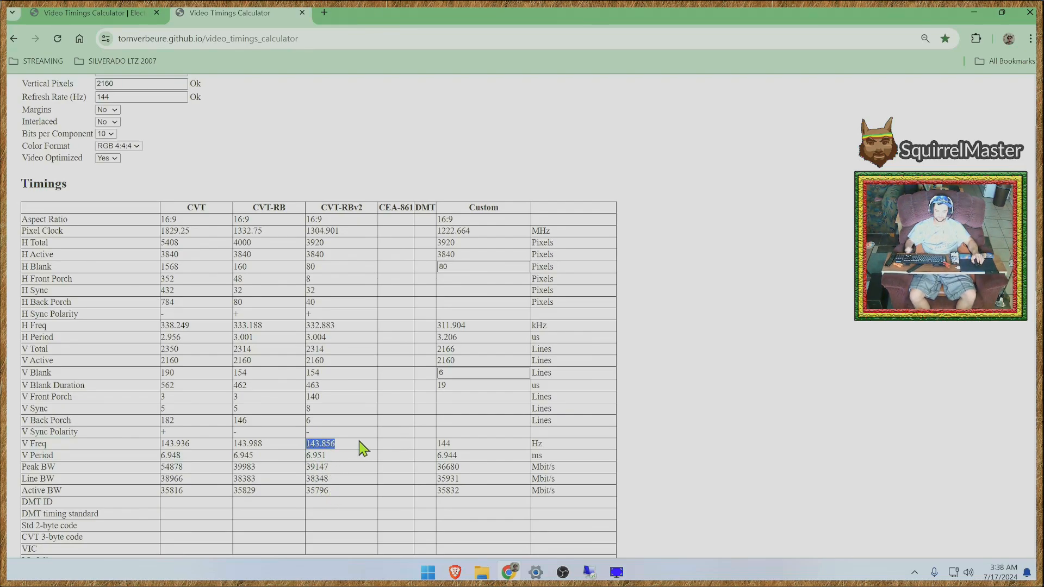
pyautogui.click(343, 449)
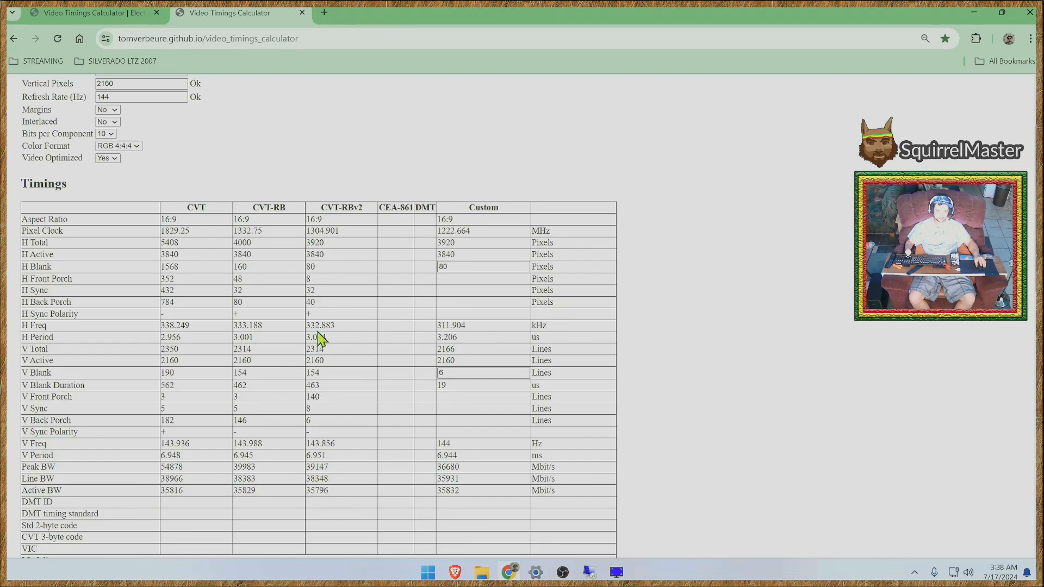
# - View the blog post that introduces the Video Timings Calculator, then return to the calculator page
pyautogui.scroll(2, 562, 330)
pyautogui.scroll(1, 562, 329)
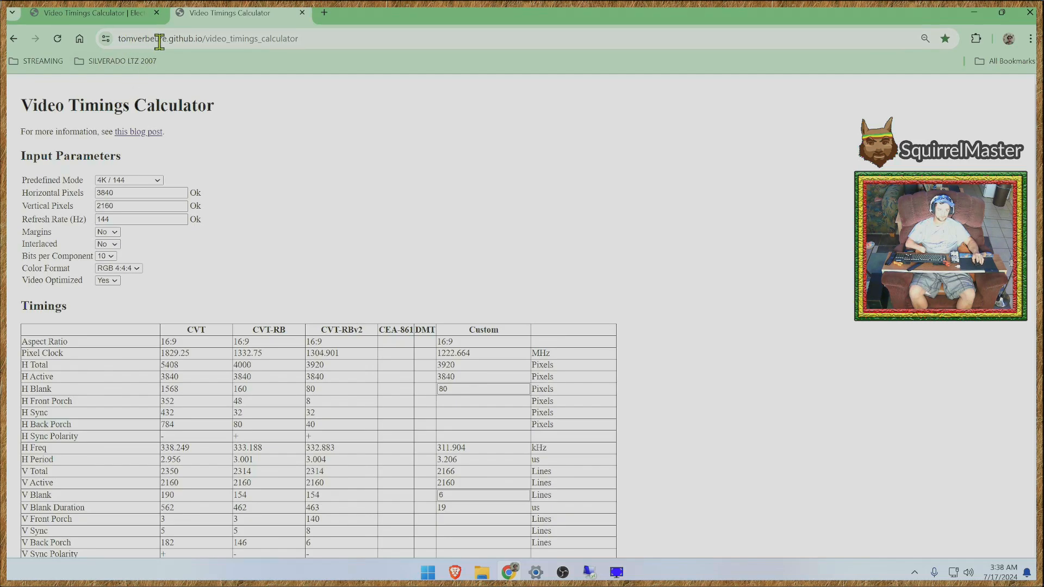
pyautogui.click(87, 13)
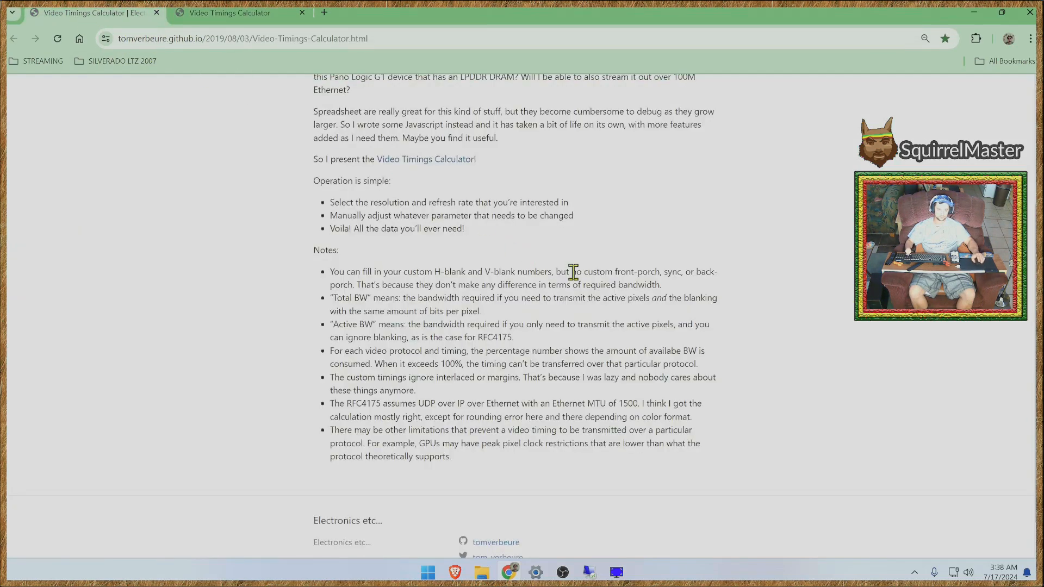
pyautogui.scroll(3, 560, 422)
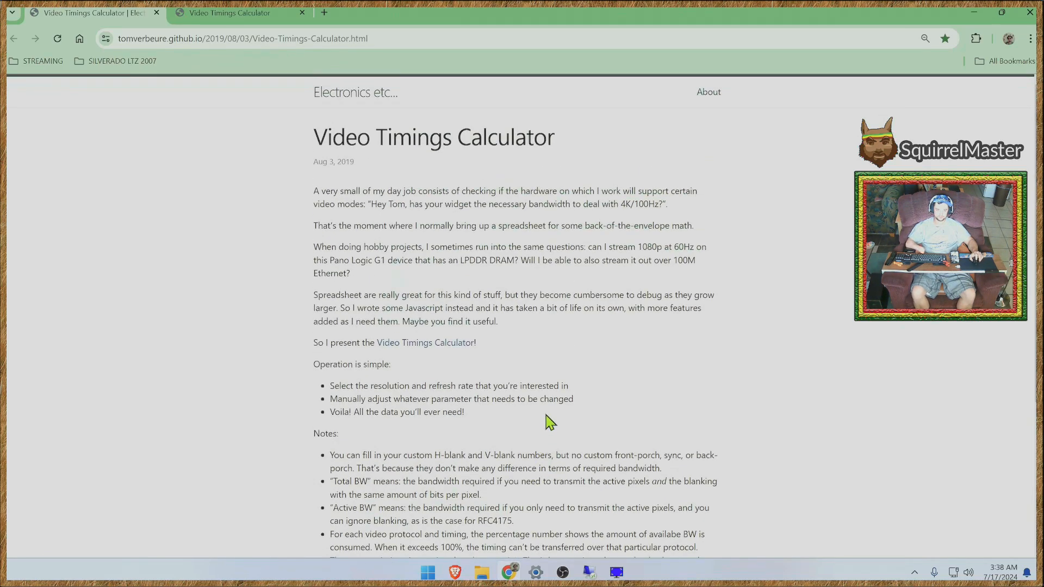
pyautogui.click(239, 16)
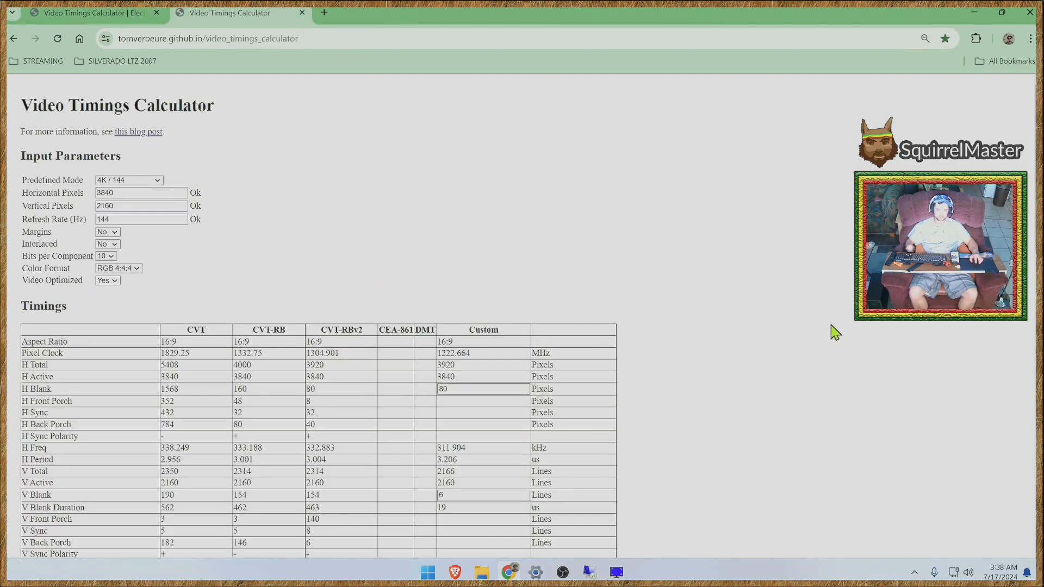
# - Review the calculator's modelines and its DisplayPort, Type-C Alt Mode and HDMI bandwidth support for each timing standard
pyautogui.scroll(-5, 813, 341)
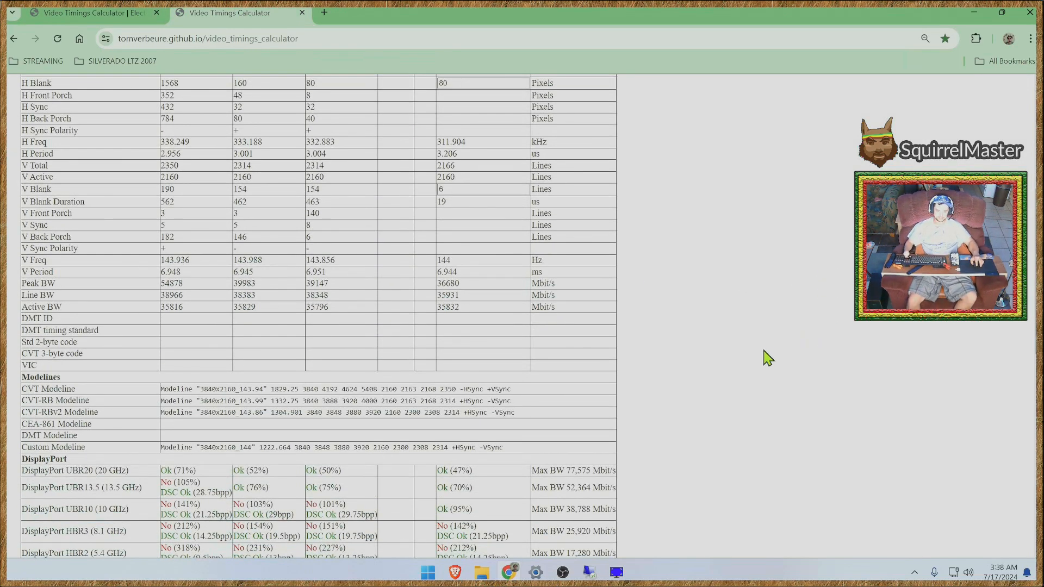
pyautogui.scroll(-3, 747, 397)
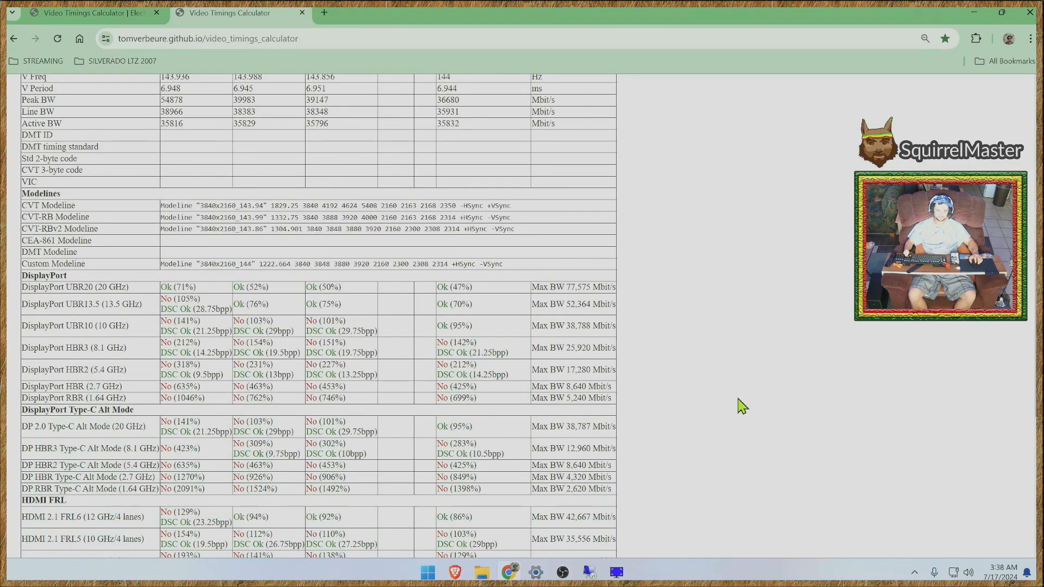
pyautogui.scroll(-3, 743, 407)
pyautogui.scroll(-3, 739, 413)
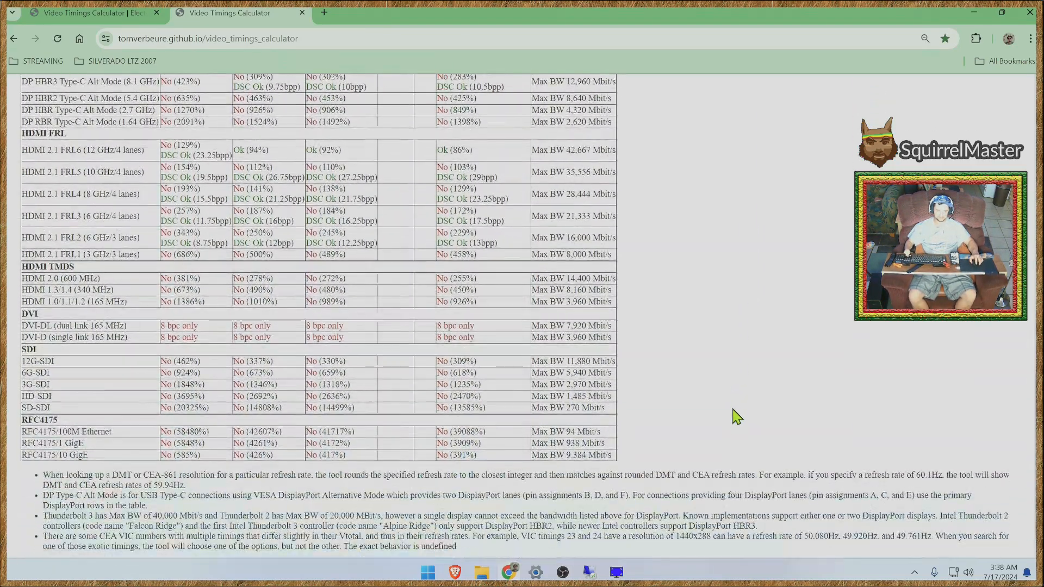
pyautogui.scroll(2, 725, 402)
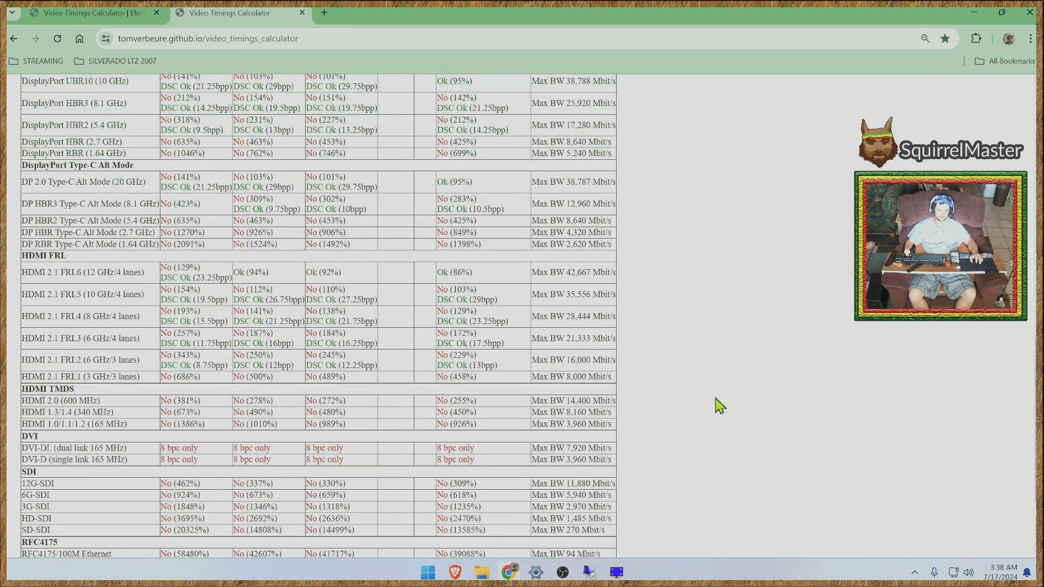
pyautogui.scroll(4, 719, 405)
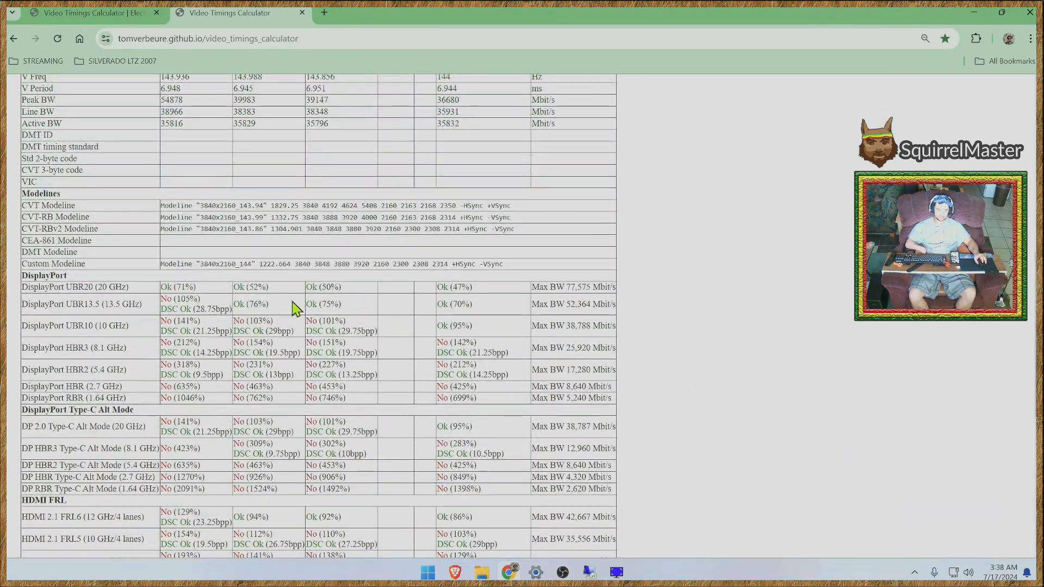
pyautogui.scroll(2, 370, 345)
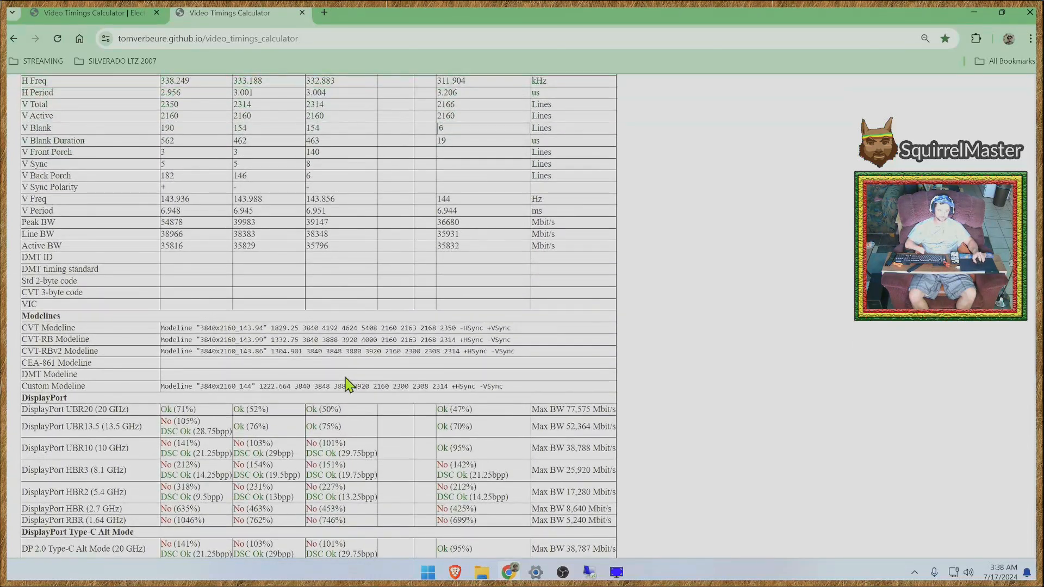
pyautogui.scroll(-1, 338, 401)
pyautogui.scroll(-3, 332, 408)
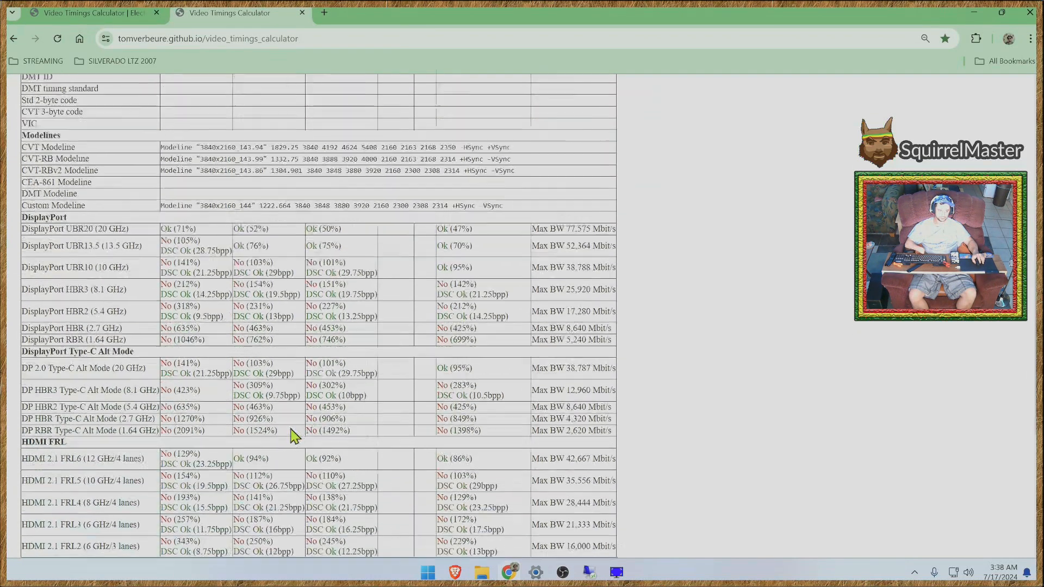
# - Highlight the DisplayPort Type-C Alt Mode heading and the link rate of the DP 2.0 Type-C Alt Mode row
pyautogui.moveTo(46, 288); pyautogui.dragTo(142, 295)
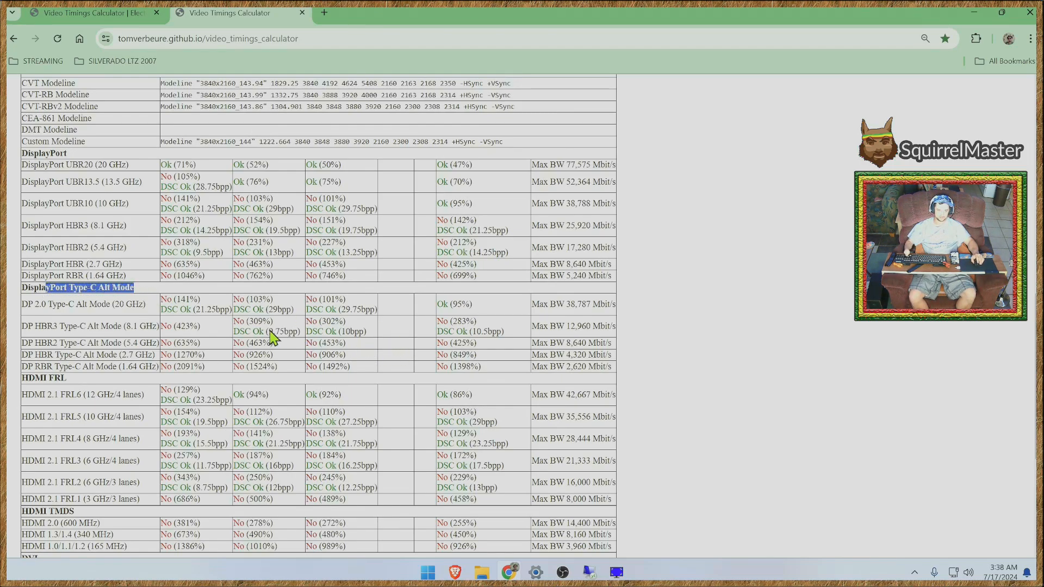
pyautogui.moveTo(137, 294); pyautogui.dragTo(67, 291)
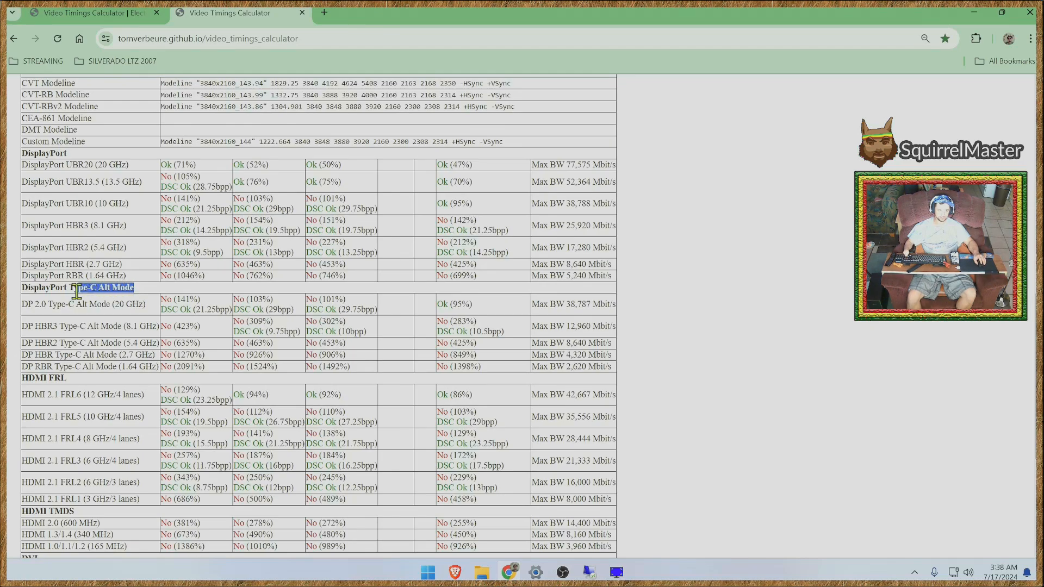
pyautogui.click(27, 315)
pyautogui.moveTo(148, 305); pyautogui.dragTo(111, 308)
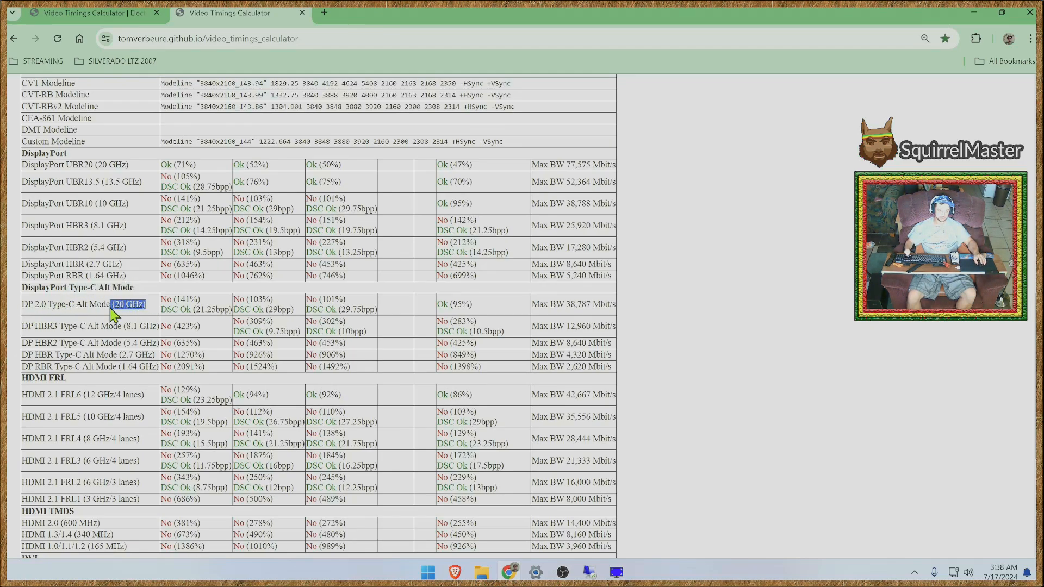
pyautogui.click(170, 329)
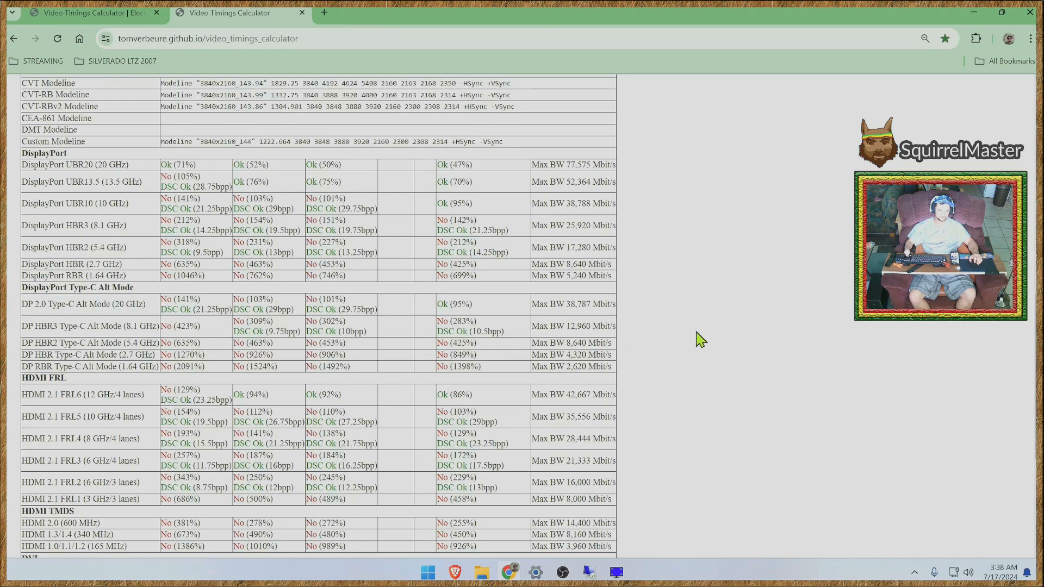
# - Examine the CVT-RBv2 modeline in the Modelines section, highlighting its VSync setting
pyautogui.scroll(2, 774, 356)
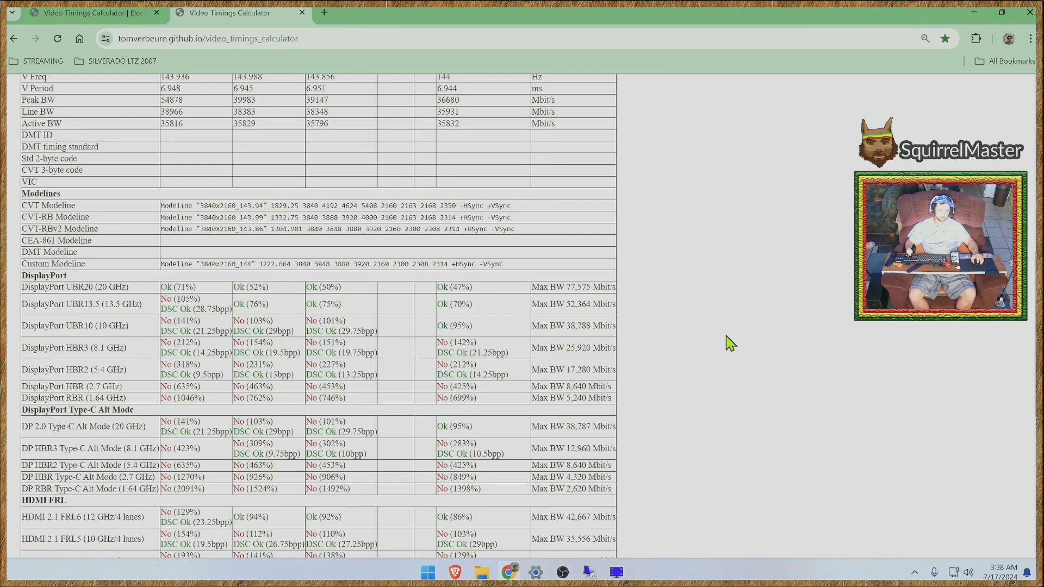
pyautogui.scroll(2, 729, 348)
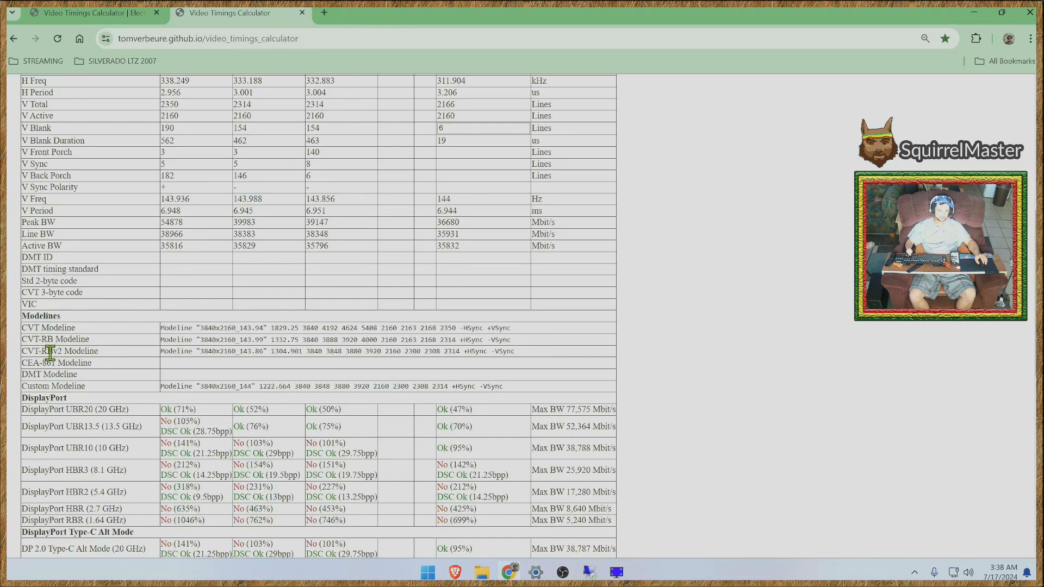
pyautogui.moveTo(48, 348); pyautogui.dragTo(282, 350)
pyautogui.click(337, 349)
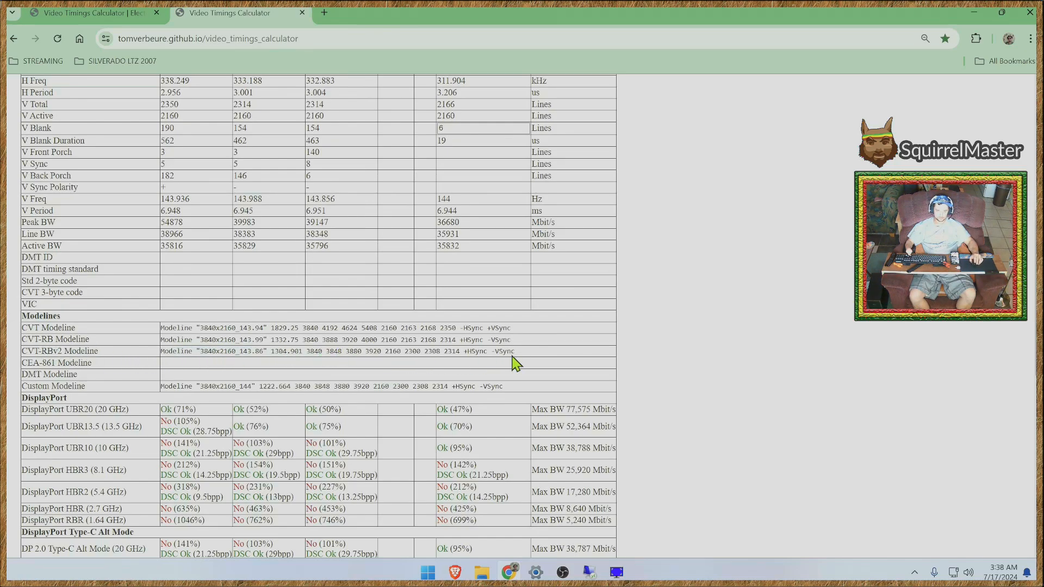
pyautogui.moveTo(520, 356); pyautogui.dragTo(496, 354)
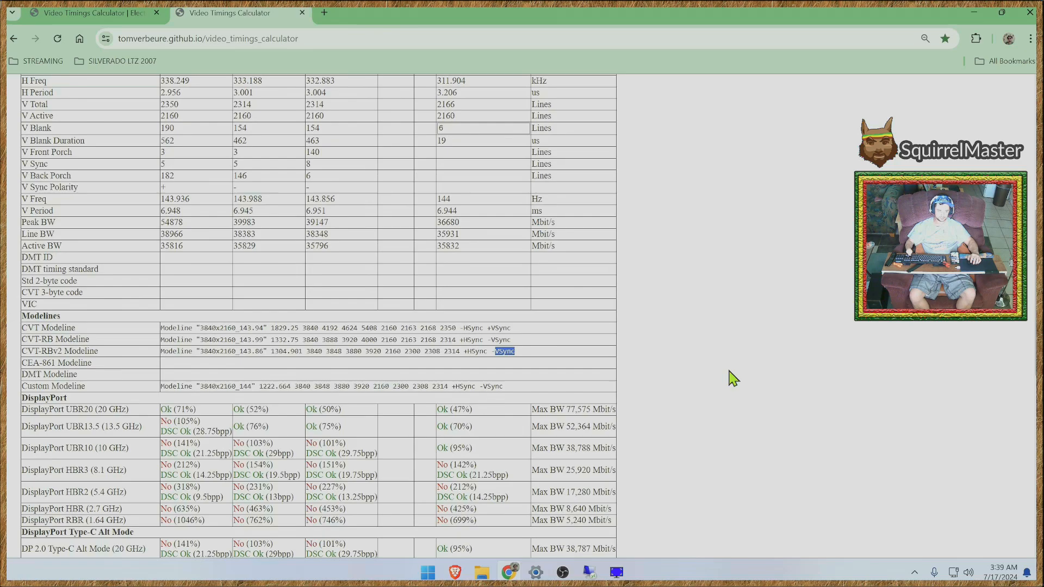
pyautogui.click(703, 356)
pyautogui.scroll(-5, 706, 363)
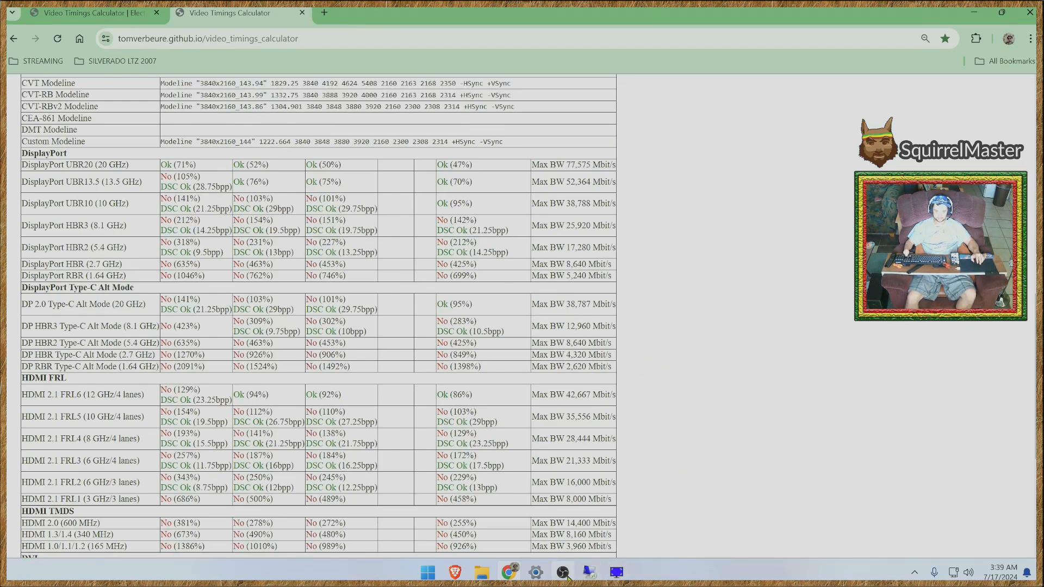
pyautogui.click(534, 532)
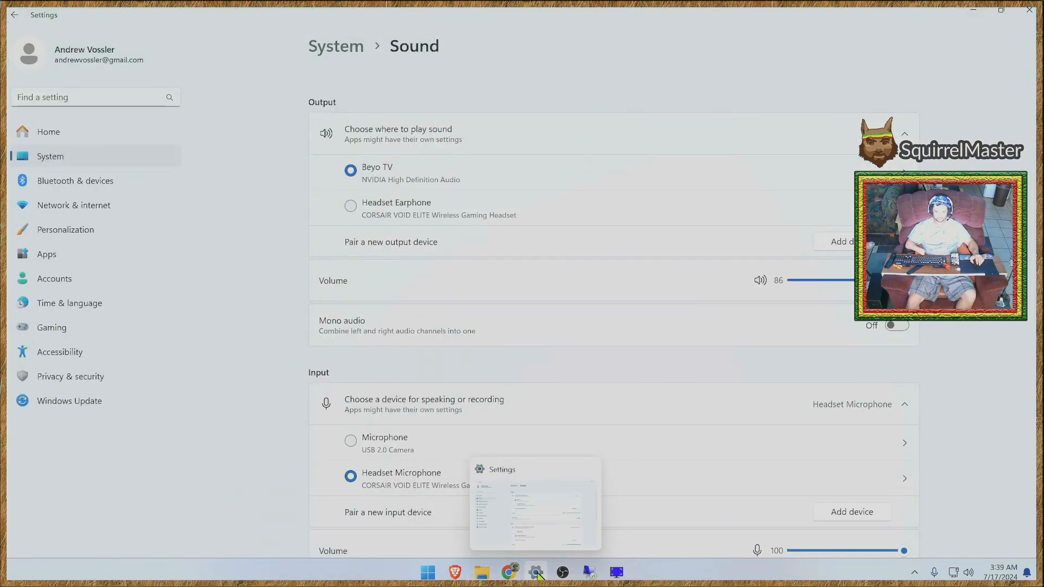
pyautogui.moveTo(561, 576)
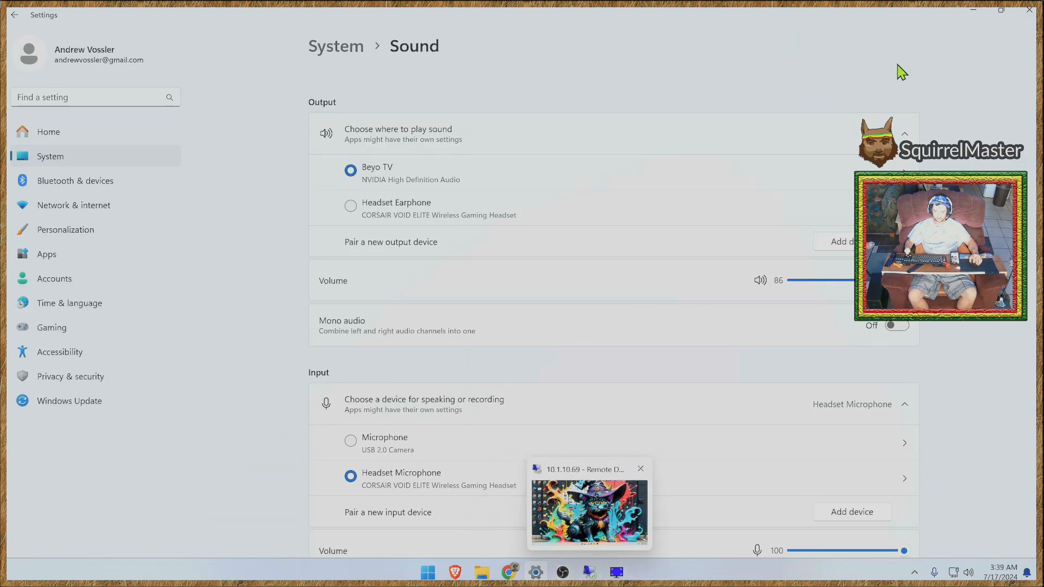
pyautogui.click(974, 11)
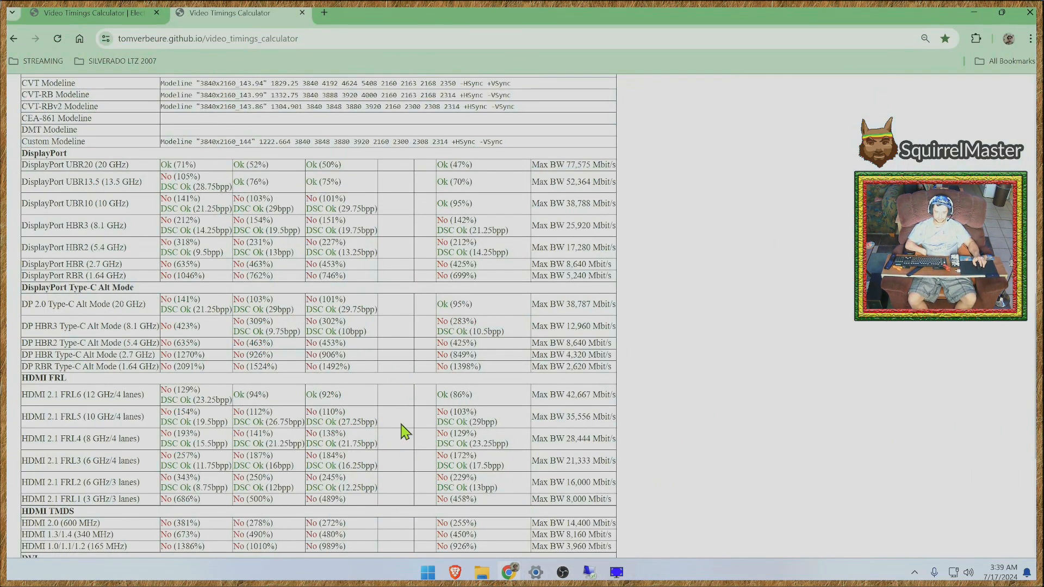
# - Examine the calculator's HDMI FRL section, highlighting the HDMI 2.1 FRL6 (12 GHz/4 lanes) row label and its CVT-RB result
pyautogui.scroll(-2, 680, 474)
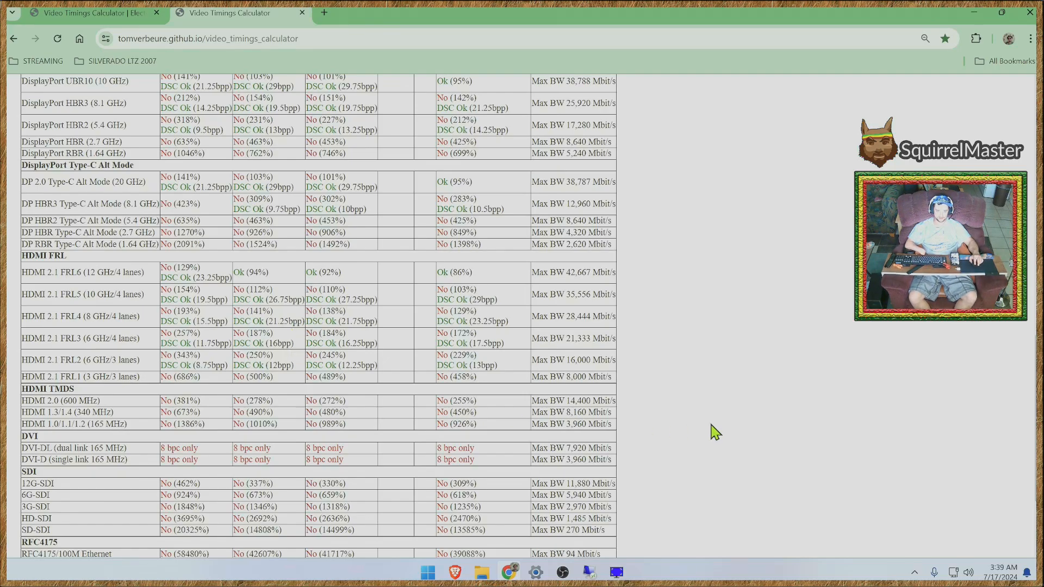
pyautogui.scroll(-2, 503, 459)
pyautogui.scroll(7, 427, 442)
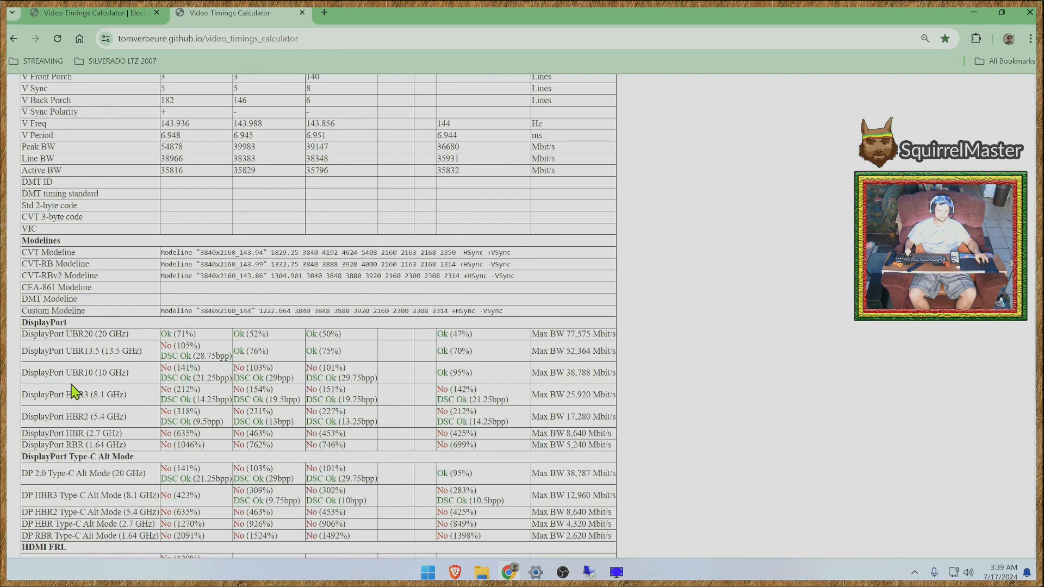
pyautogui.scroll(4, 82, 402)
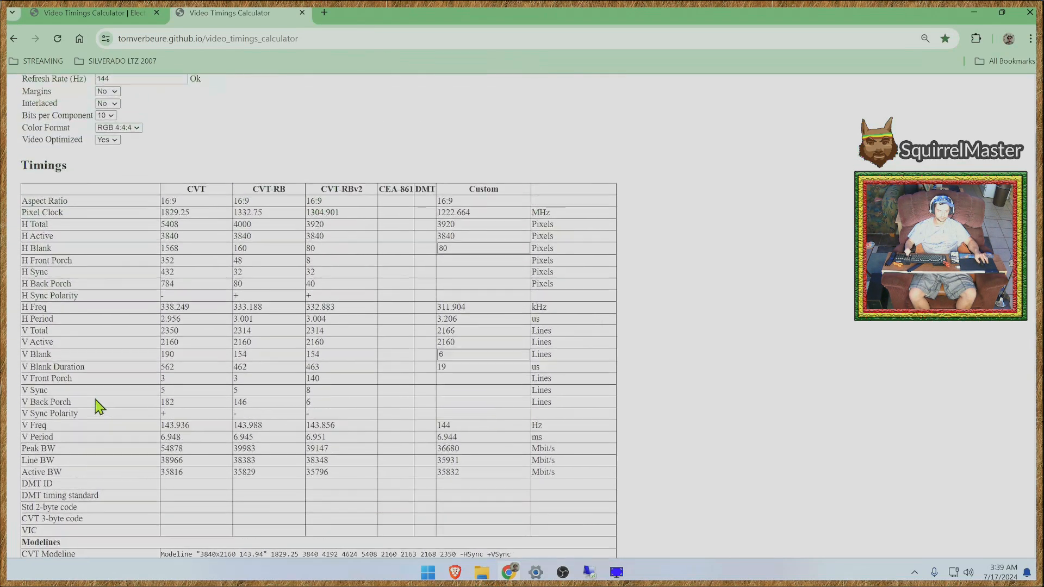
pyautogui.scroll(-5, 92, 414)
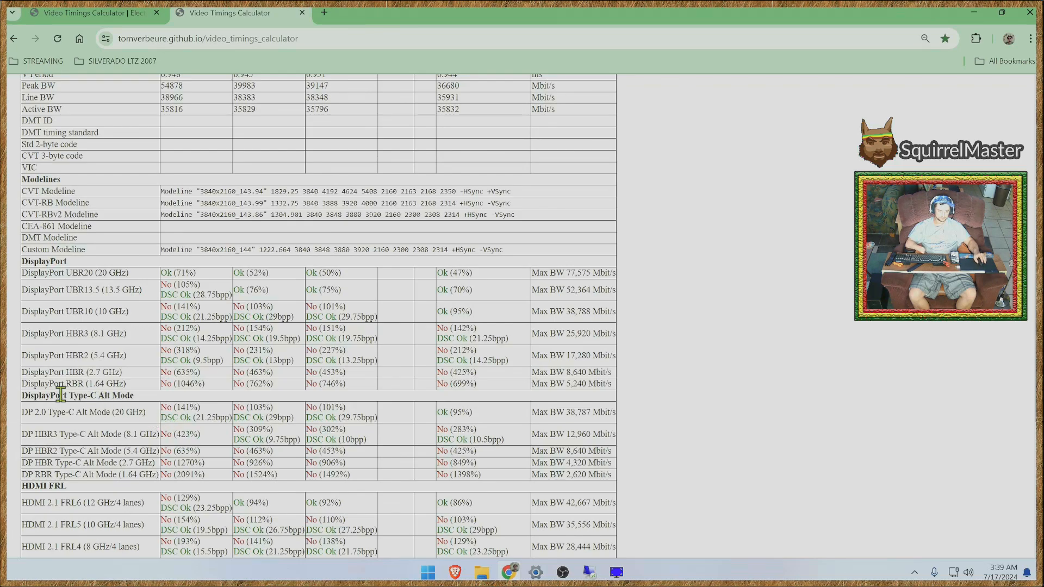
pyautogui.scroll(-2, 79, 421)
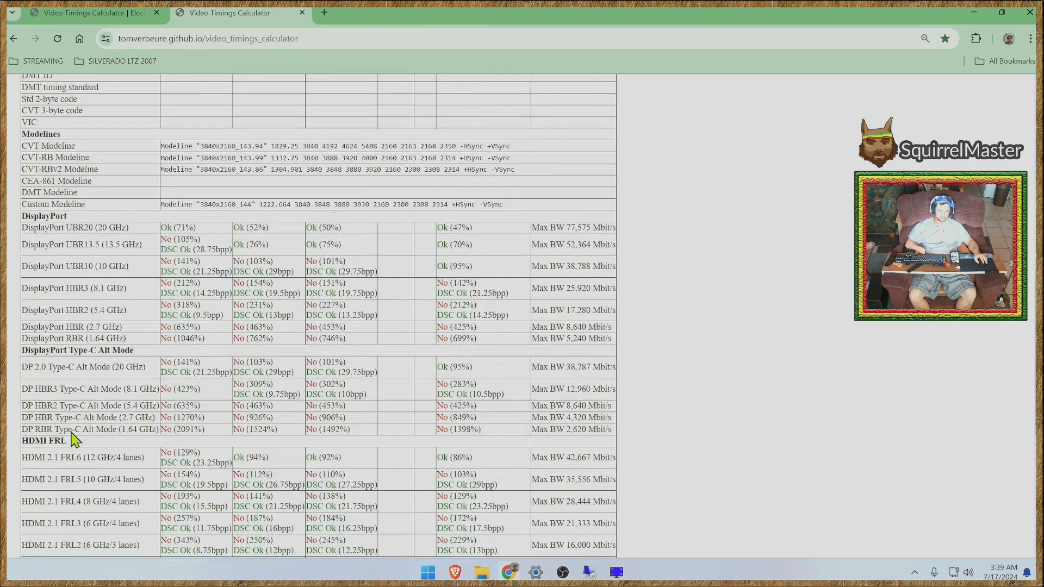
pyautogui.moveTo(23, 382); pyautogui.dragTo(117, 384)
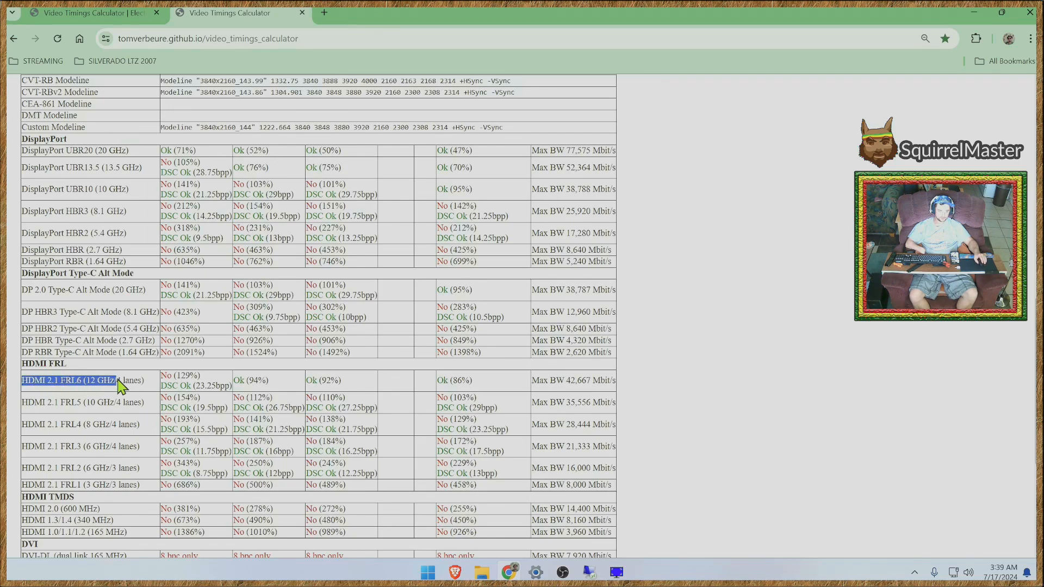
pyautogui.scroll(-1, 698, 394)
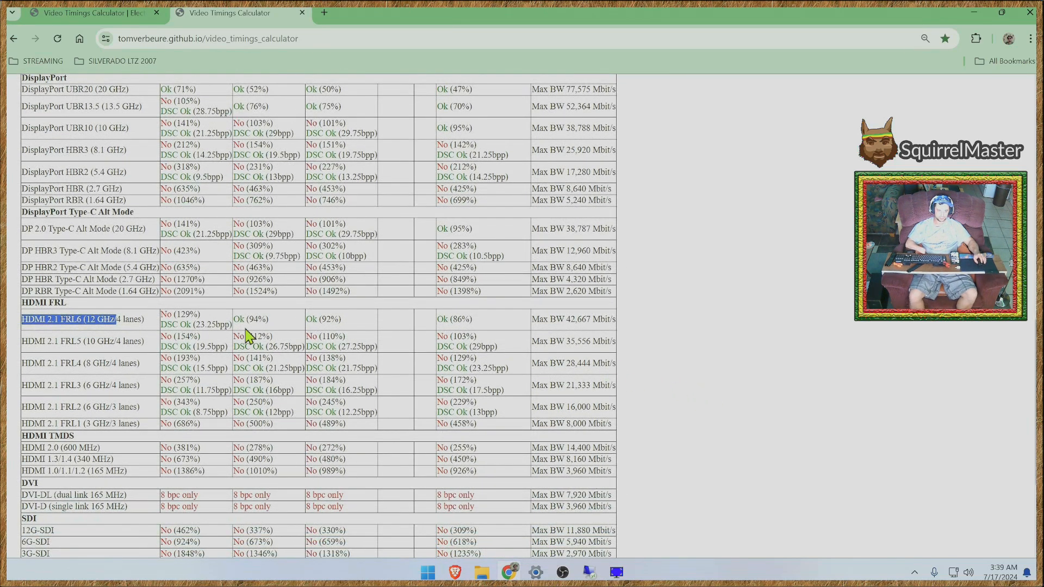
pyautogui.click(361, 329)
pyautogui.moveTo(275, 326); pyautogui.dragTo(235, 326)
# - Compare CVT-RB and CVT-RBv2 in the Timings table, highlighting both column headings and the CVT-RB vertical frequency
pyautogui.scroll(1, 326, 321)
pyautogui.scroll(9, 282, 310)
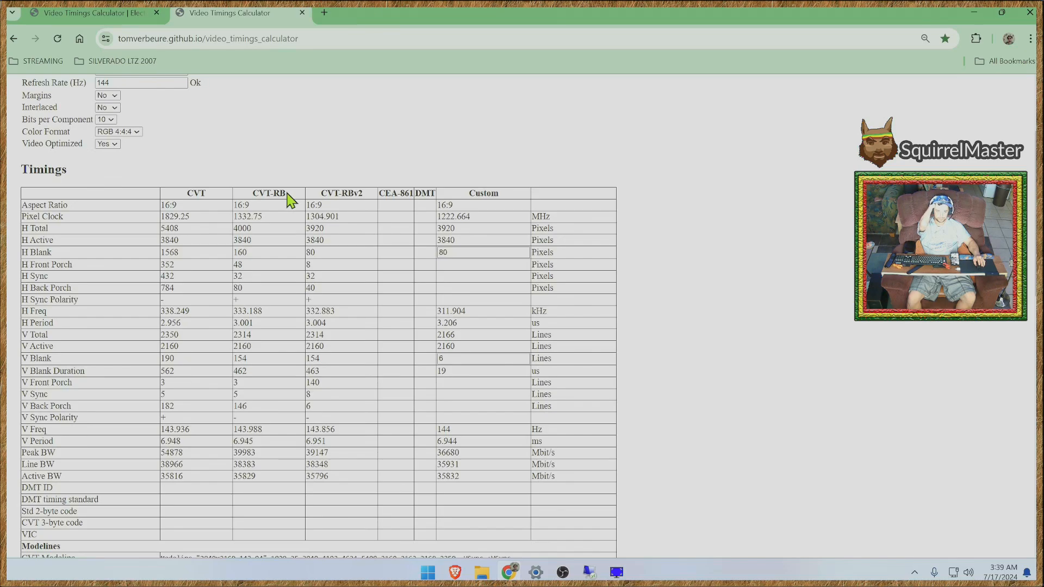
pyautogui.moveTo(286, 194); pyautogui.dragTo(252, 193)
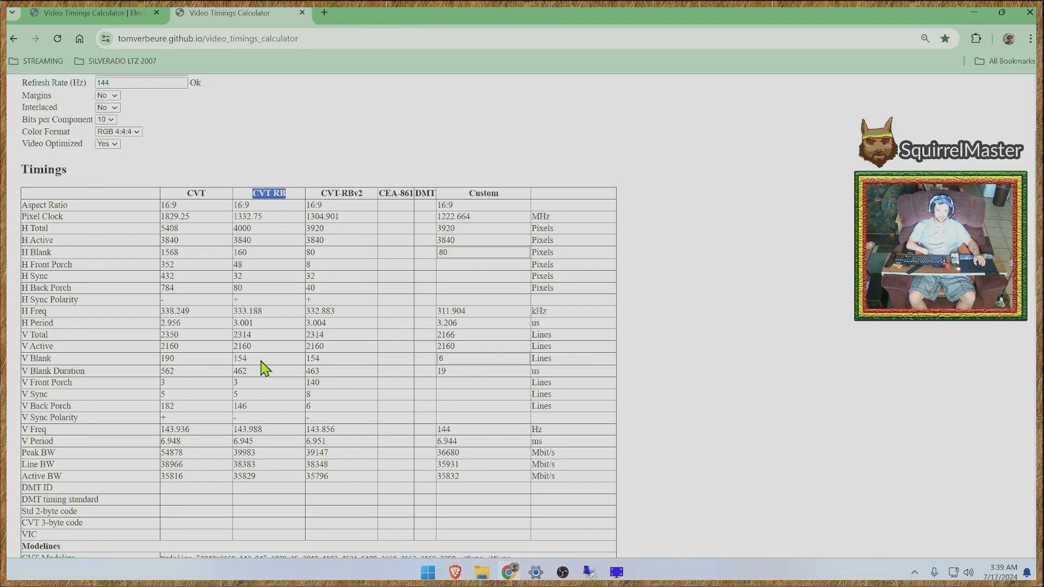
pyautogui.moveTo(263, 429); pyautogui.dragTo(236, 433)
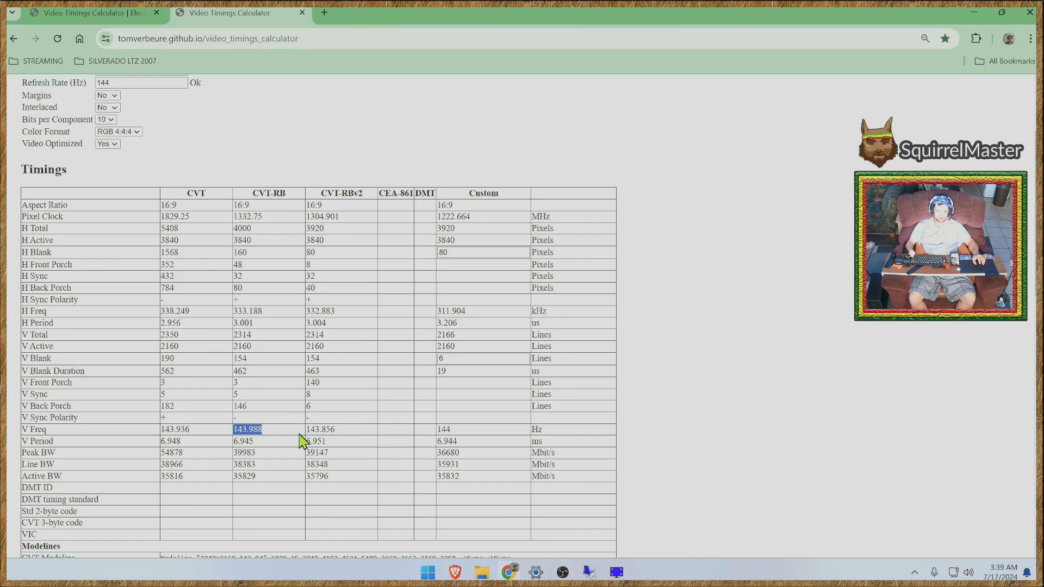
pyautogui.click(348, 430)
pyautogui.moveTo(320, 196)
pyautogui.mouseDown()
pyautogui.moveTo(368, 199)
pyautogui.moveTo(321, 195)
pyautogui.mouseUp()
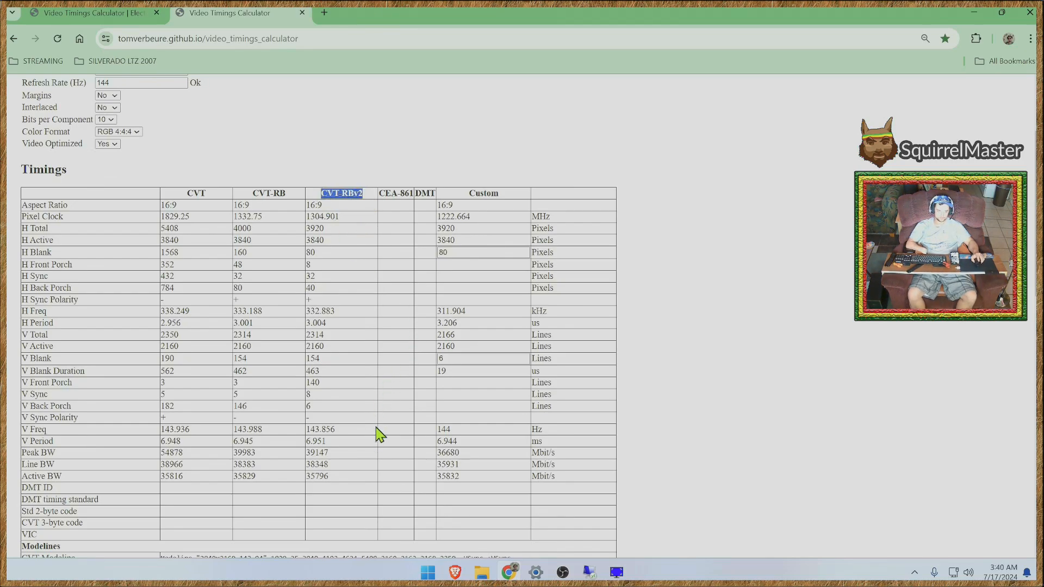
# - Highlight the CVT-RBv2 result and the maximum bandwidth figure in the HDMI 2.1 FRL6 row
pyautogui.scroll(-1, 358, 457)
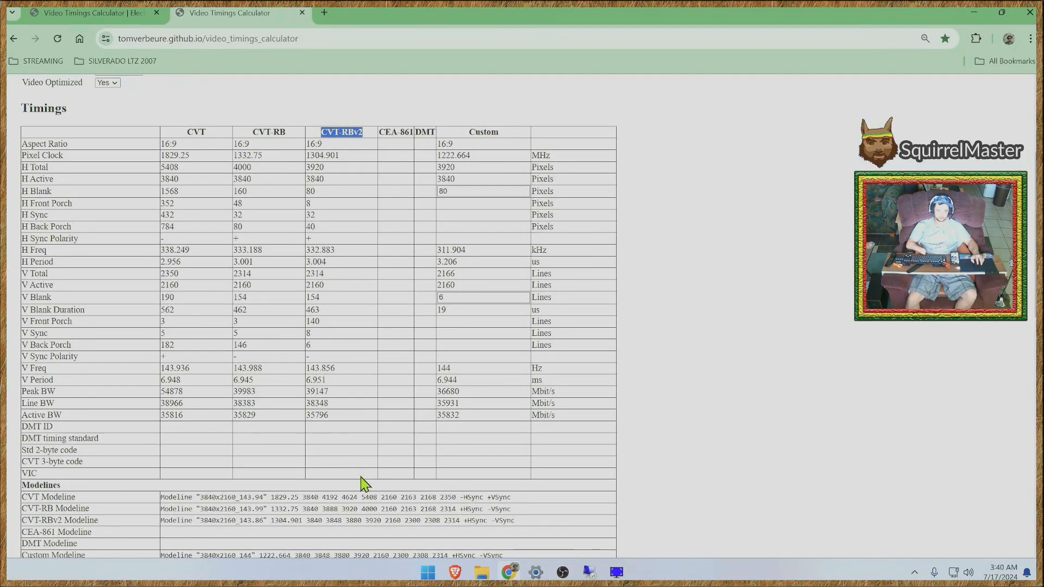
pyautogui.scroll(-3, 364, 482)
pyautogui.scroll(-2, 368, 482)
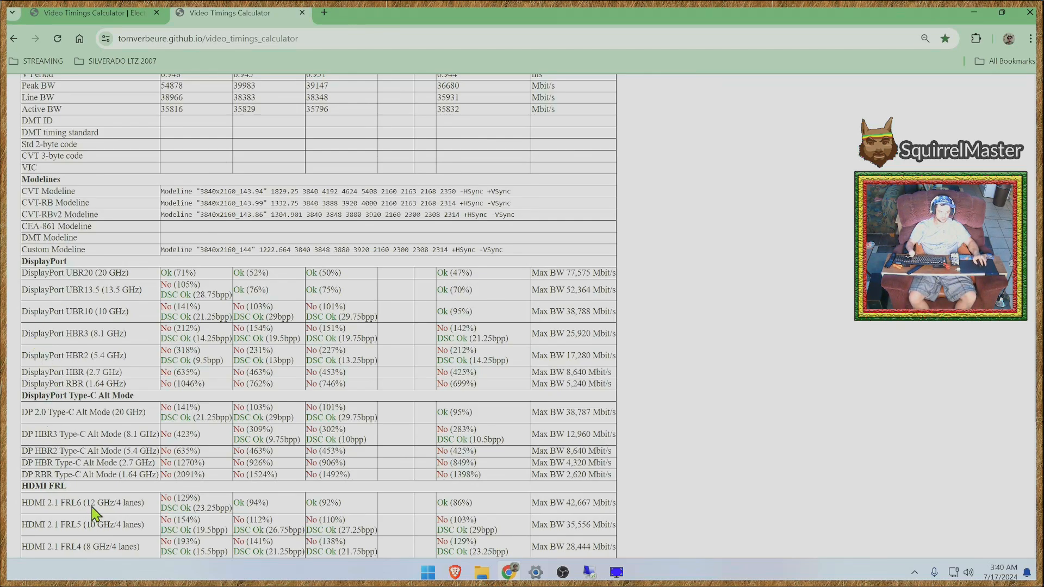
pyautogui.scroll(-2, 125, 507)
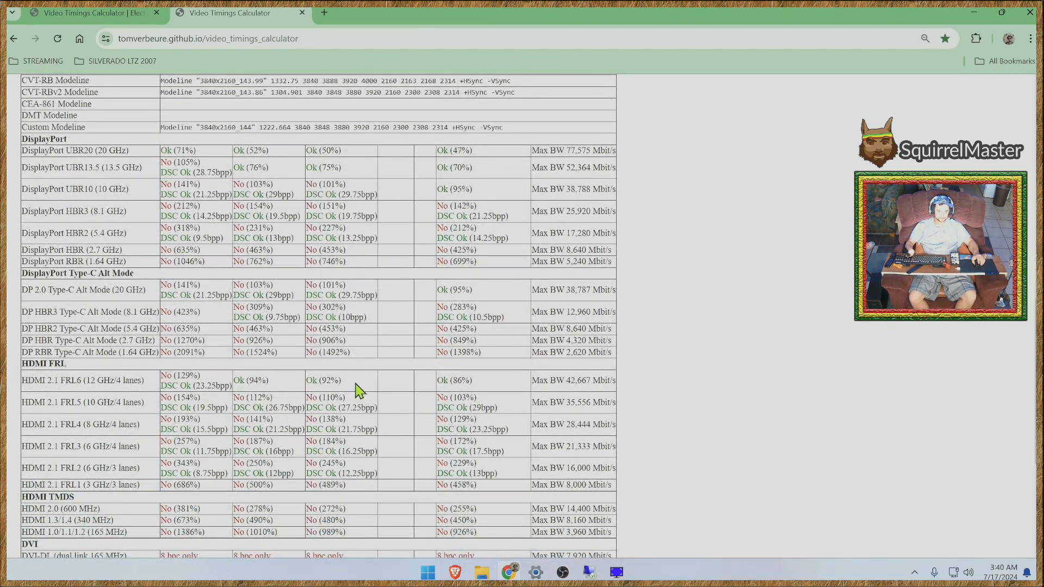
pyautogui.moveTo(343, 383); pyautogui.dragTo(312, 386)
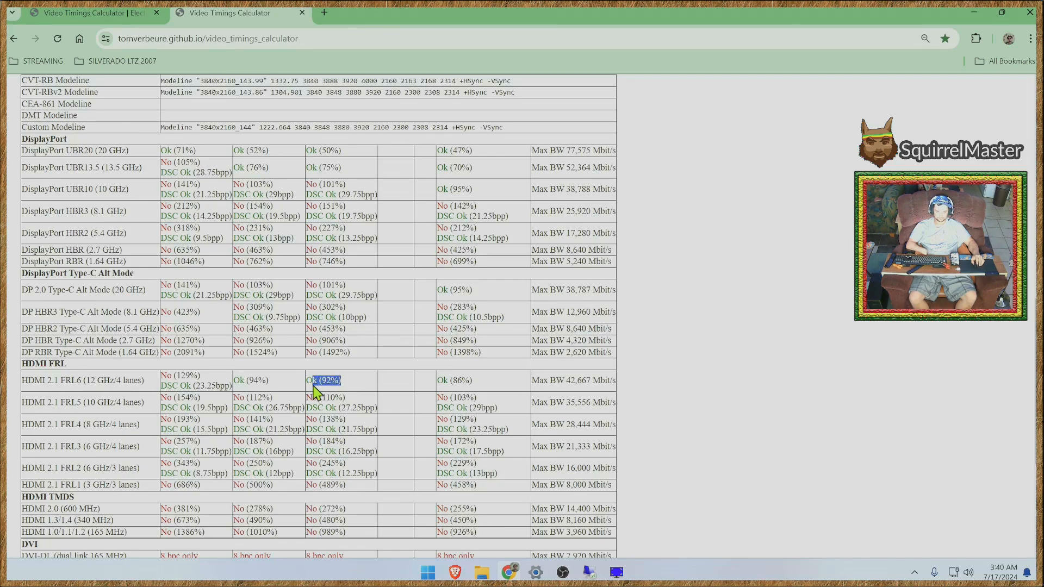
pyautogui.click(549, 386)
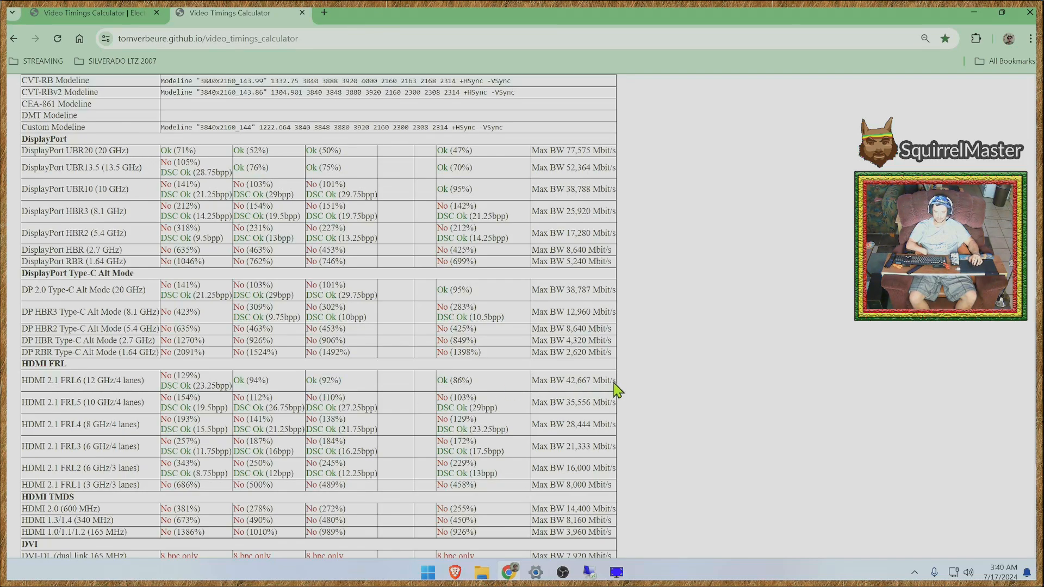
pyautogui.moveTo(613, 384); pyautogui.dragTo(564, 385)
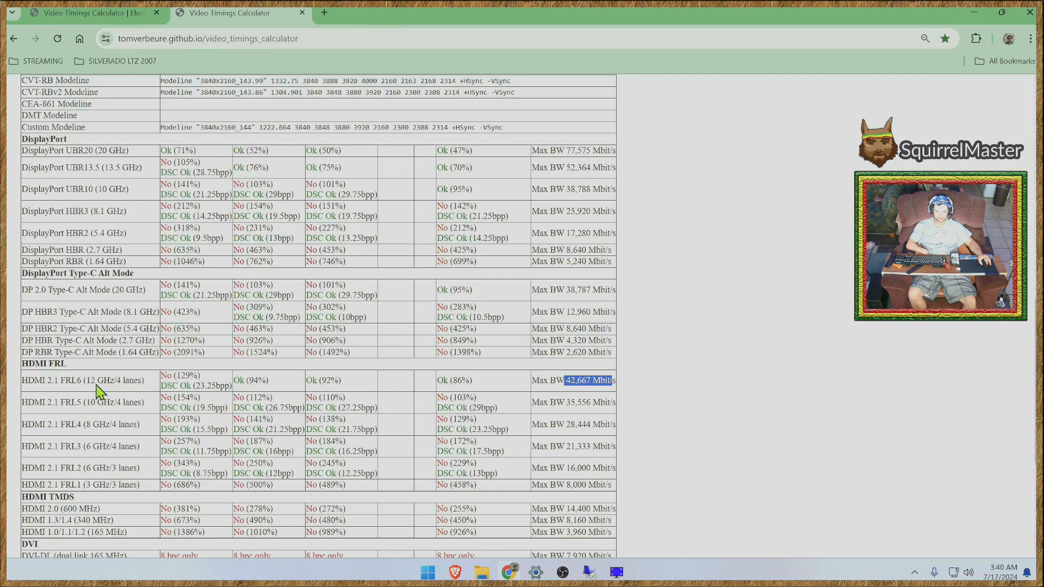
# - Review the HDMI 2.1 FRL6 row's full maximum bandwidth entry against its CVT-RBv2 result, then return to the calculator's input parameters
pyautogui.click(668, 384)
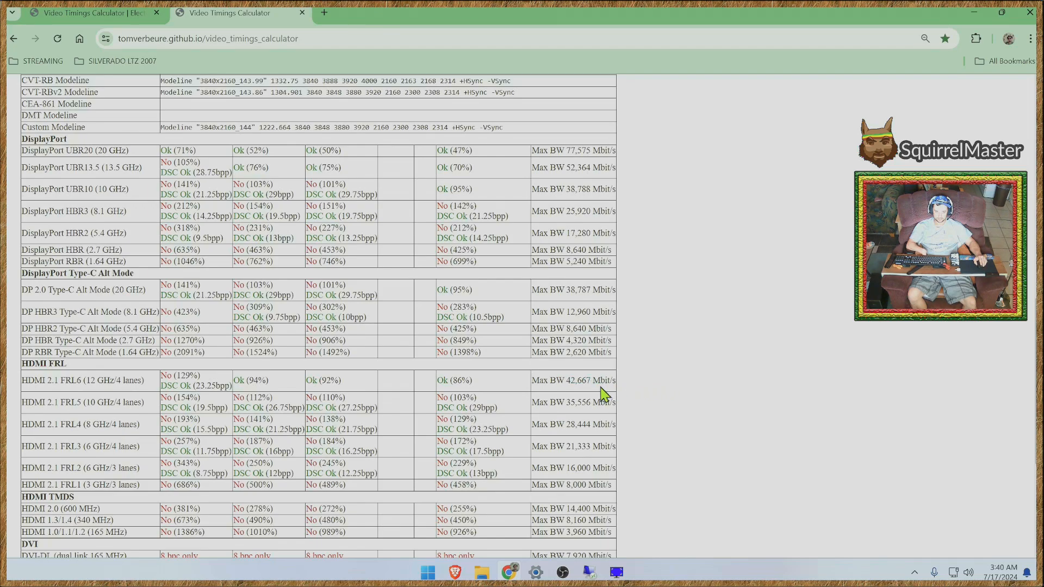
pyautogui.moveTo(547, 383); pyautogui.dragTo(605, 387)
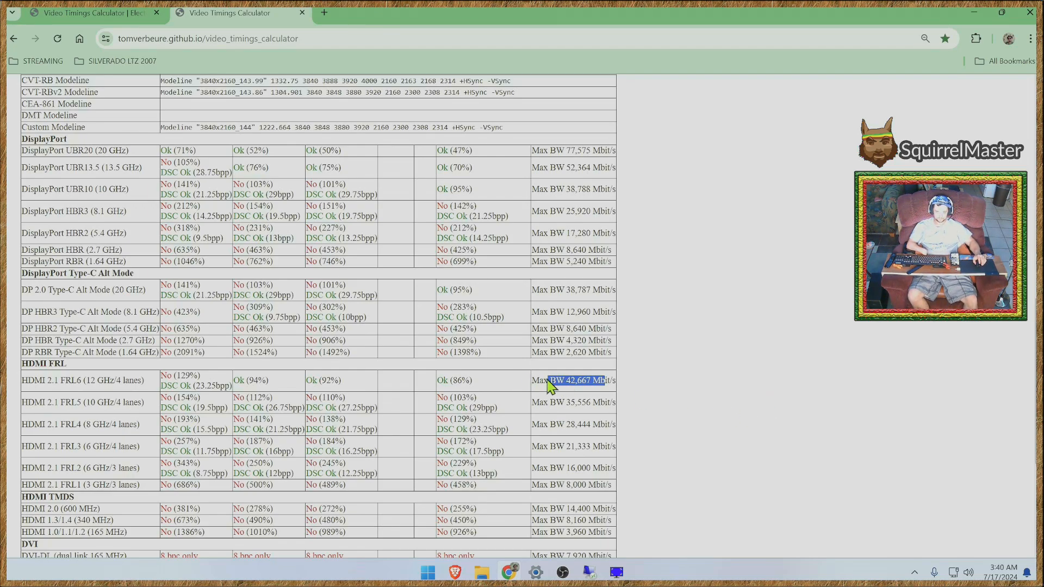
pyautogui.click(611, 387)
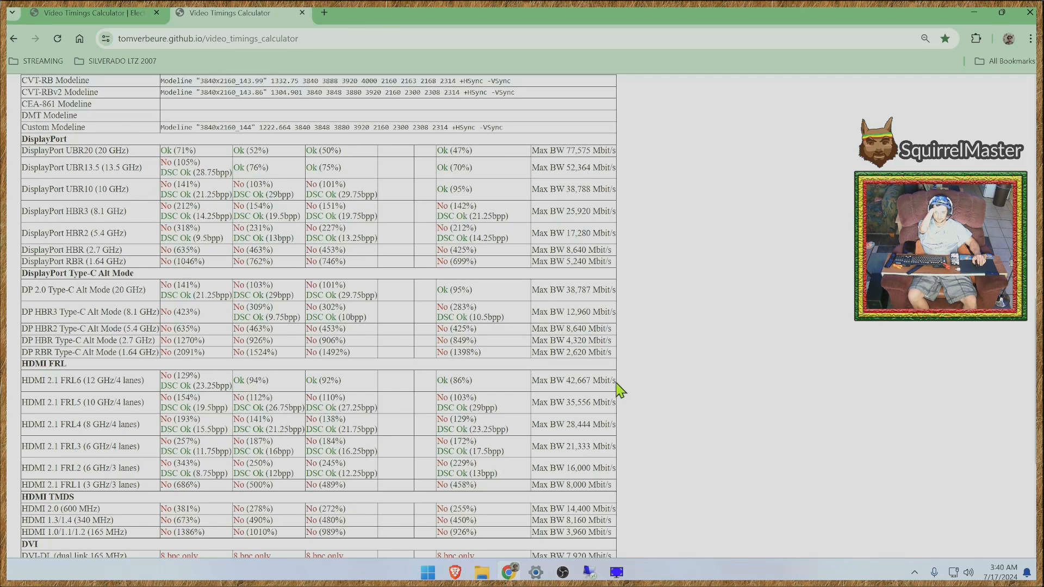
pyautogui.moveTo(613, 383); pyautogui.dragTo(535, 383)
pyautogui.click(614, 383)
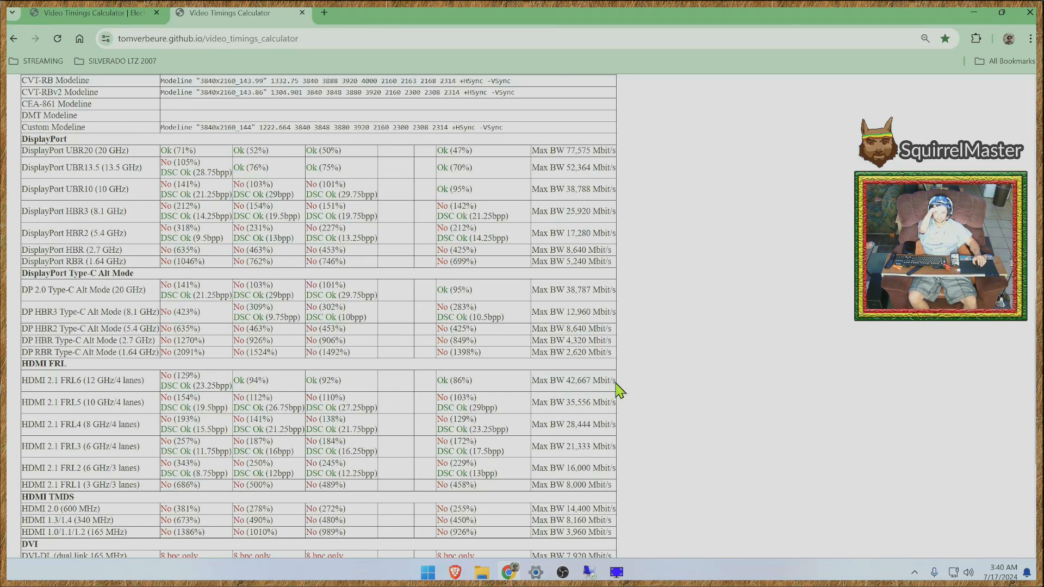
pyautogui.moveTo(614, 383); pyautogui.dragTo(534, 379)
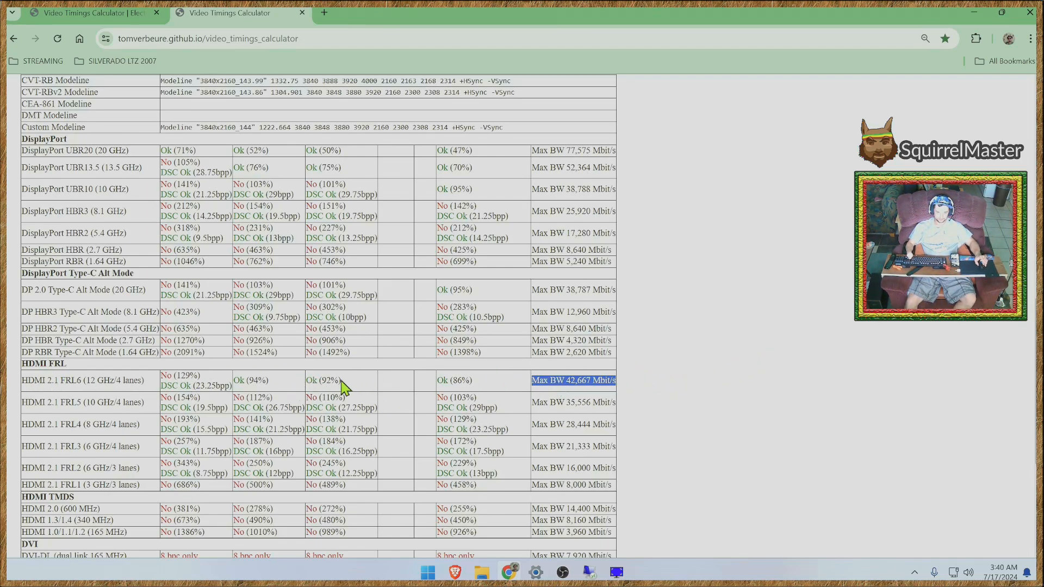
pyautogui.moveTo(339, 381); pyautogui.dragTo(303, 387)
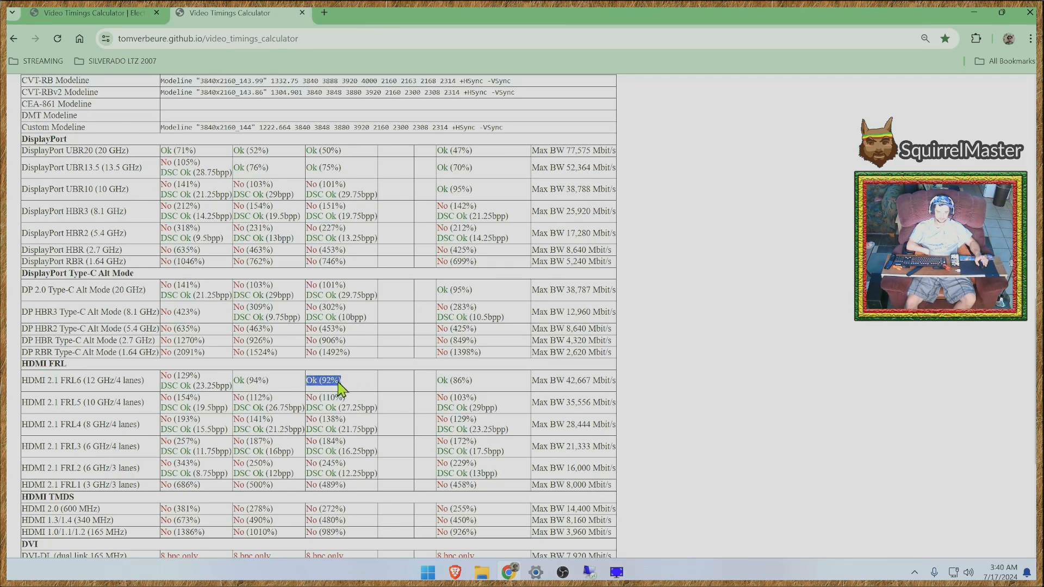
pyautogui.scroll(10, 653, 378)
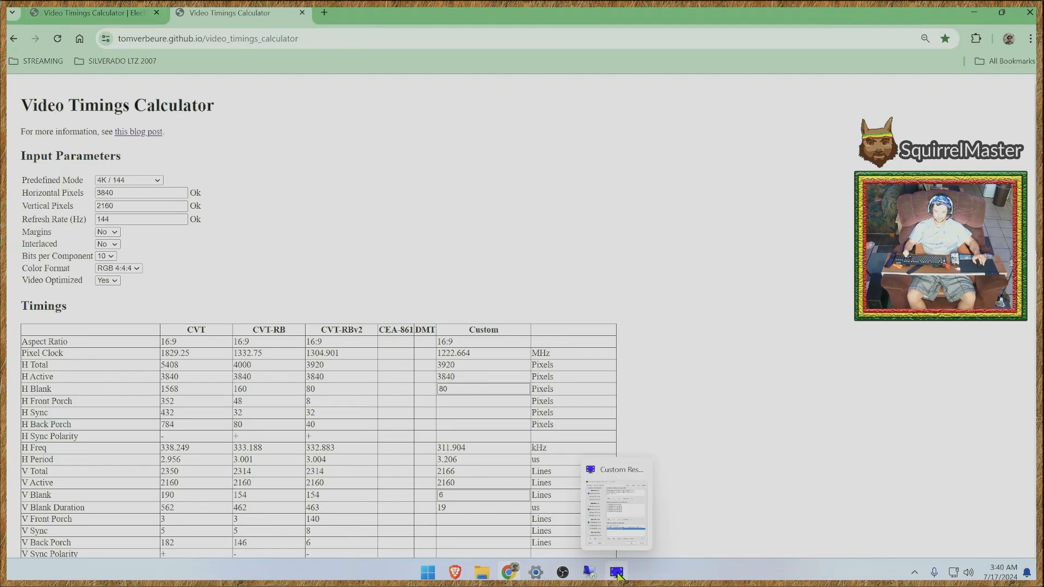
pyautogui.moveTo(592, 573)
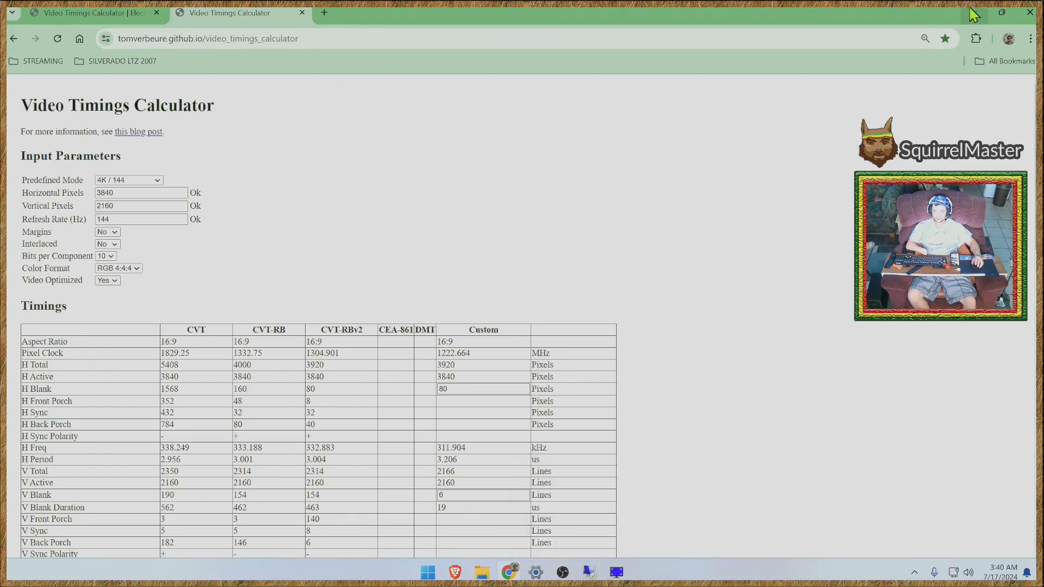
pyautogui.press('super')
pyautogui.write('ddu v18.0.7.6.exe')
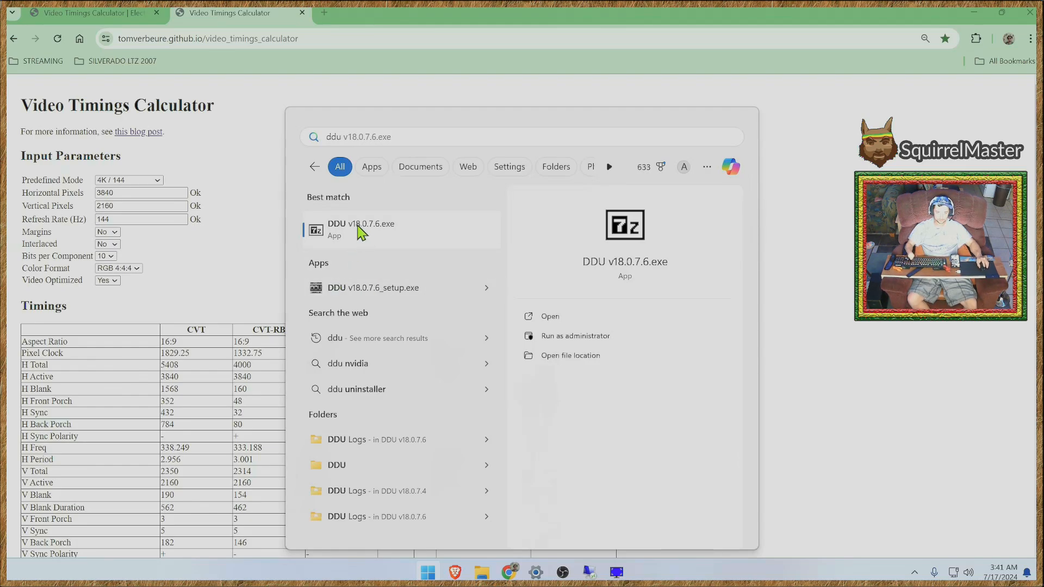
pyautogui.click(566, 342)
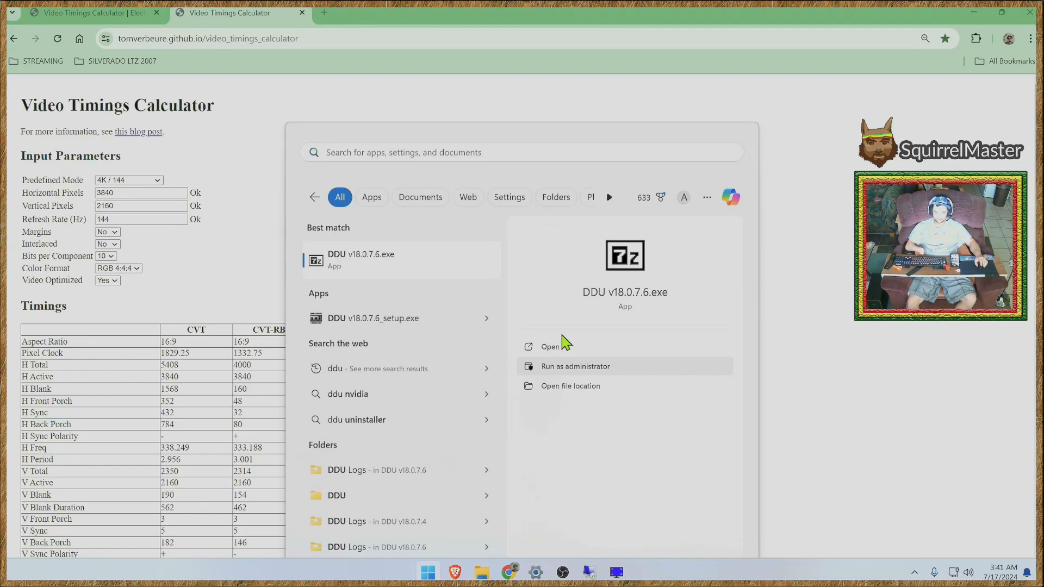
# - Minimize the open browser and File Explorer windows to reach the desktop, and cancel the 7-Zip self-extracting archive dialog
pyautogui.click(974, 12)
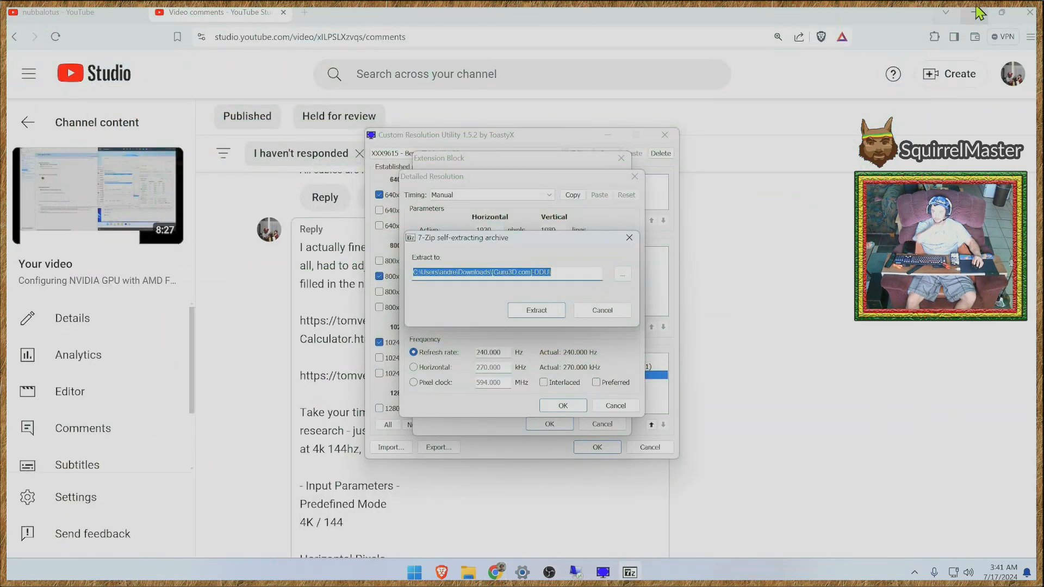
pyautogui.click(976, 8)
pyautogui.click(970, 8)
pyautogui.click(966, 8)
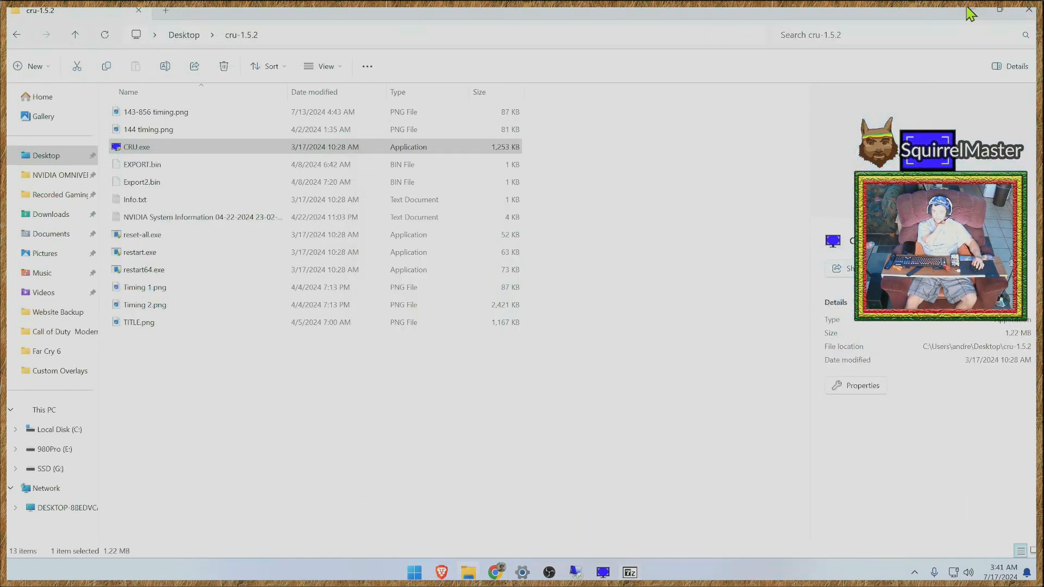
pyautogui.click(967, 8)
pyautogui.click(600, 311)
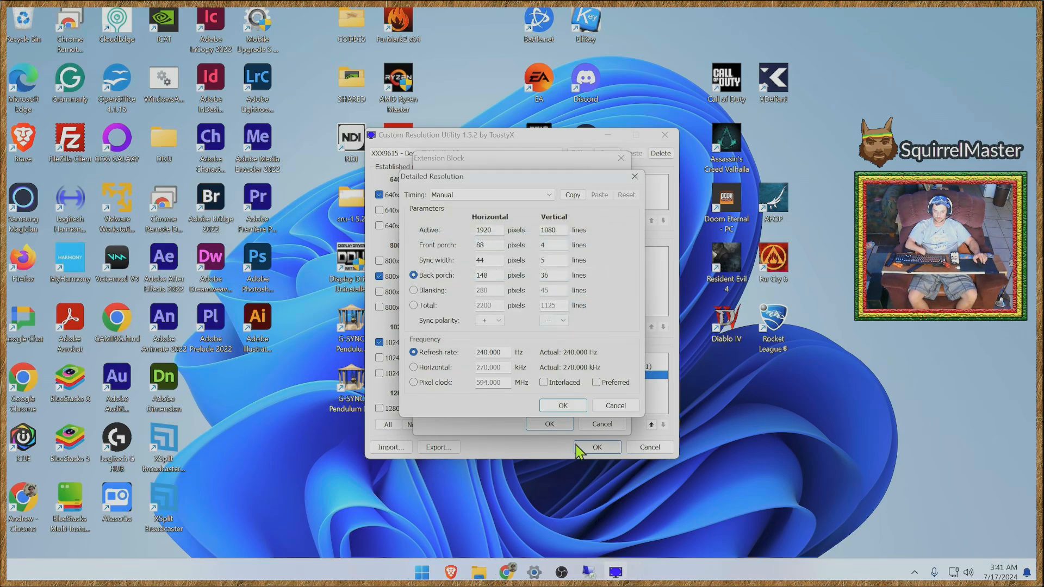
# - Cancel the open Detailed Resolution editor in CRU, then accept the detailed resolutions, the extension block and the main CRU settings
pyautogui.click(605, 406)
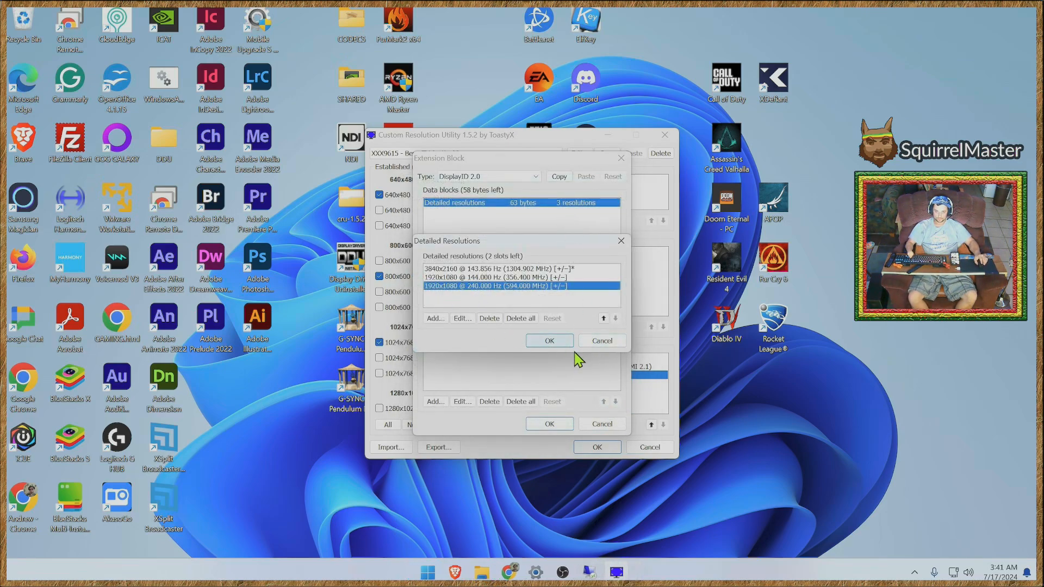
pyautogui.click(550, 342)
pyautogui.click(555, 425)
pyautogui.click(597, 447)
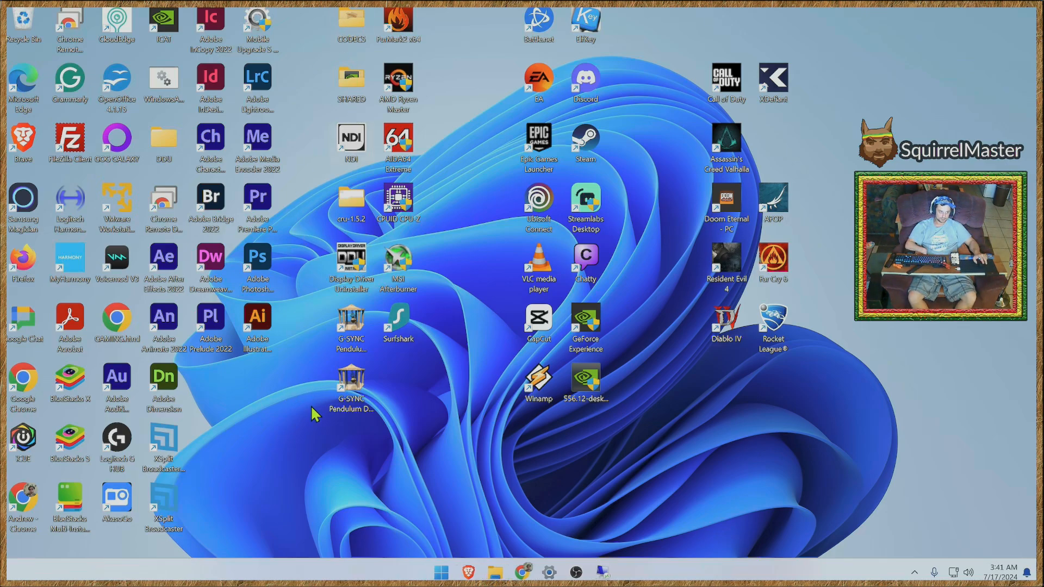
# - Launch Display Driver Uninstaller.exe from the DDU v18.0.7.6 folder inside the desktop's DDU folder and dismiss its version notice
pyautogui.doubleClick(161, 137)
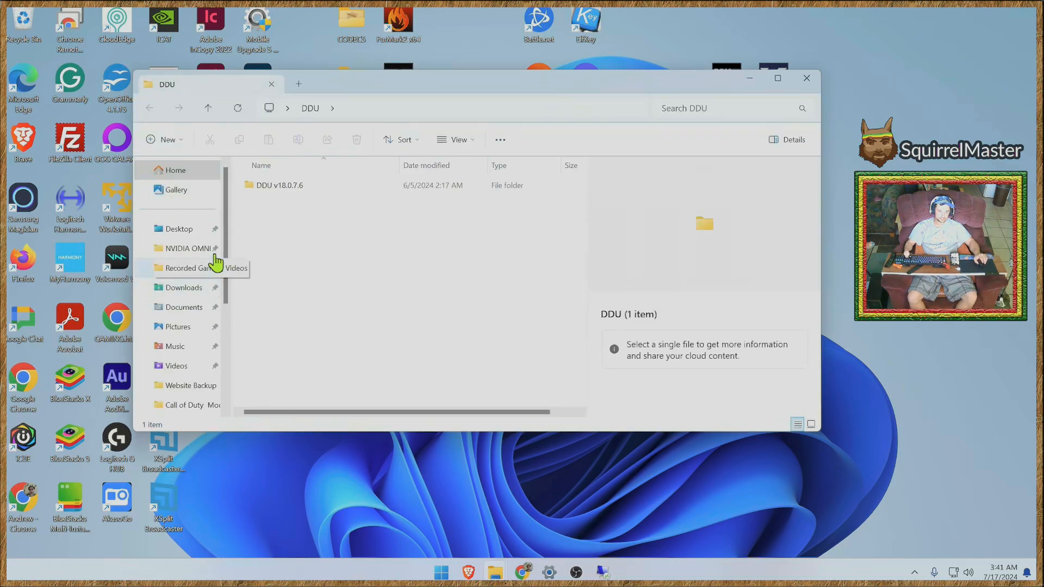
pyautogui.doubleClick(247, 186)
pyautogui.click(287, 221)
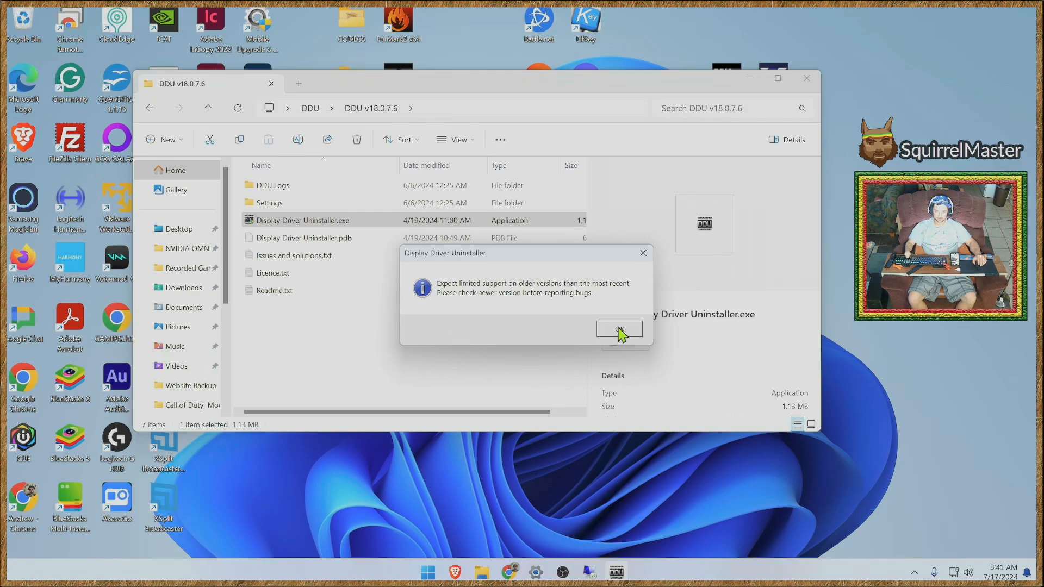
pyautogui.click(619, 330)
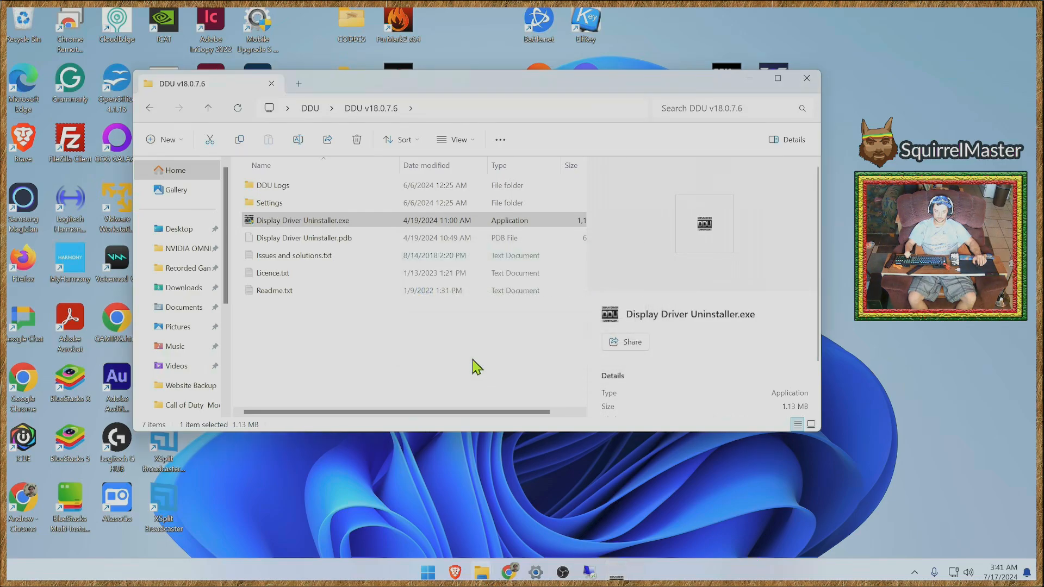
# - Decline the DDU website update offer, dismiss the older-version support notice, and move the Safe Mode notice clear of the log
pyautogui.click(543, 328)
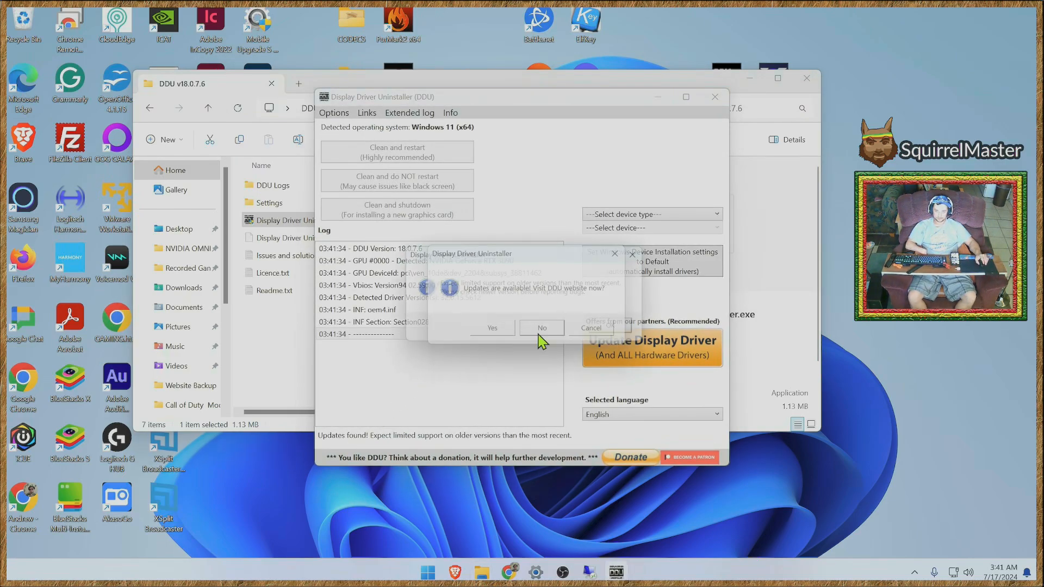
pyautogui.click(610, 332)
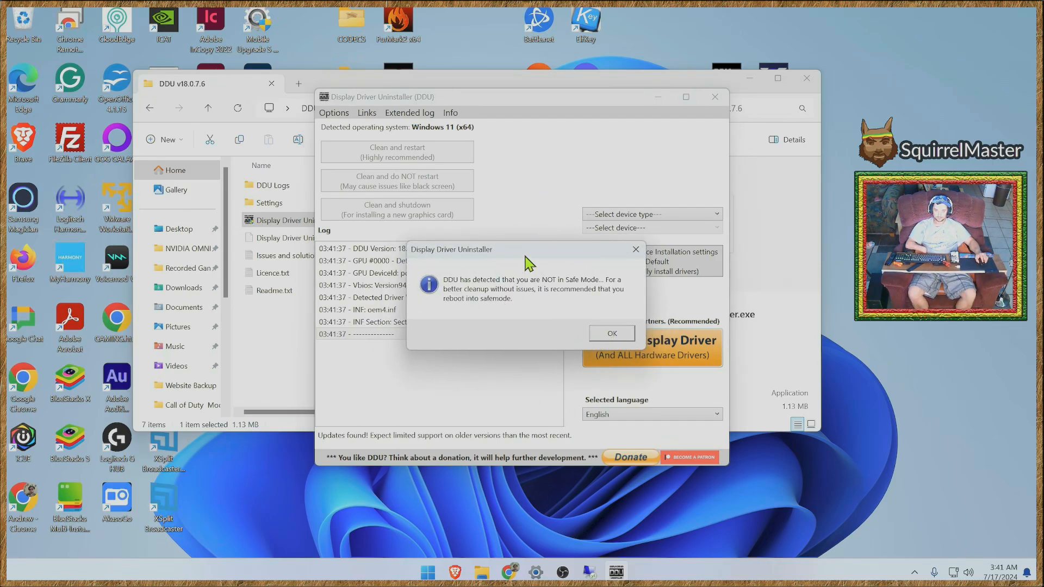
pyautogui.moveTo(527, 256); pyautogui.dragTo(446, 370)
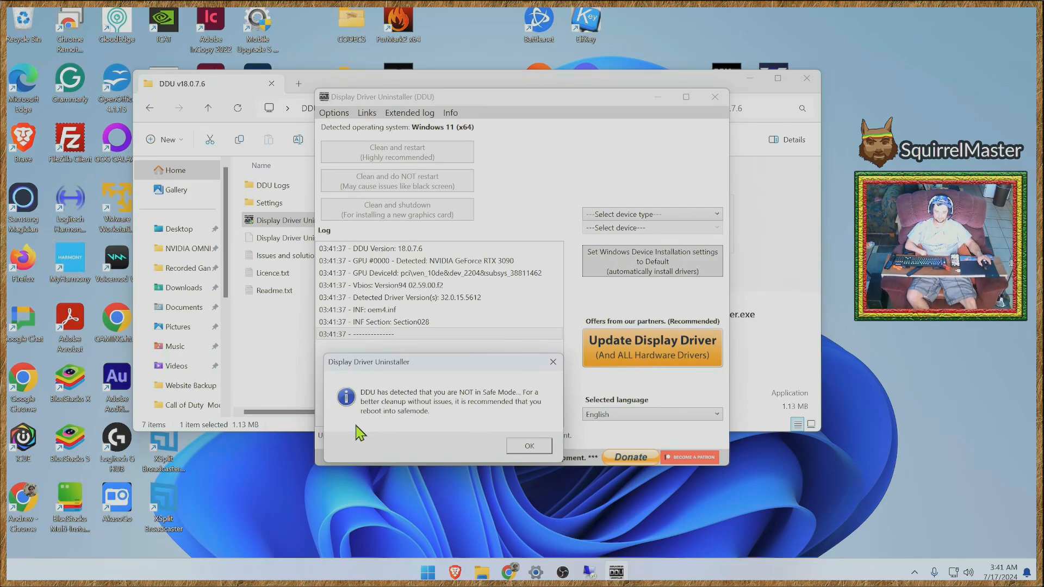
# - Search Windows settings for "safe mode", view the advanced startup recovery options, and minimize the Settings window
pyautogui.click(427, 572)
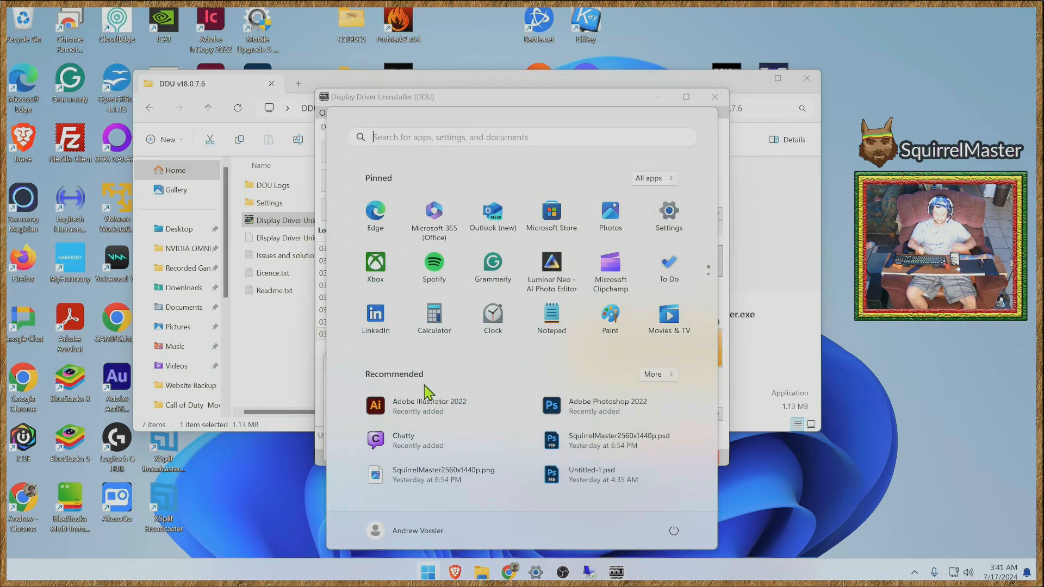
pyautogui.write('safe mode')
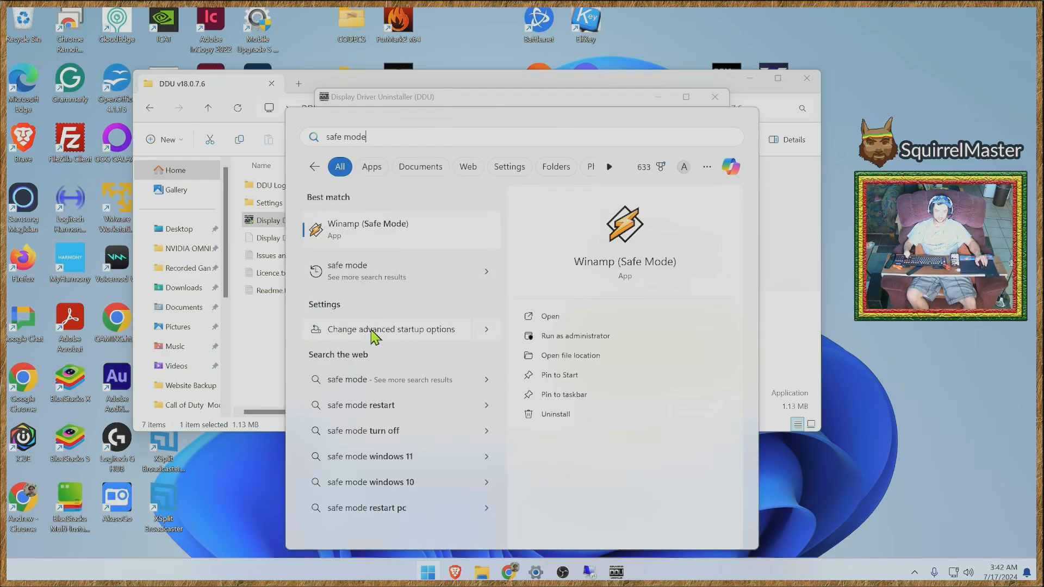
pyautogui.click(510, 167)
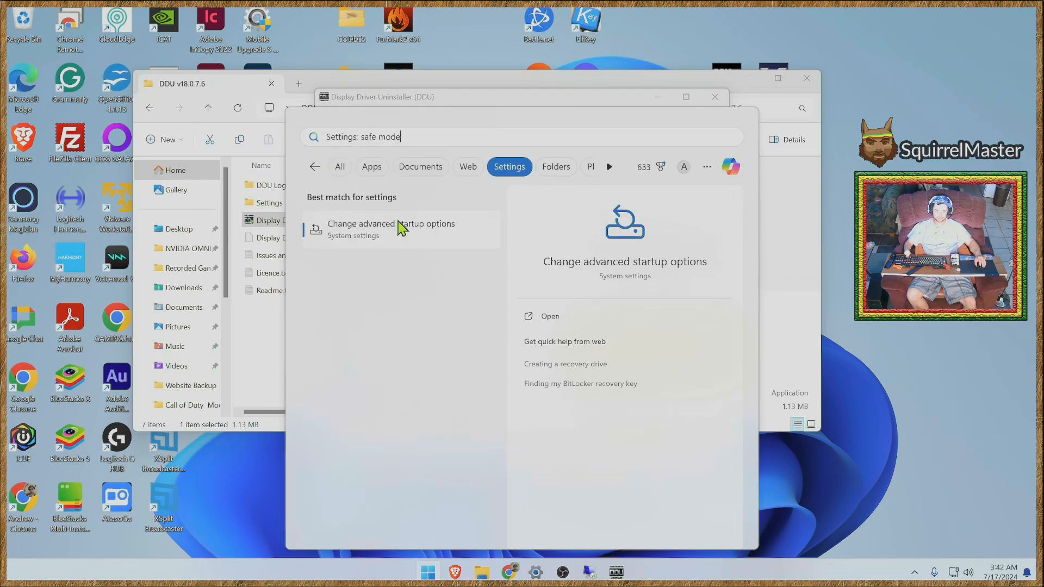
pyautogui.click(356, 234)
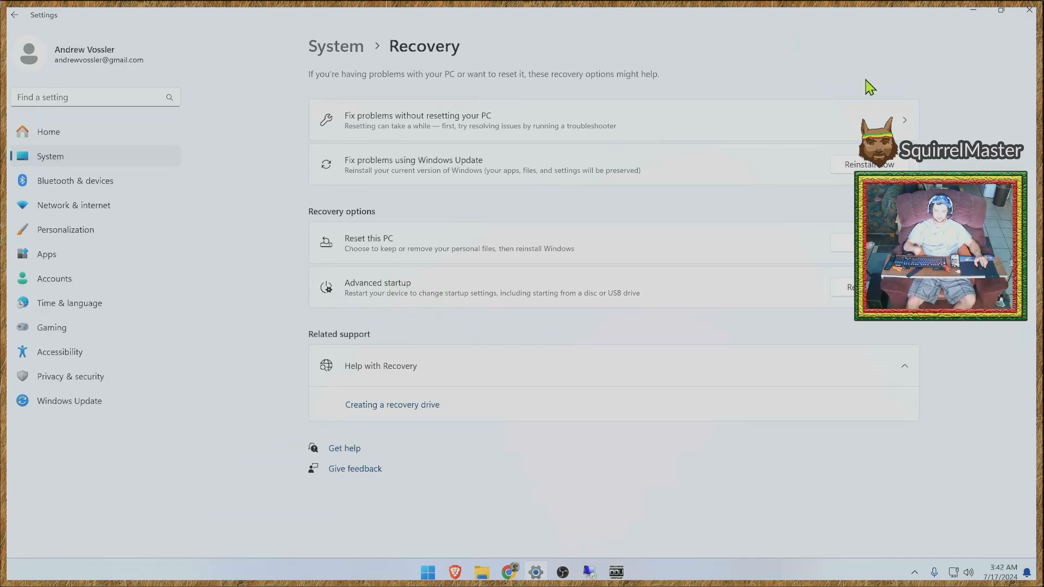
pyautogui.click(971, 12)
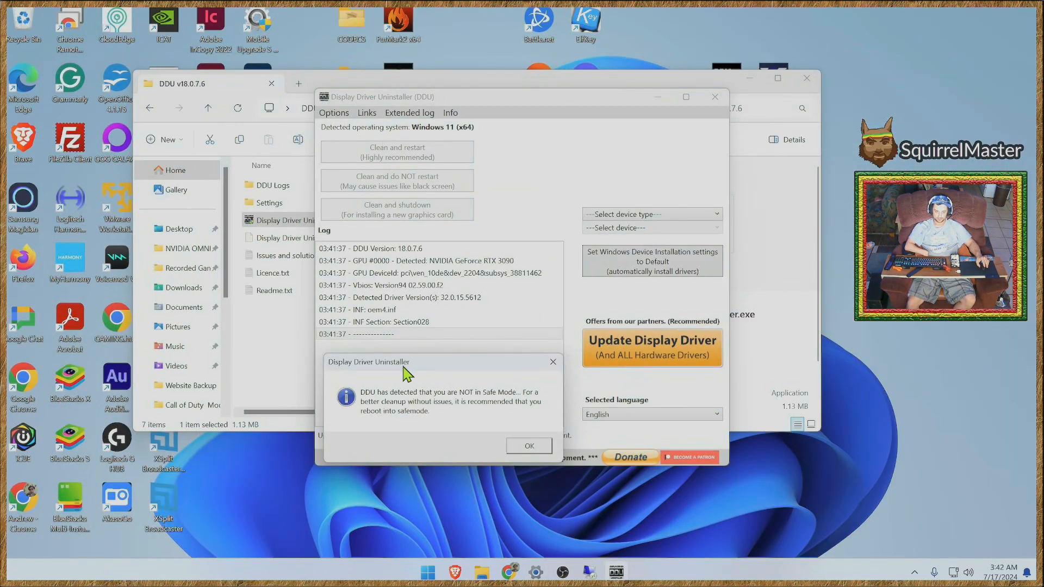
pyautogui.click(511, 450)
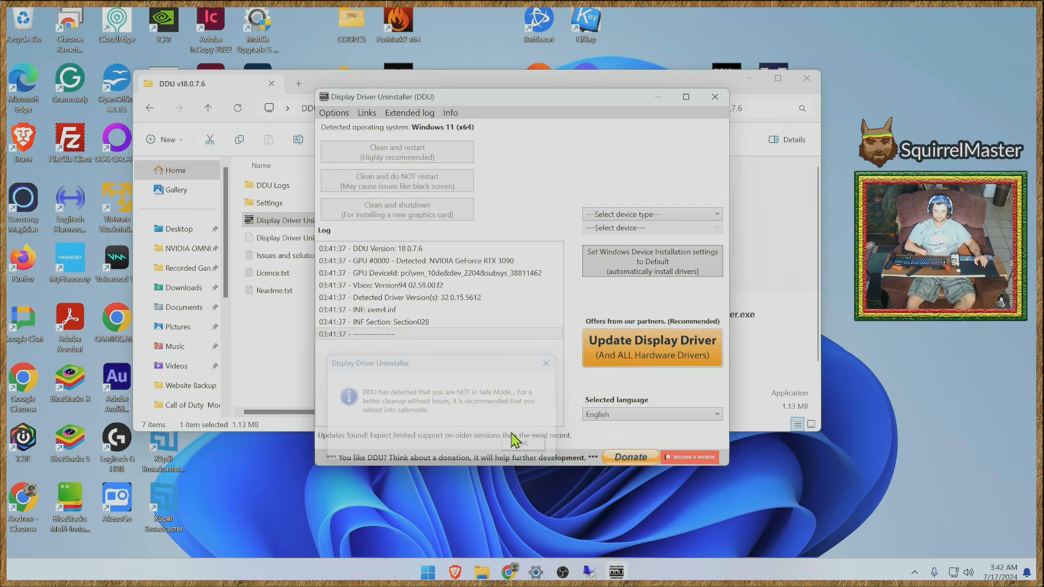
pyautogui.click(635, 216)
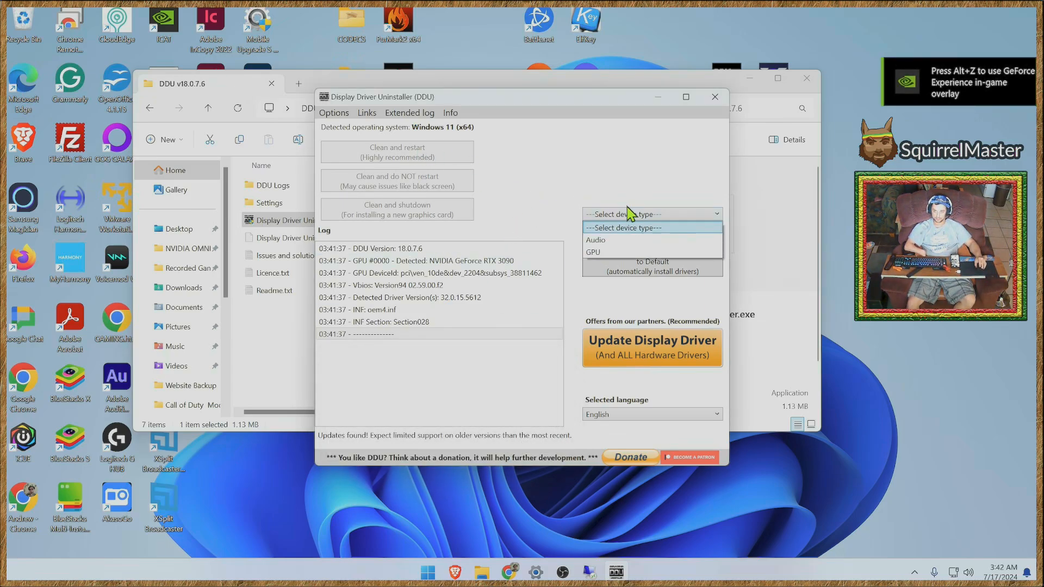
pyautogui.click(593, 254)
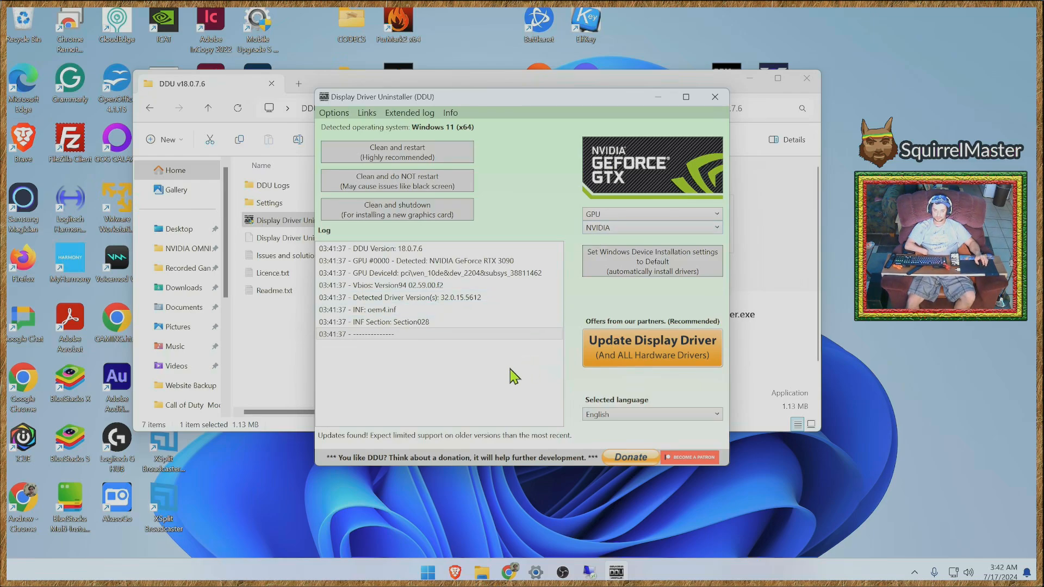
# - Review the DDU options, especially the one preventing driver downloads from Windows Update, and close them
pyautogui.click(333, 112)
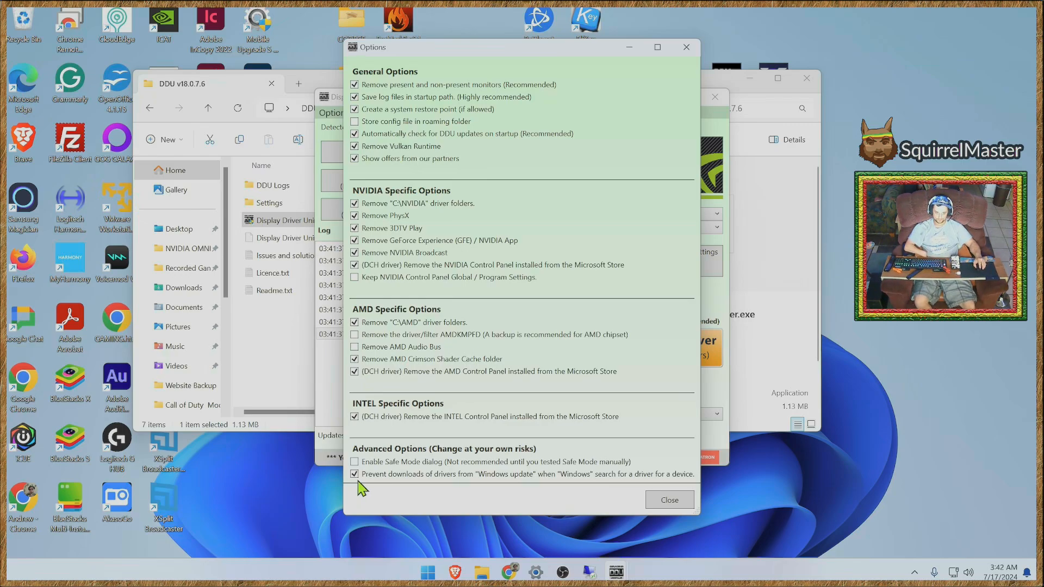
pyautogui.moveTo(522, 483)
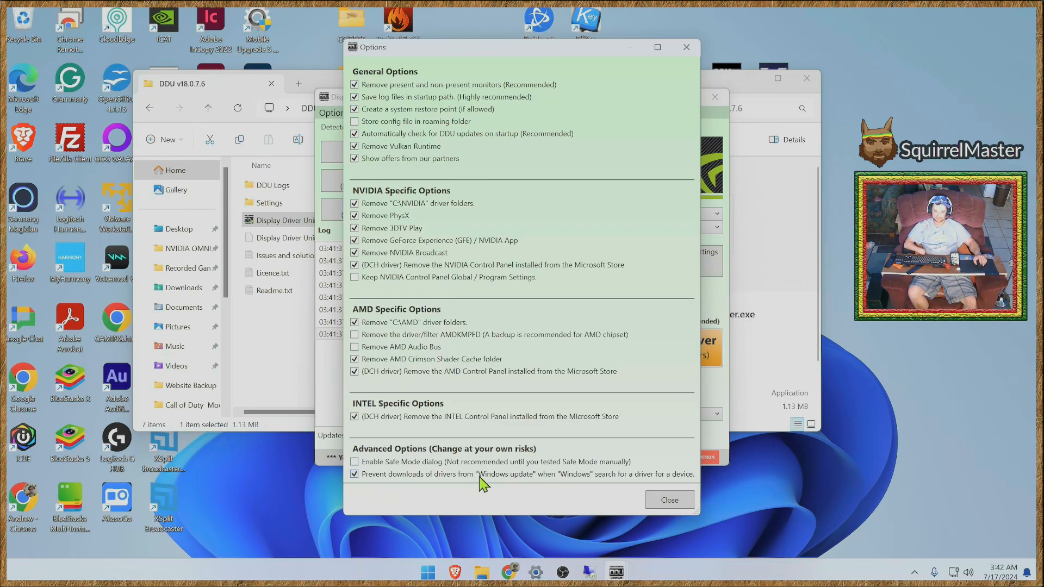
pyautogui.moveTo(356, 481)
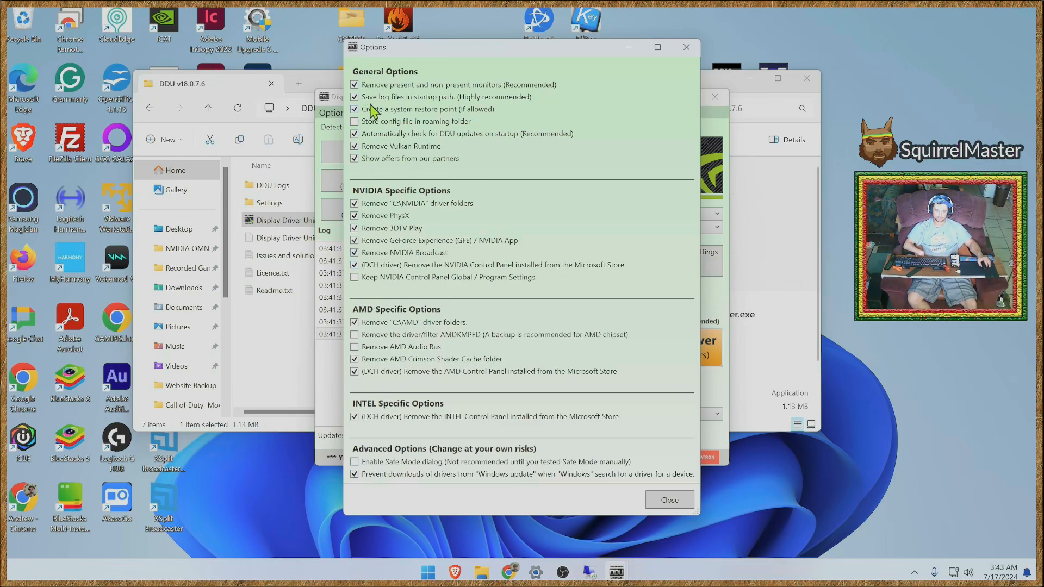
pyautogui.click(669, 500)
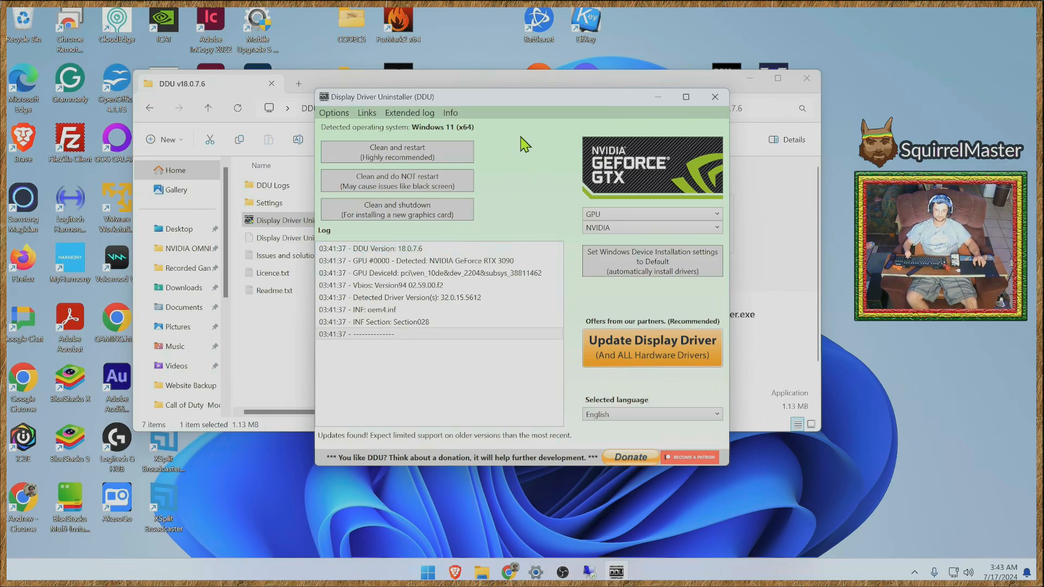
# - Move the Display Driver Uninstaller window aside, close the program, and deselect its executable in the DDU v18.0.7.6 folder
pyautogui.moveTo(504, 104); pyautogui.dragTo(728, 70)
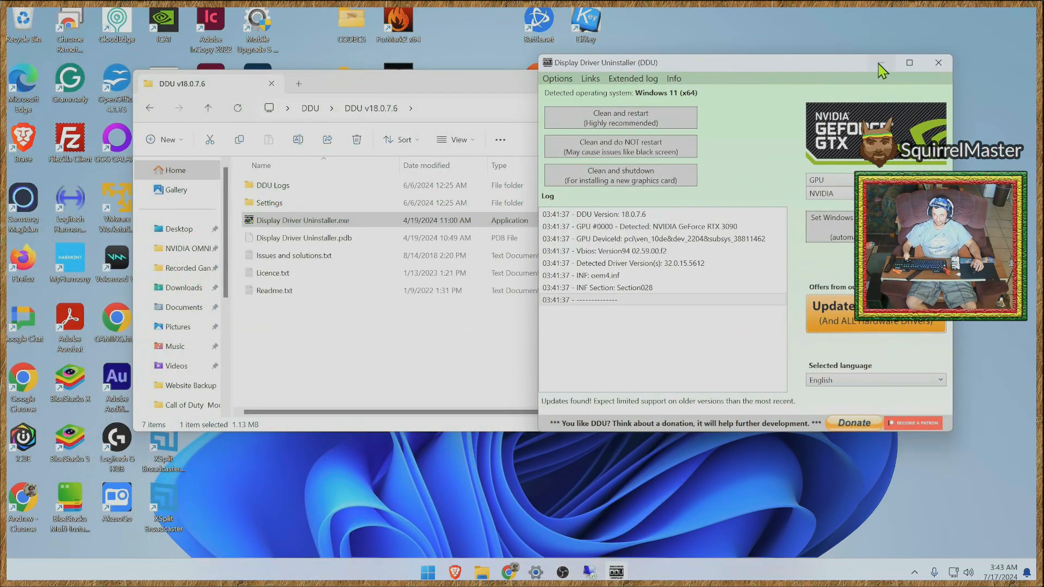
pyautogui.click(939, 67)
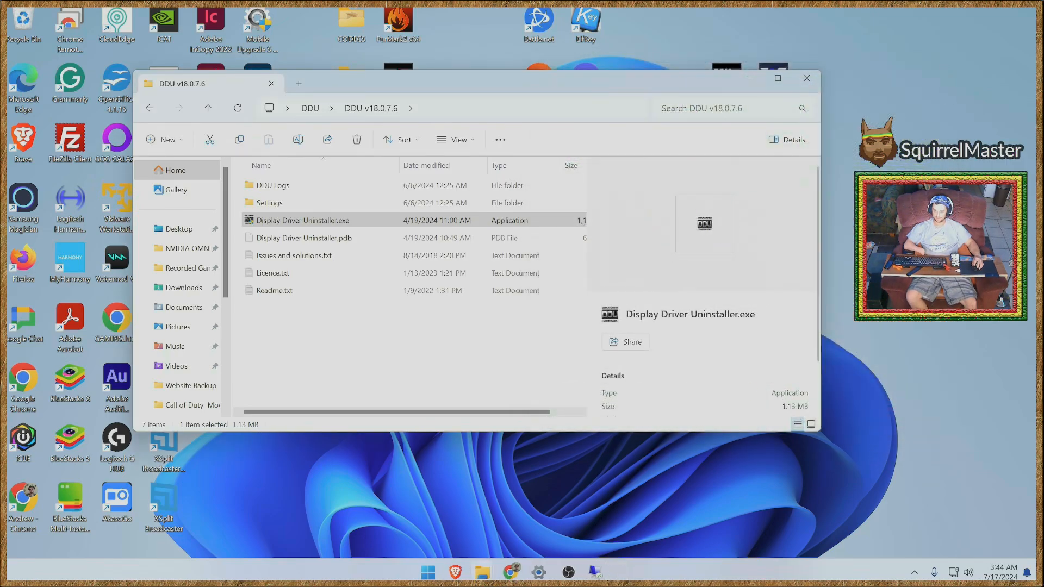
pyautogui.click(298, 364)
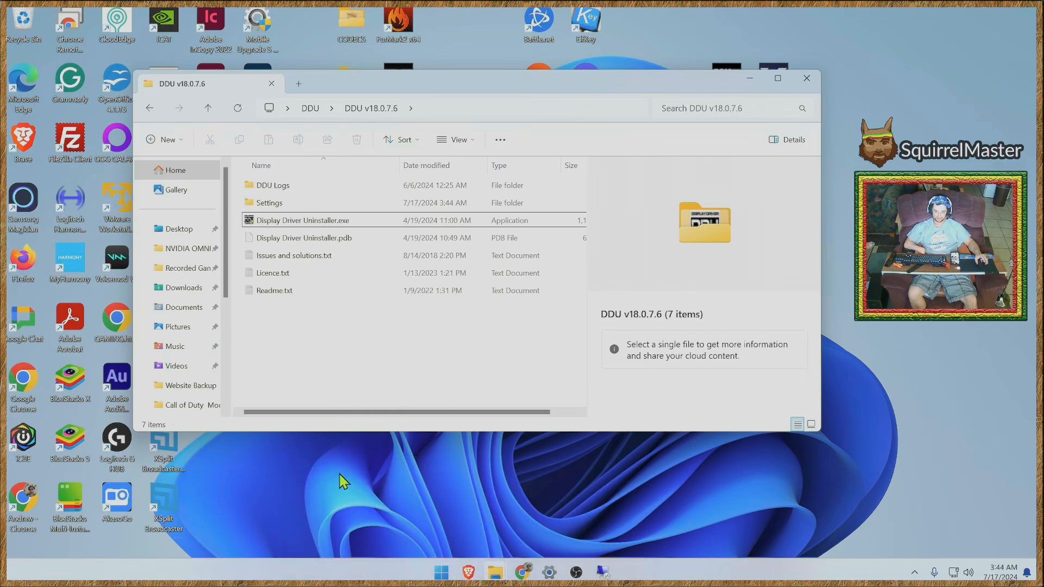
# - Switch to the Video Timings Calculator in Chrome and review the CVT-RBv2 timings down to the bandwidth rows
pyautogui.moveTo(525, 569)
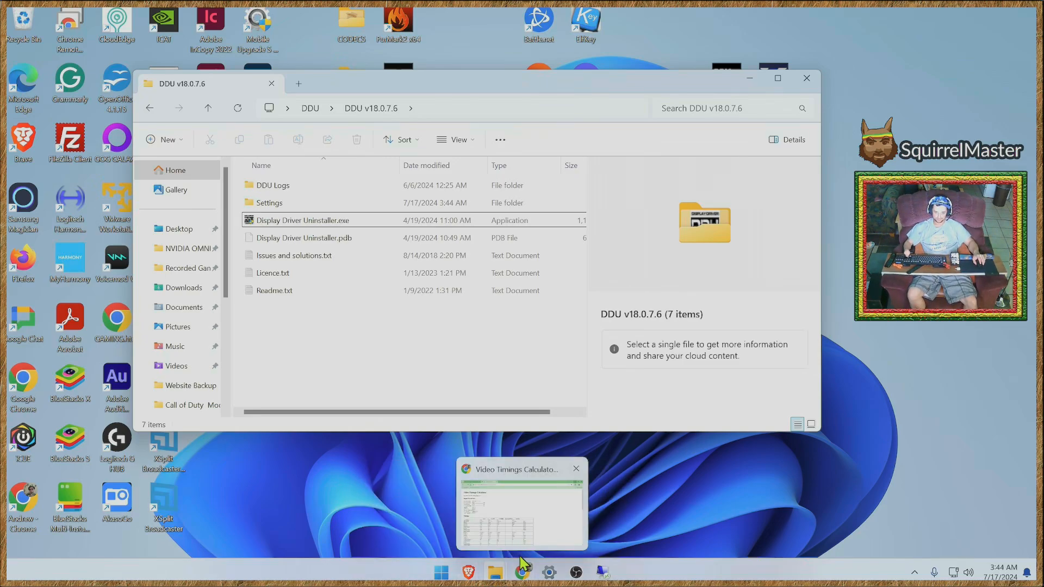
pyautogui.click(525, 522)
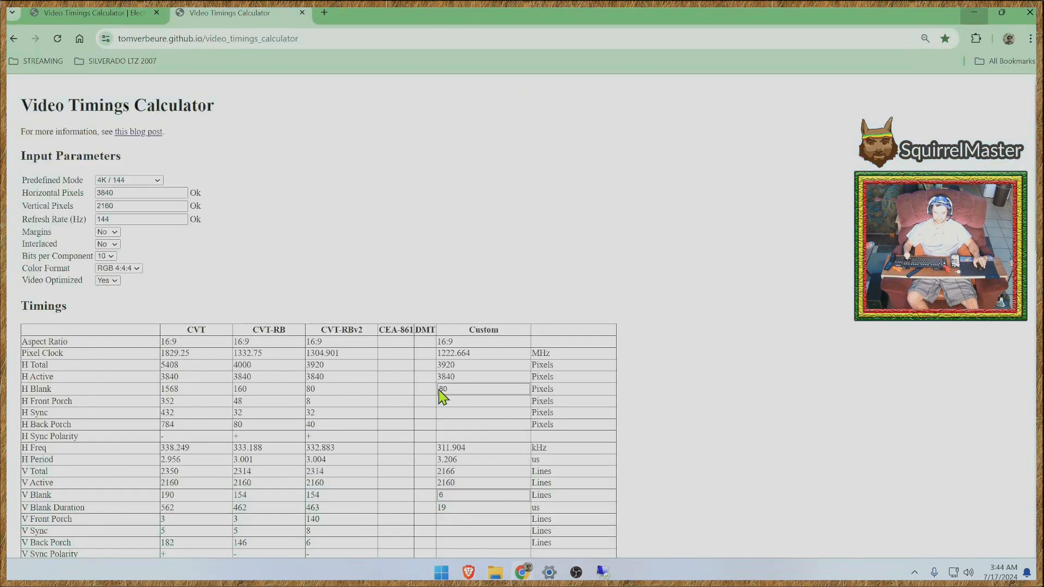
pyautogui.scroll(-2, 772, 445)
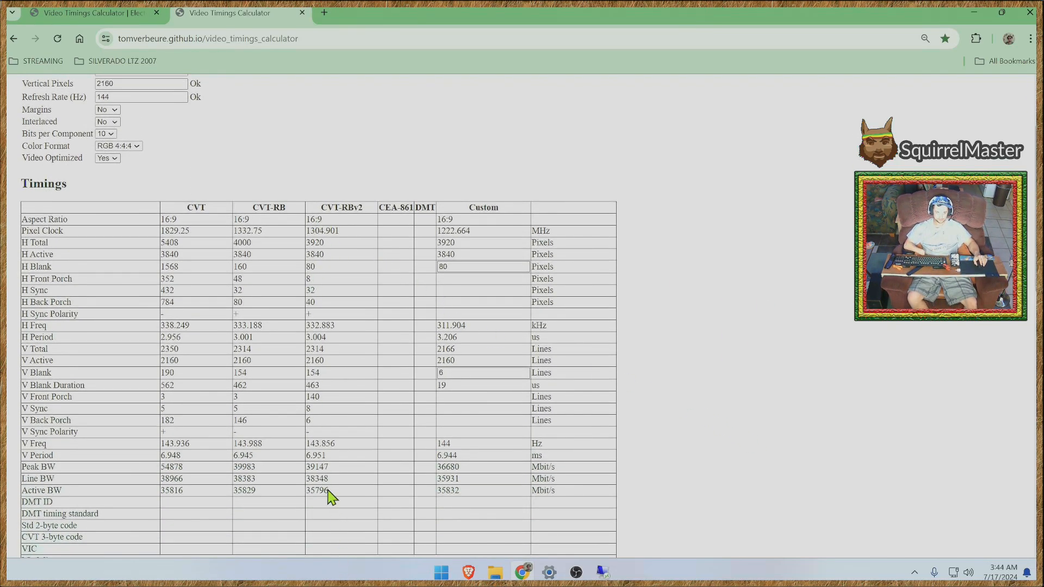
pyautogui.moveTo(328, 492); pyautogui.dragTo(855, 275)
pyautogui.click(897, 359)
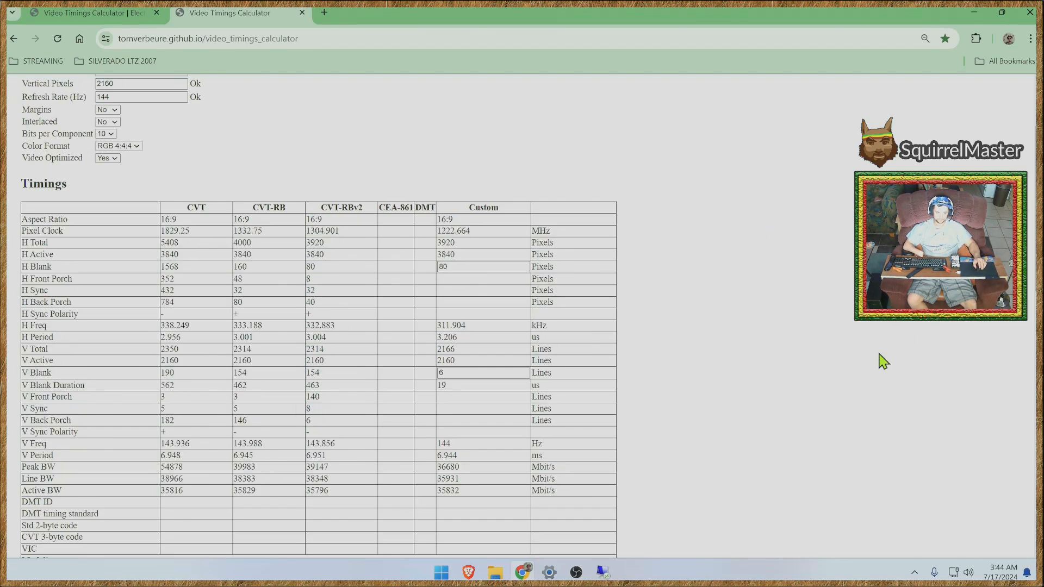
pyautogui.scroll(2, 660, 359)
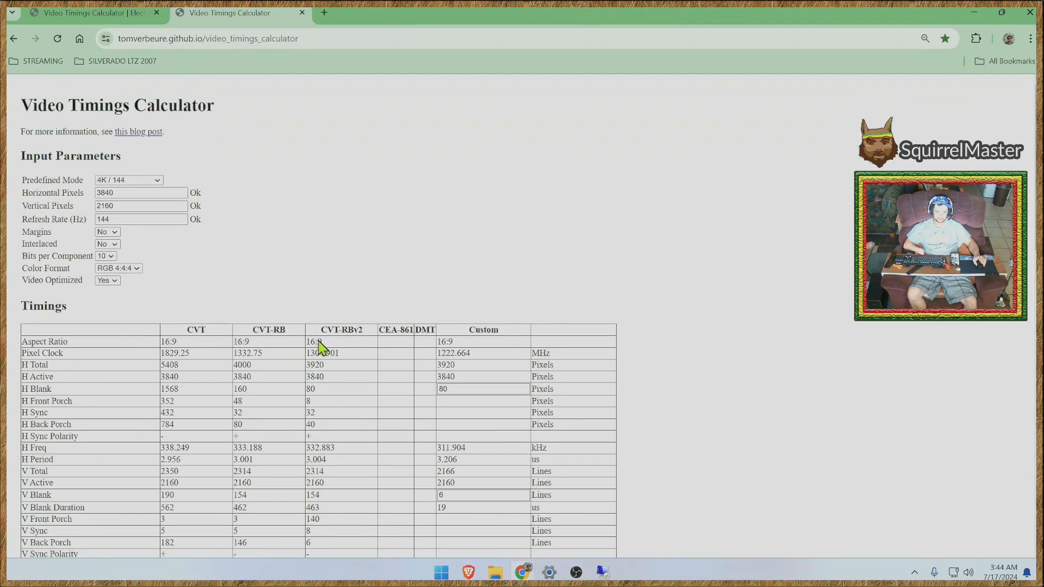
# - Examine the CVT-RBv2 pixel clock and the blanking and porch values beneath it in the timings table
pyautogui.tripleClick(337, 356)
pyautogui.click(309, 357)
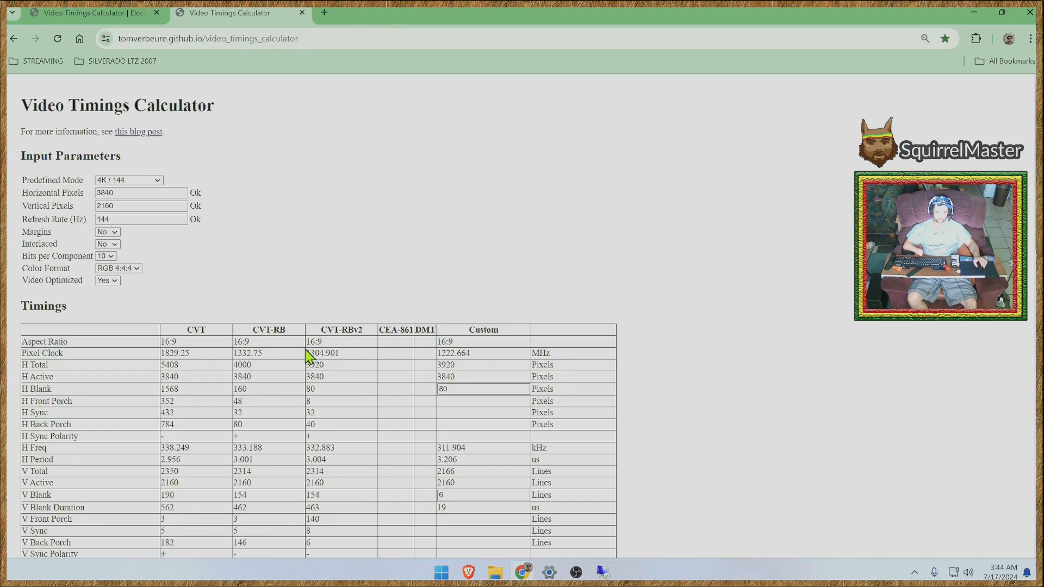
pyautogui.moveTo(309, 341); pyautogui.dragTo(325, 368)
pyautogui.click(326, 278)
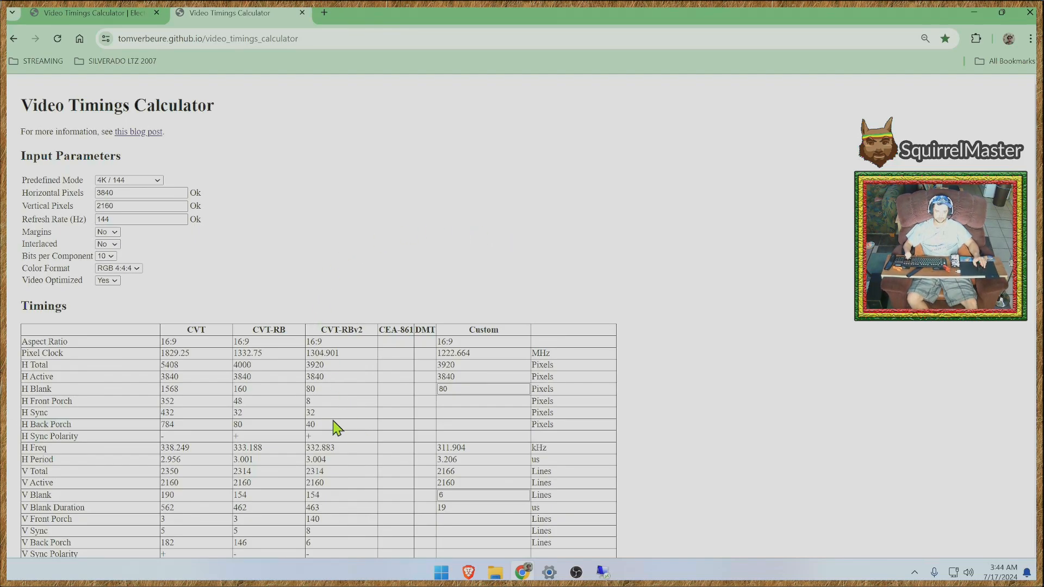
pyautogui.scroll(-1, 702, 452)
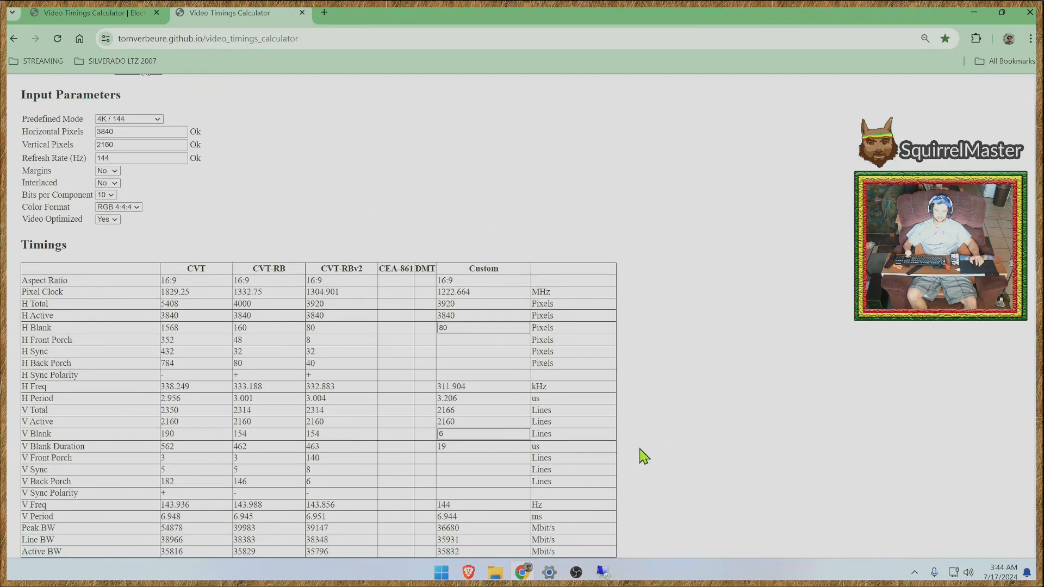
pyautogui.moveTo(316, 292)
pyautogui.mouseDown()
pyautogui.moveTo(349, 293)
pyautogui.moveTo(326, 292)
pyautogui.mouseUp()
pyautogui.click(310, 294)
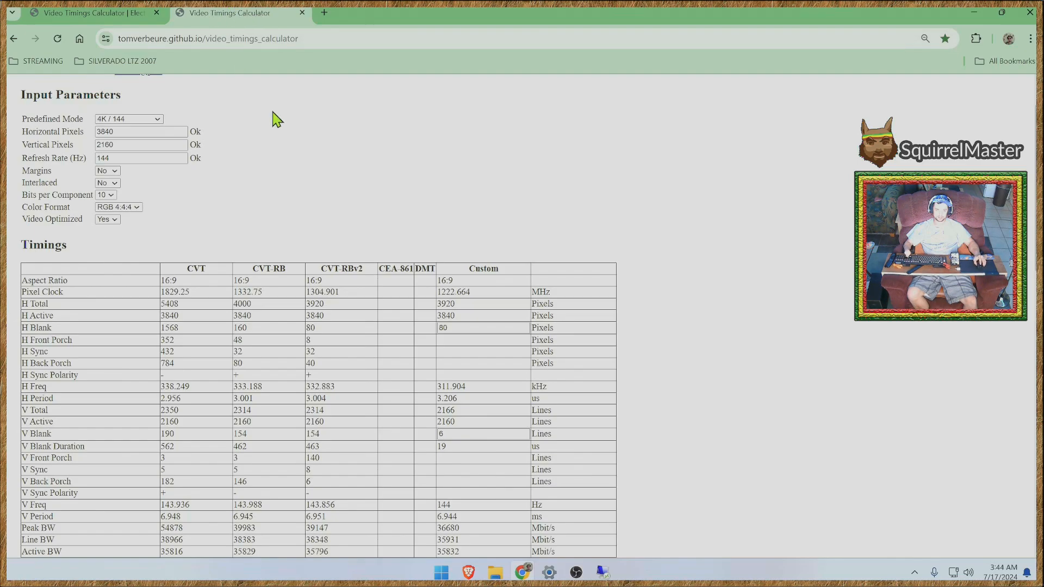
# - Glance at the calculator's blog post, then examine the calculator's modelines, DisplayPort and HDMI support rows, and closing notes
pyautogui.click(90, 12)
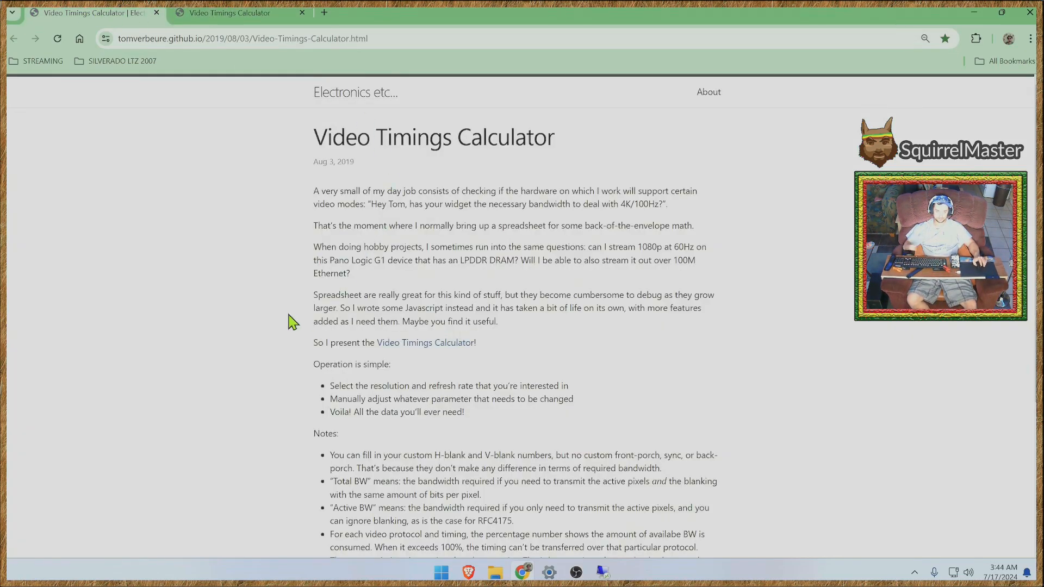
pyautogui.click(236, 16)
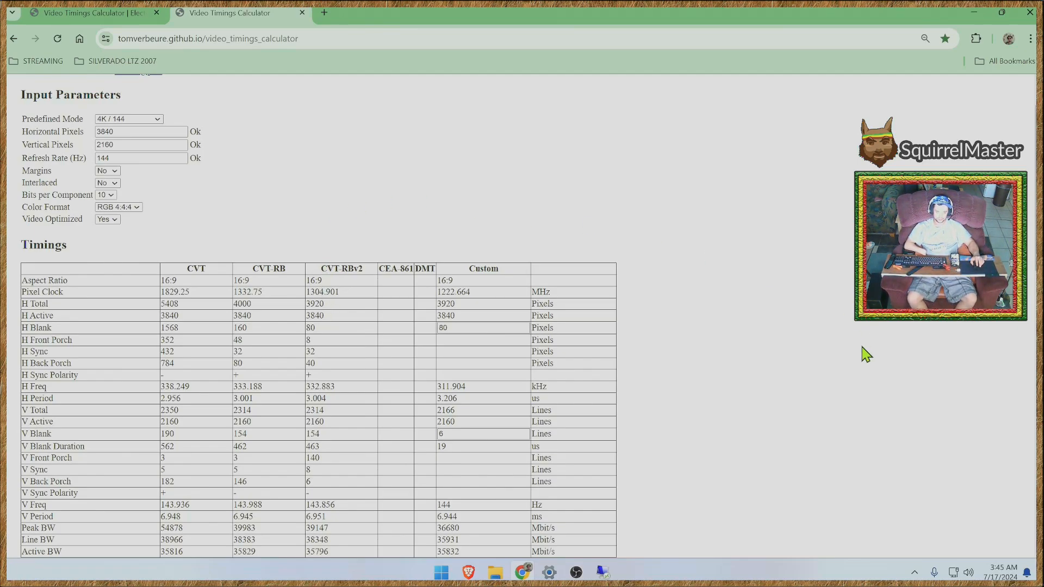
pyautogui.scroll(-1, 865, 355)
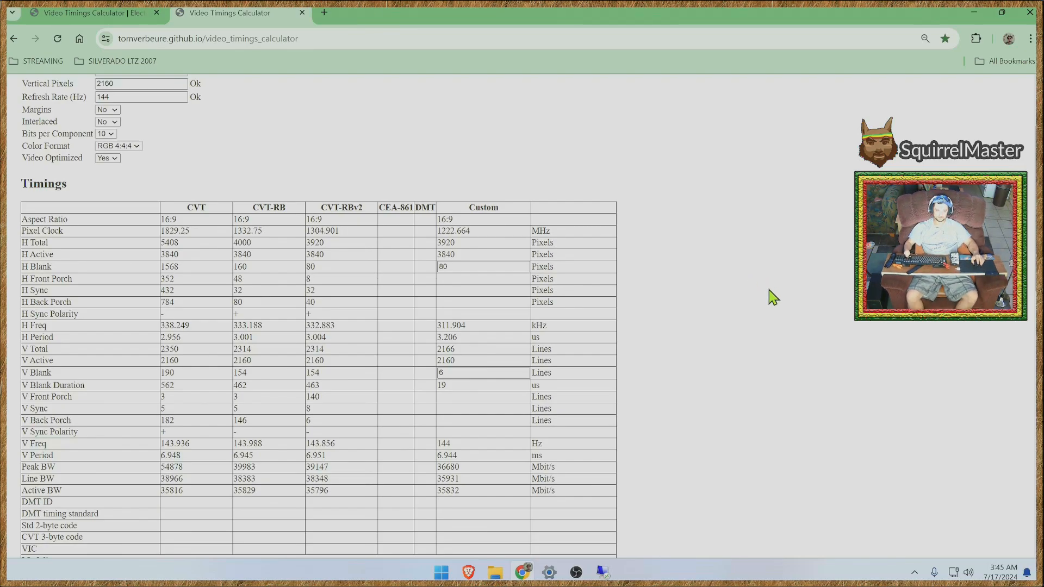
pyautogui.scroll(1, 771, 294)
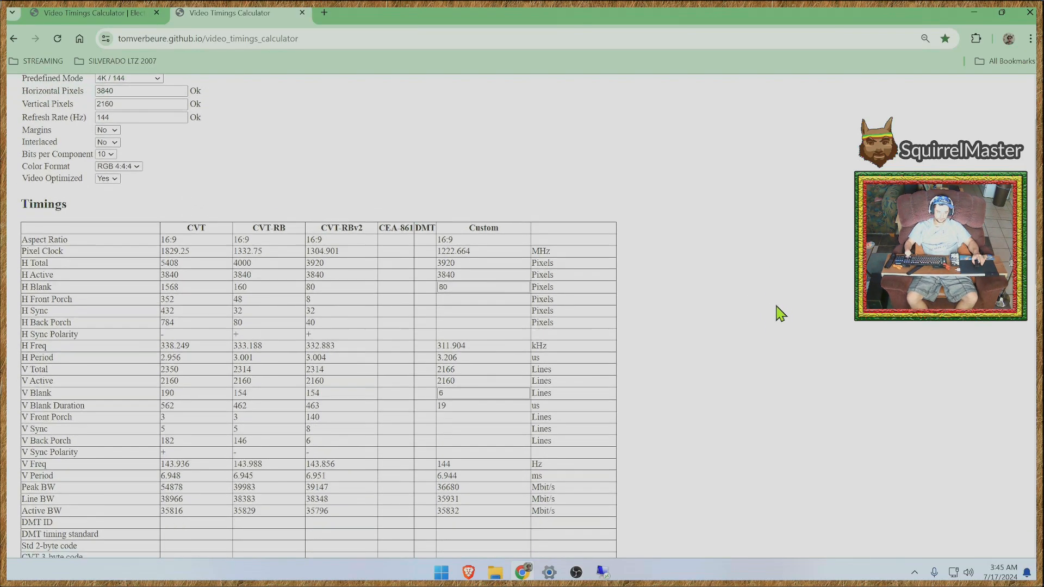
pyautogui.scroll(-2, 774, 310)
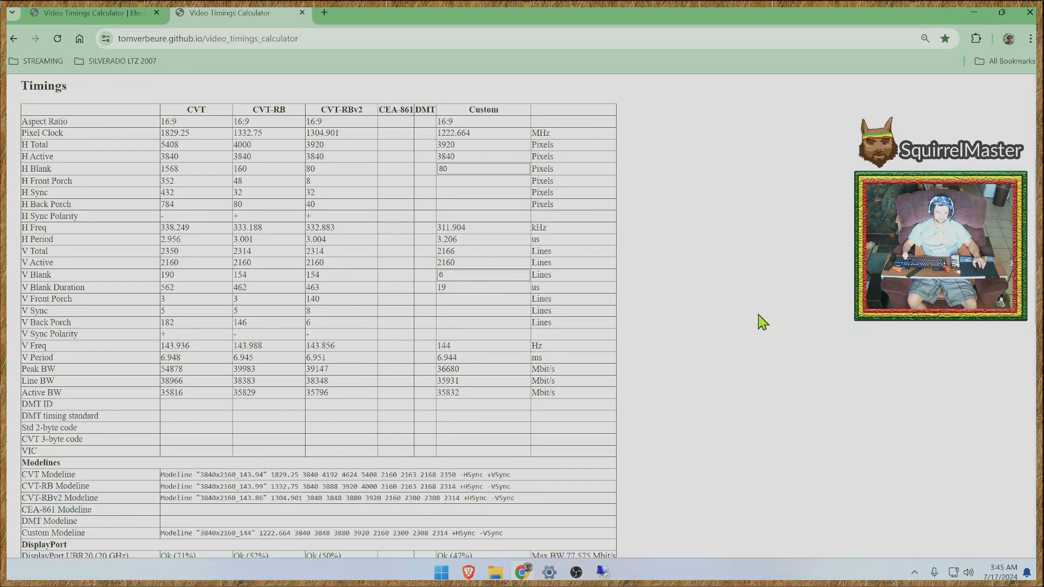
pyautogui.scroll(1, 758, 319)
pyautogui.scroll(-2, 756, 320)
pyautogui.scroll(-4, 753, 324)
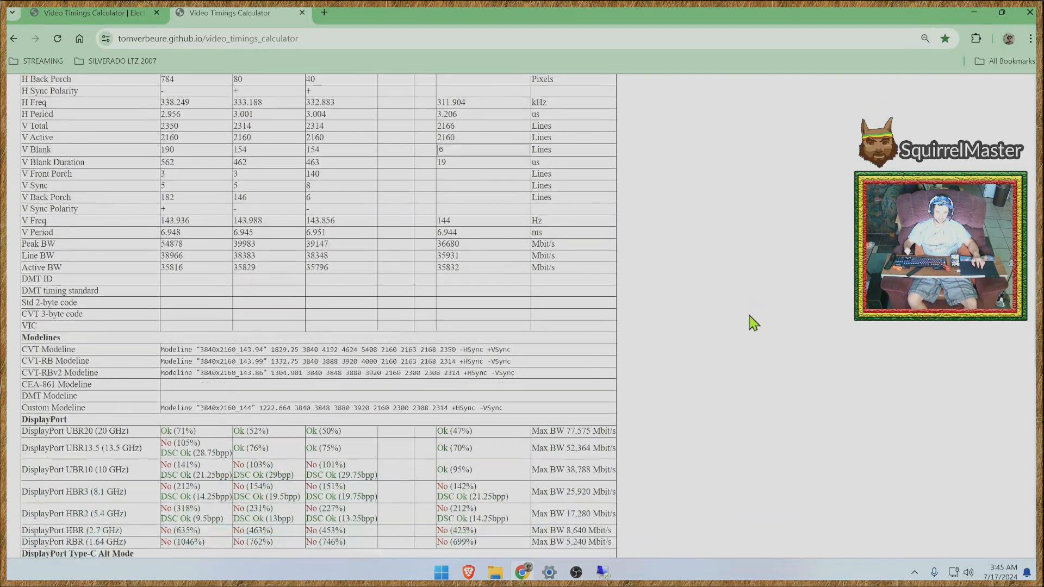
pyautogui.scroll(-3, 752, 325)
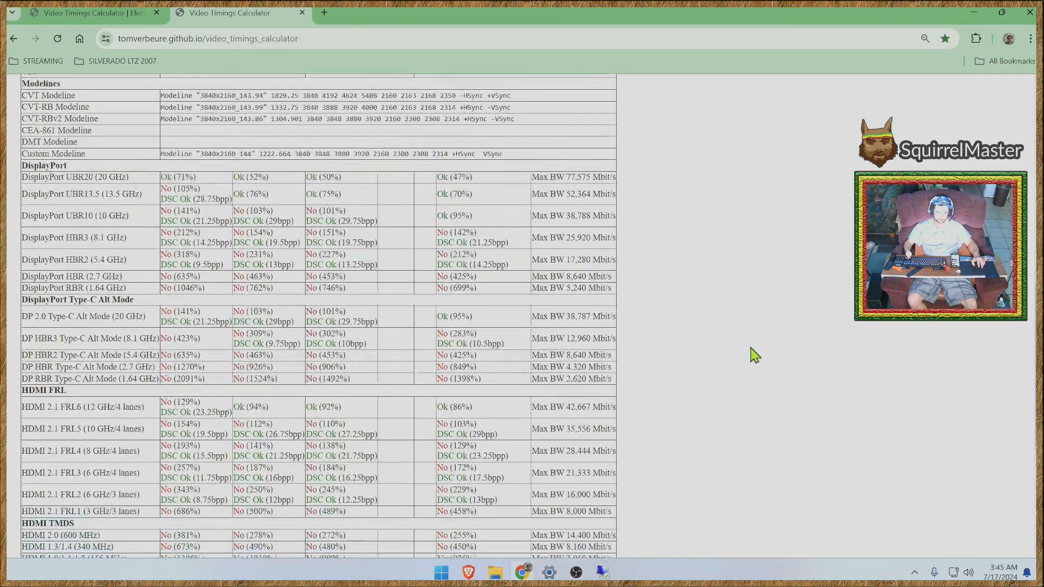
pyautogui.scroll(-1, 740, 356)
pyautogui.scroll(-5, 736, 359)
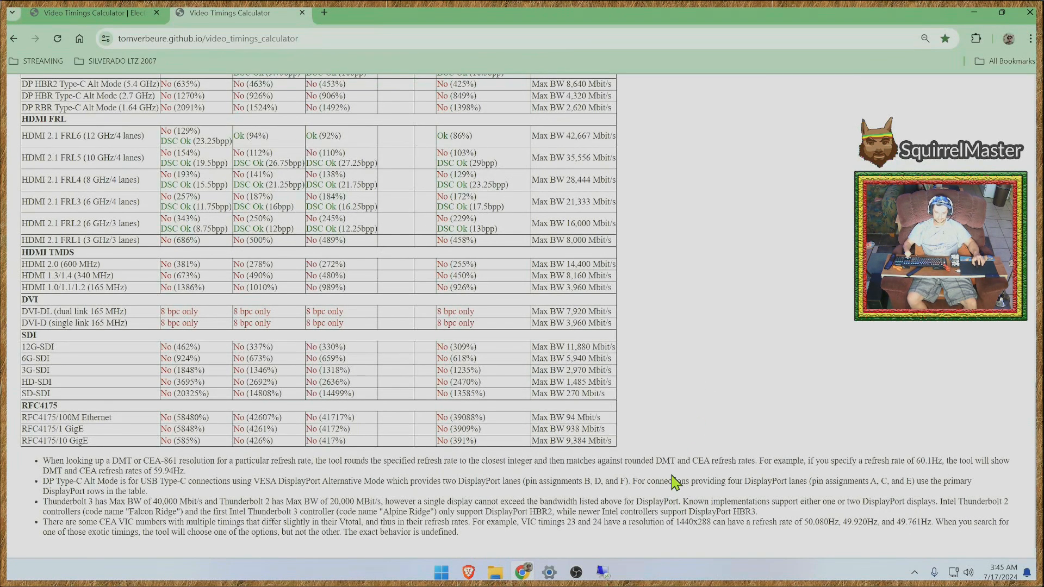
# - Set the calculator's predefined mode to 8K / 144
pyautogui.scroll(20, 666, 479)
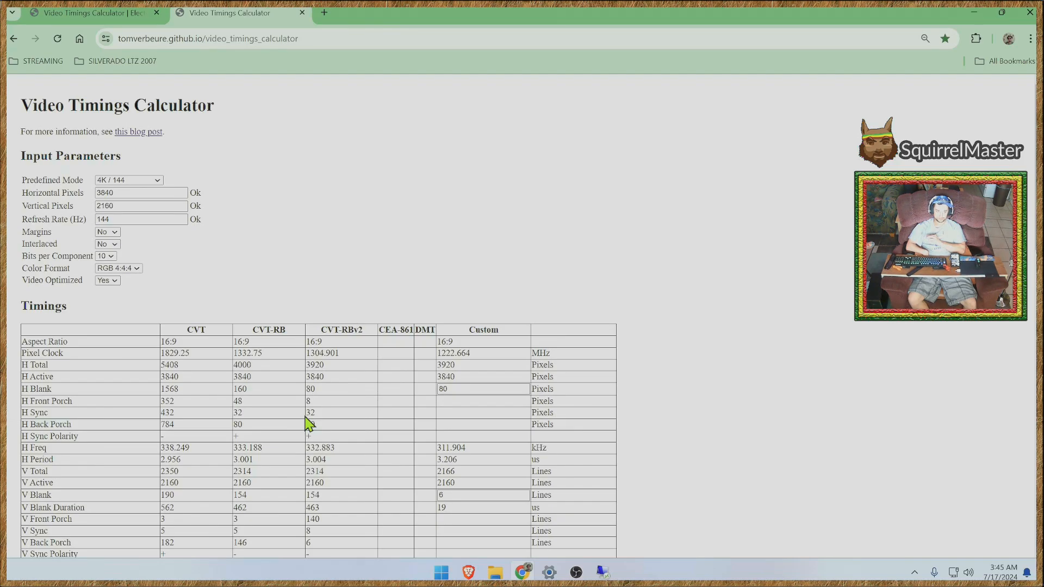
pyautogui.click(158, 181)
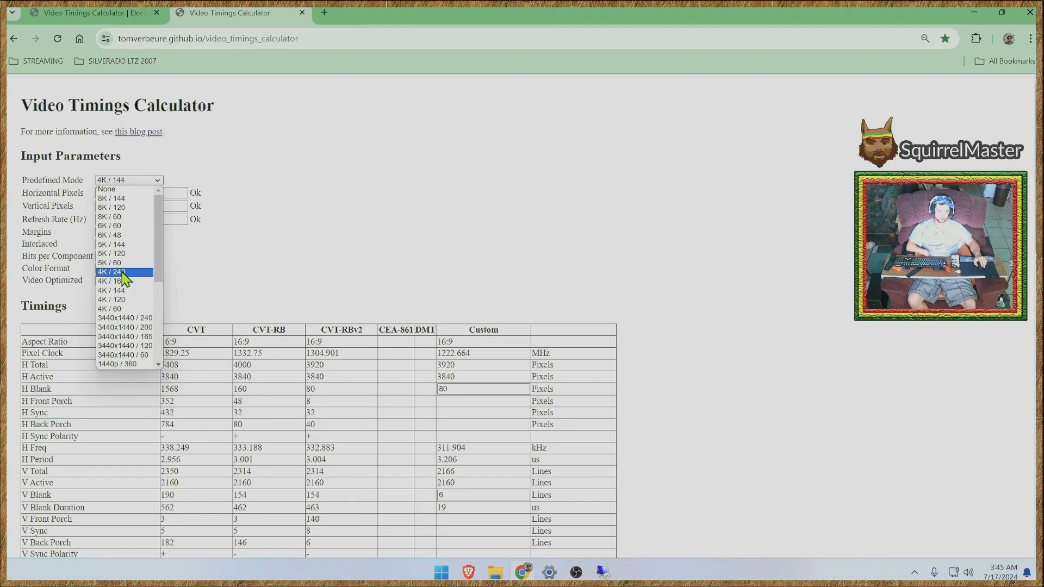
pyautogui.click(129, 205)
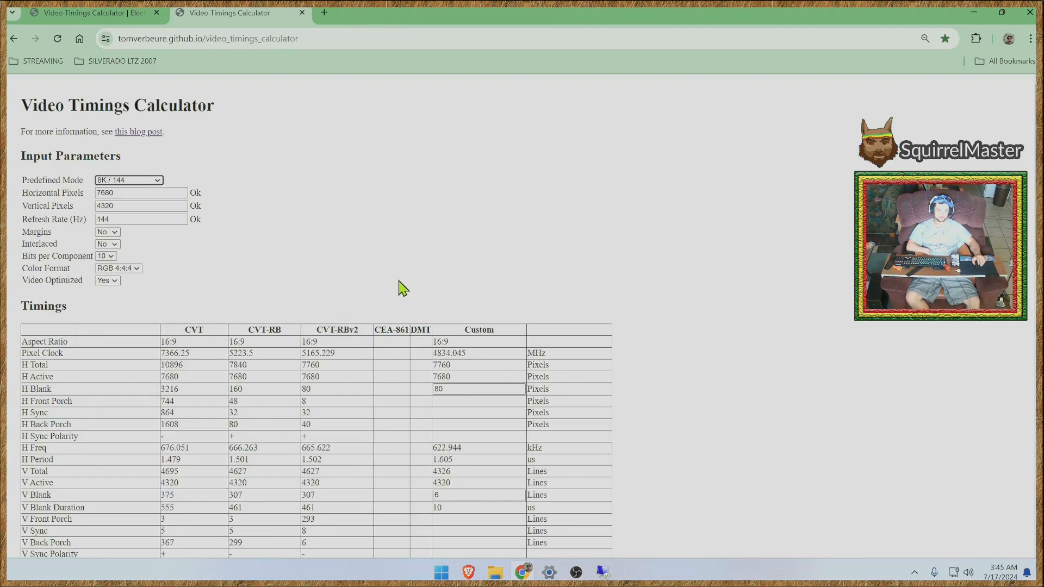
# - Examine the 8K / 144 timings, modelines, DisplayPort and HDMI support rows, and the closing notes
pyautogui.scroll(-2, 732, 357)
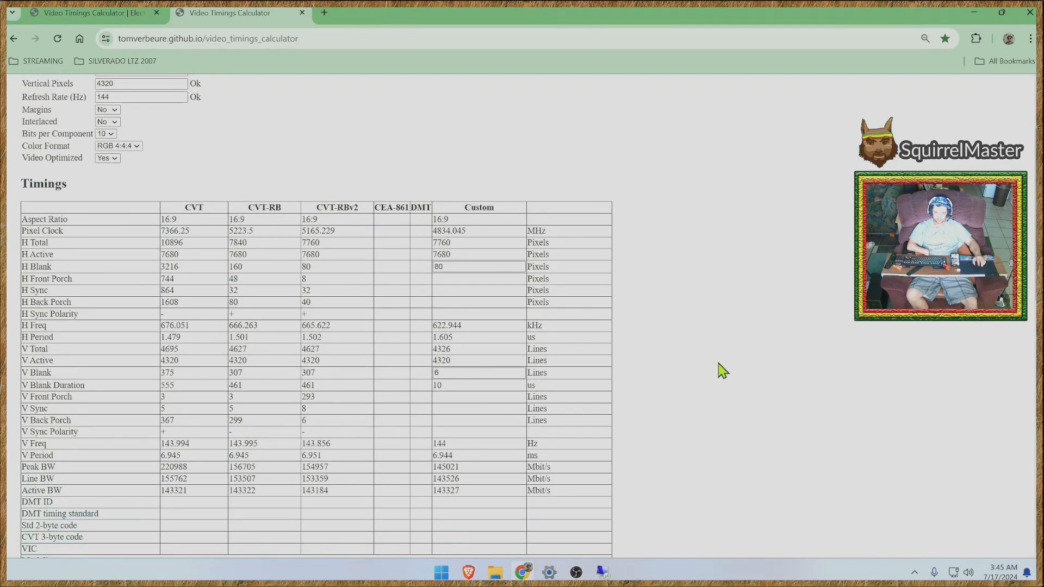
pyautogui.scroll(-3, 720, 369)
pyautogui.scroll(-3, 706, 376)
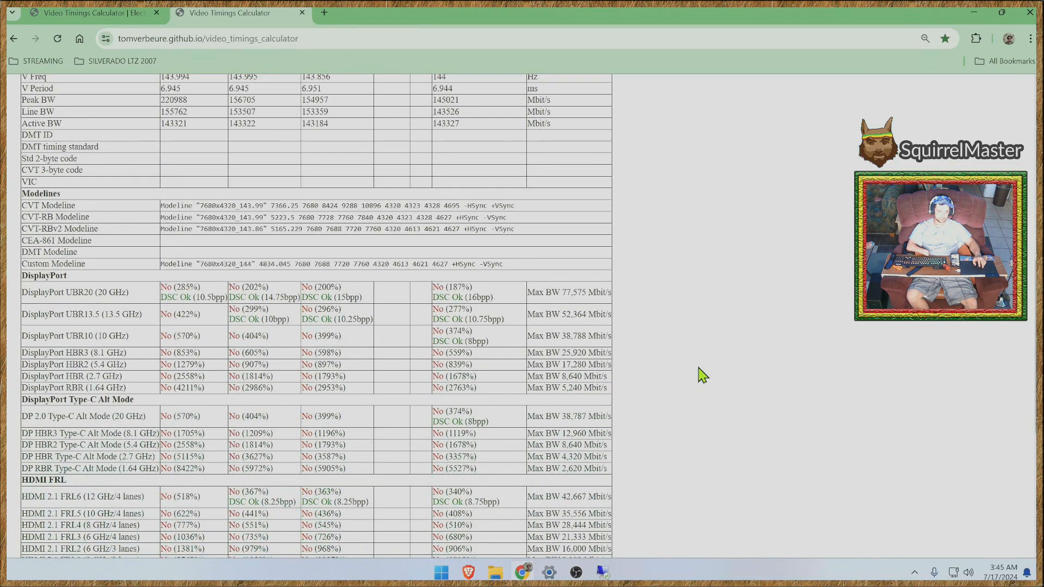
pyautogui.scroll(-4, 703, 376)
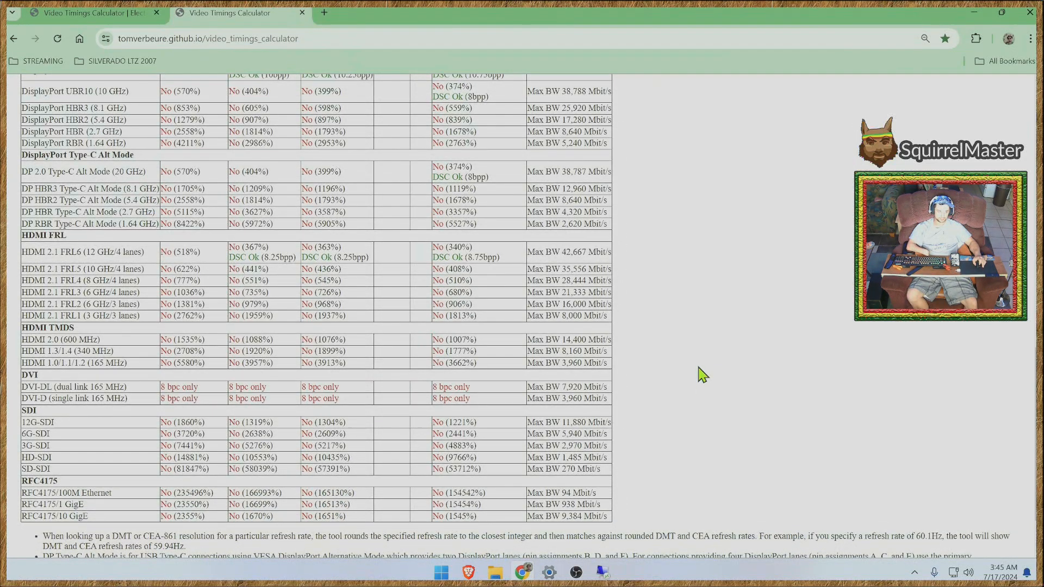
pyautogui.scroll(5, 703, 375)
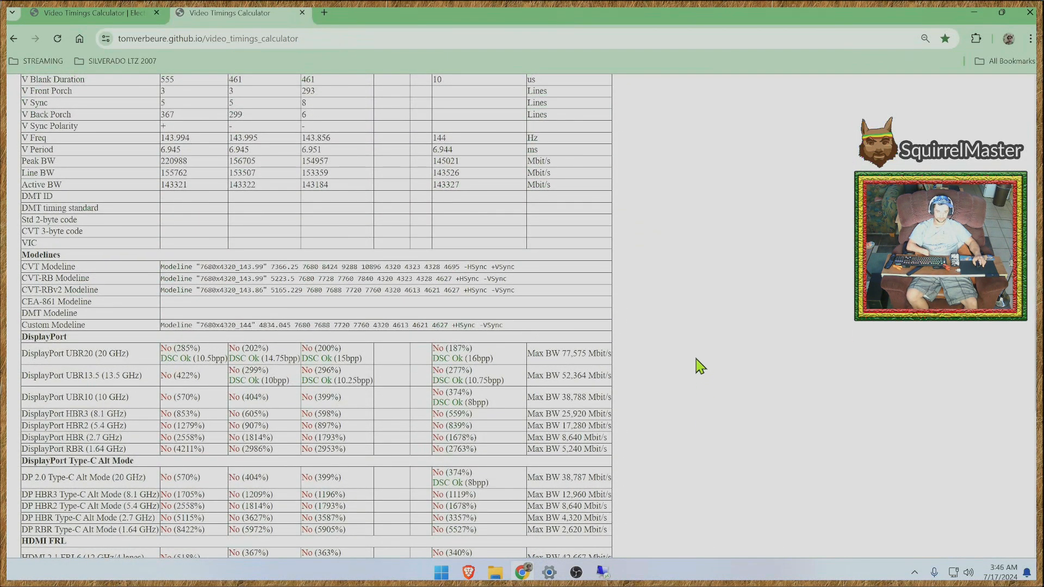
pyautogui.scroll(-6, 699, 363)
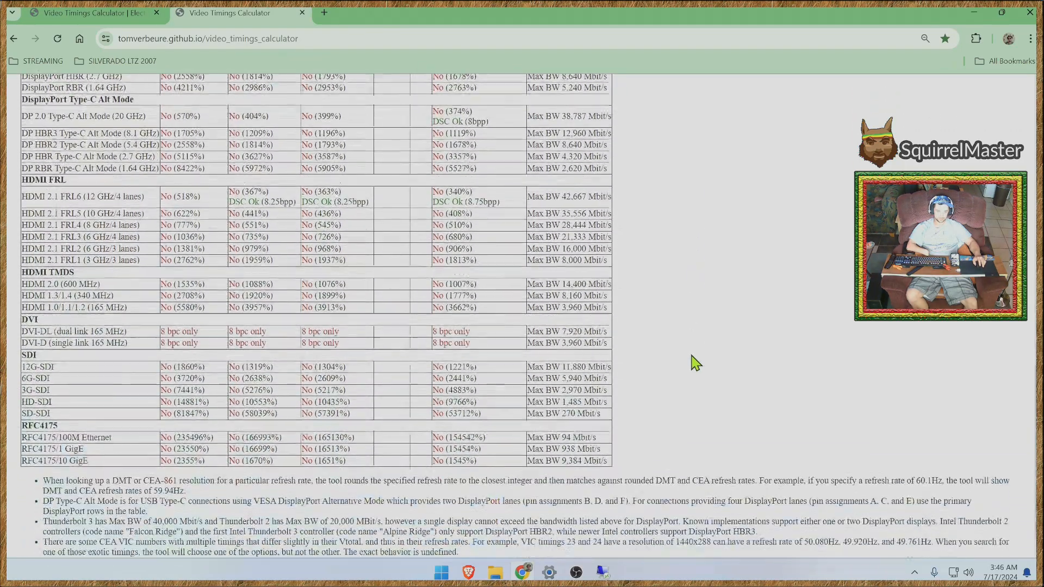
pyautogui.scroll(15, 696, 363)
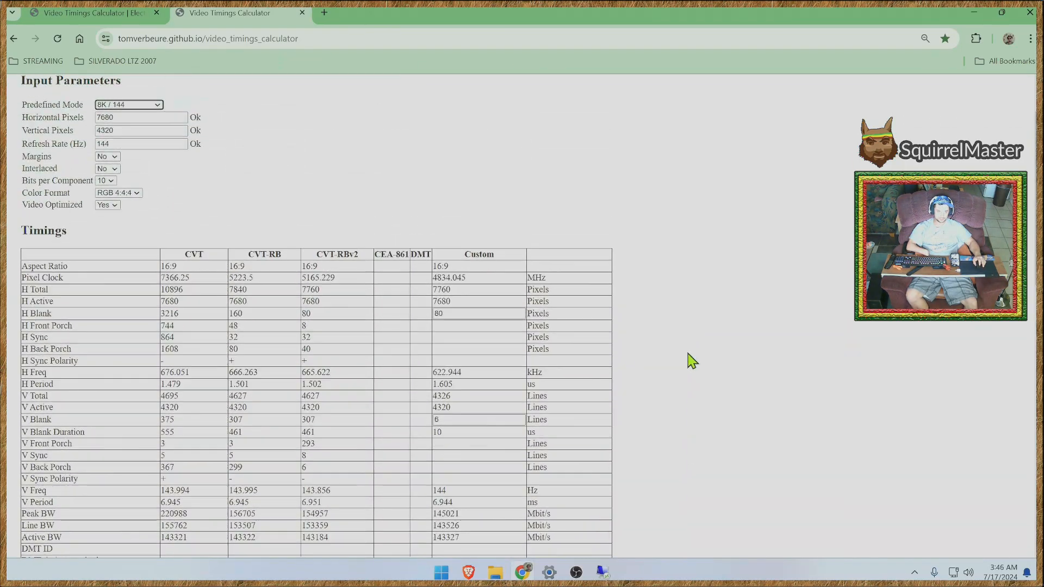
pyautogui.scroll(-6, 692, 360)
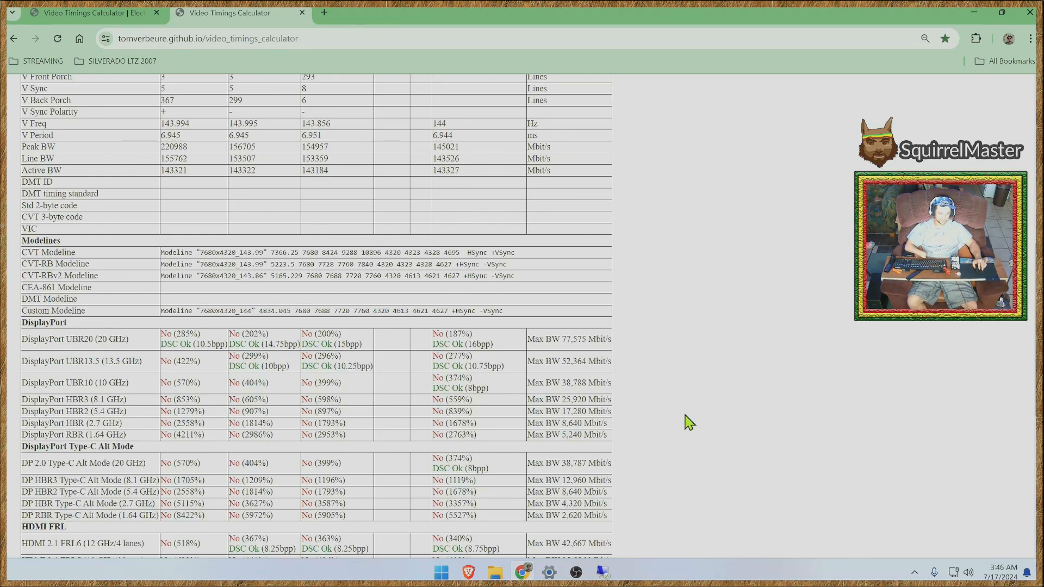
pyautogui.scroll(-2, 735, 412)
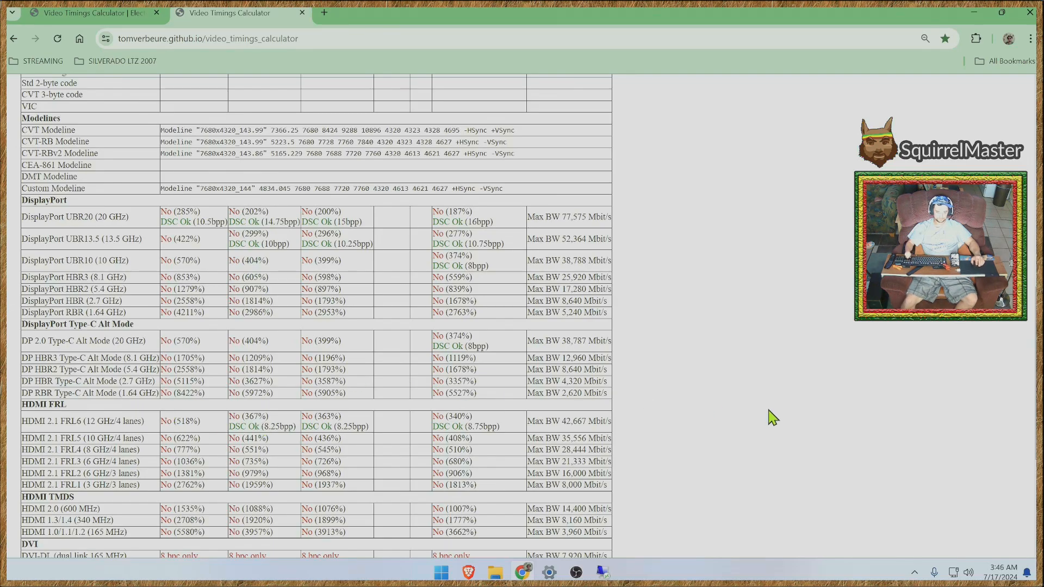
pyautogui.scroll(-4, 771, 418)
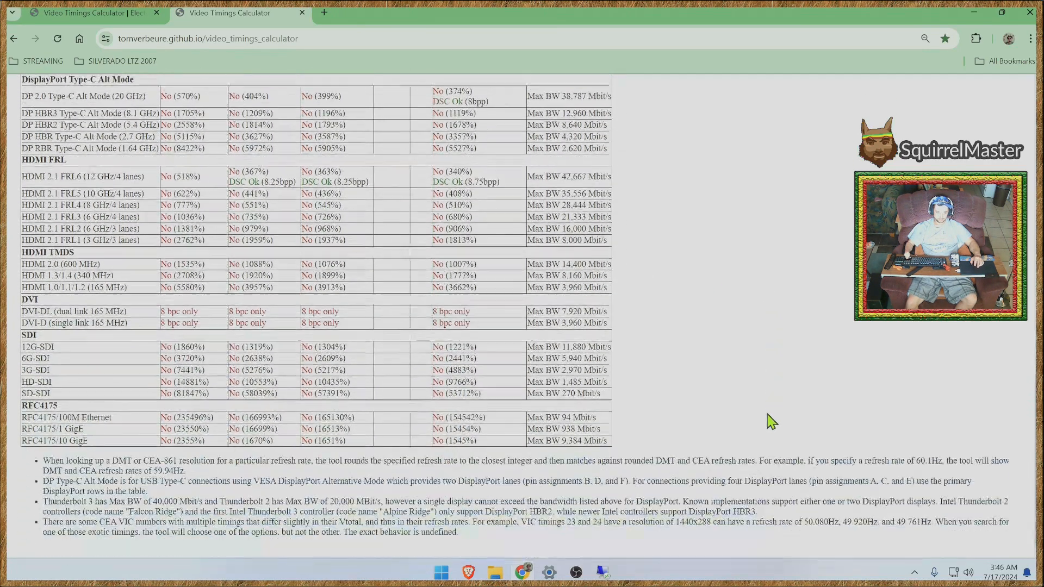
pyautogui.scroll(17, 761, 413)
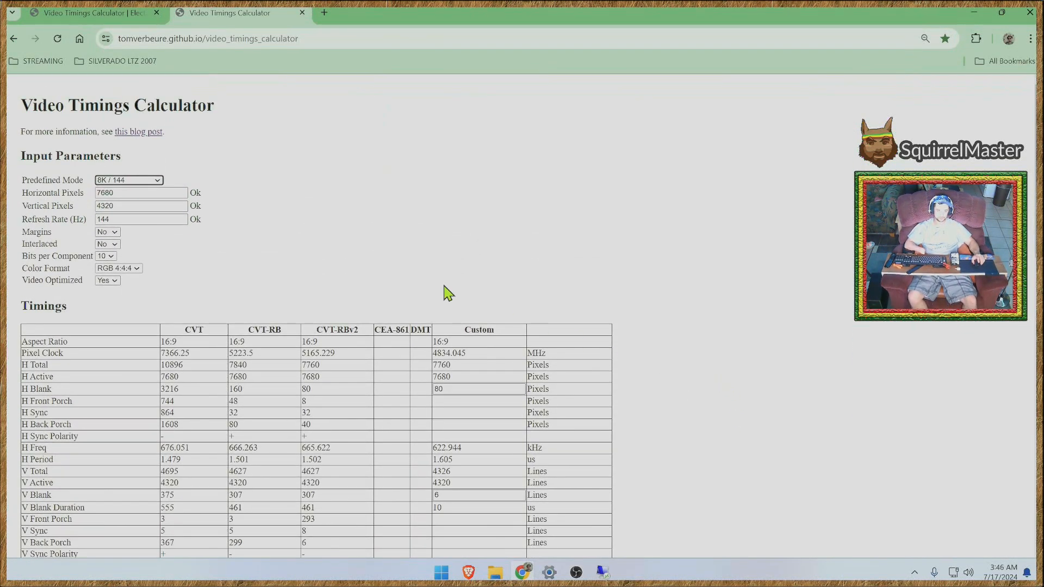
# - Change the calculator's predefined mode to 5K / 144
pyautogui.click(373, 243)
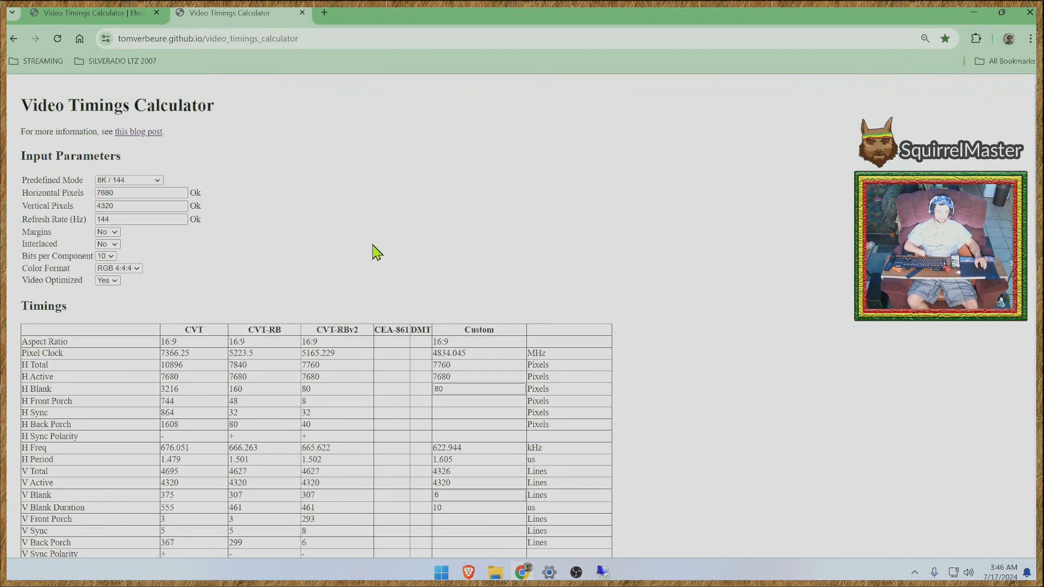
pyautogui.click(158, 181)
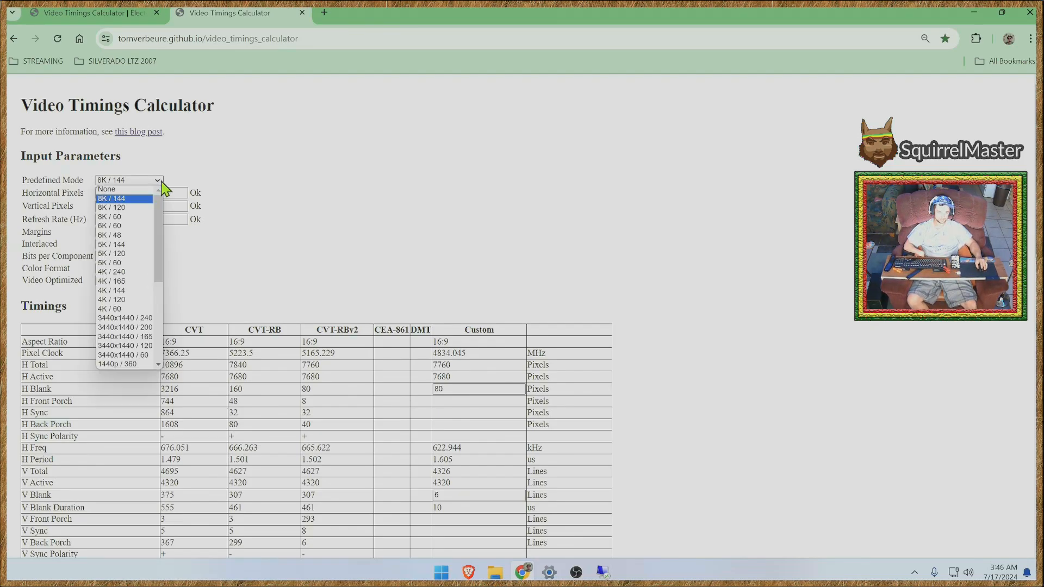
pyautogui.click(124, 246)
# - Highlight the CVT-RB result in the DisplayPort UBR20 row and review the 5K / 144 DisplayPort and HDMI support rows
pyautogui.scroll(-12, 728, 368)
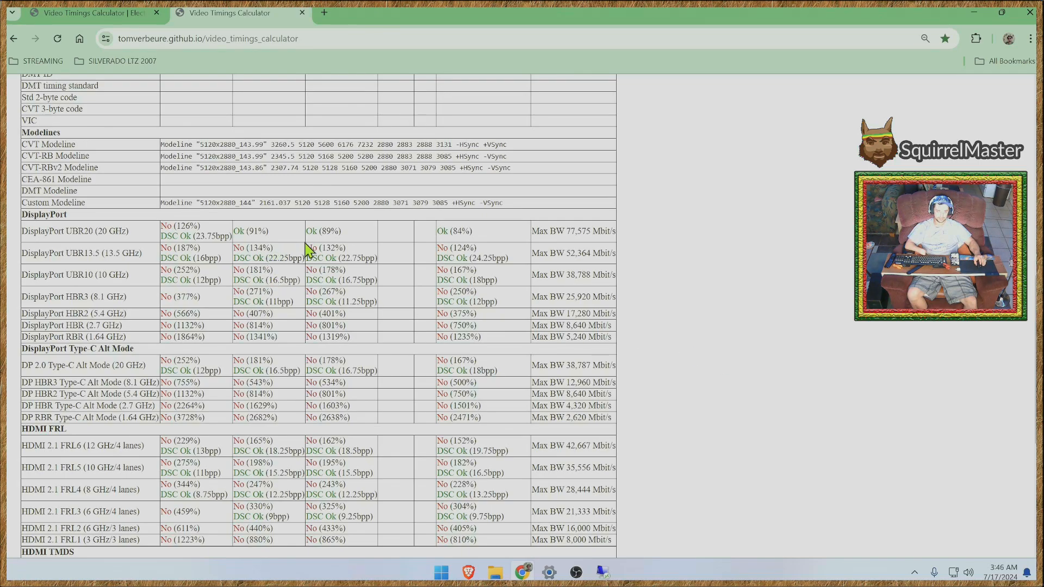
pyautogui.moveTo(272, 235); pyautogui.dragTo(236, 240)
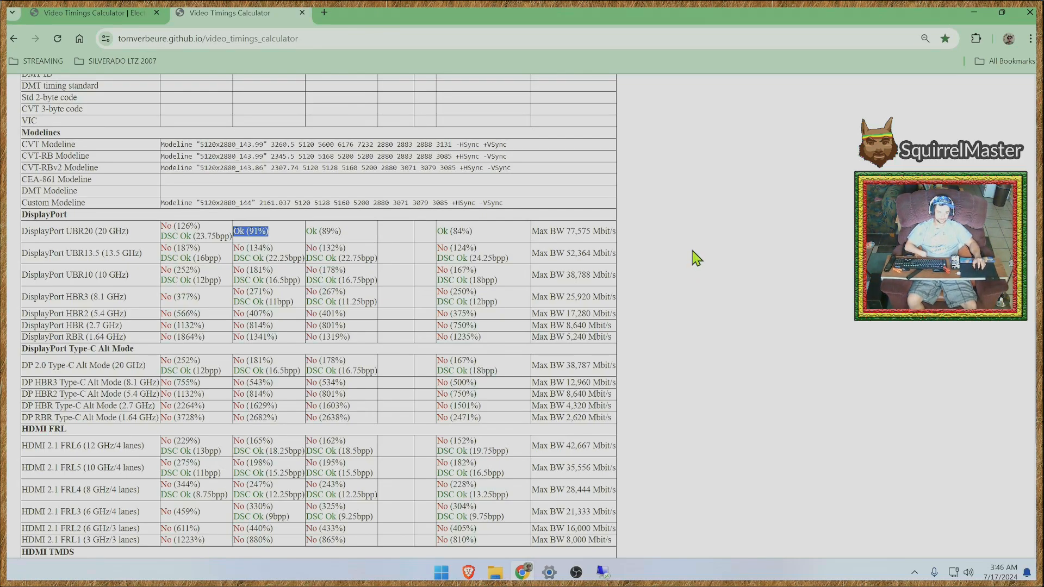
pyautogui.scroll(2, 696, 255)
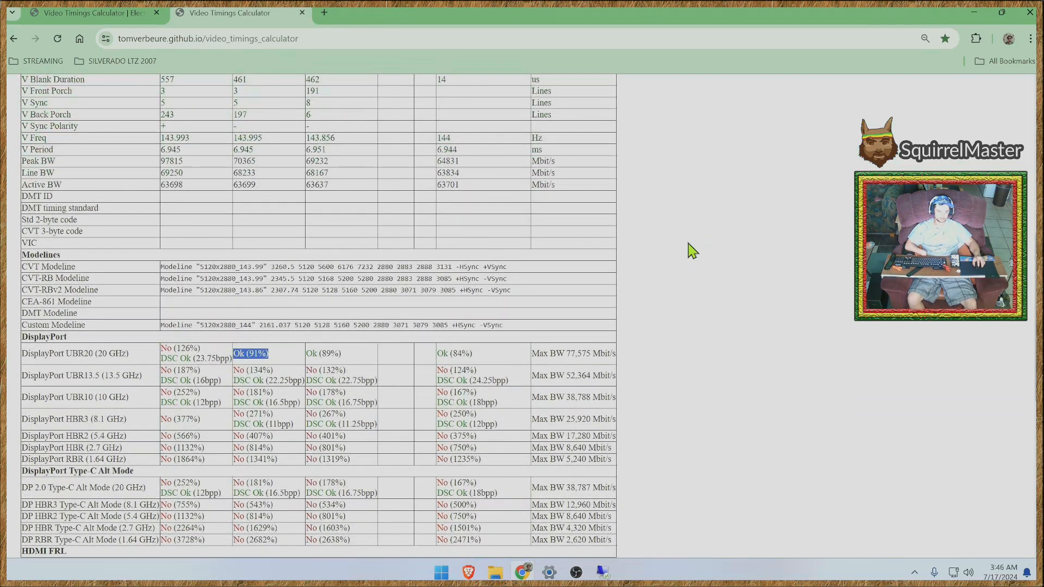
pyautogui.scroll(-6, 695, 267)
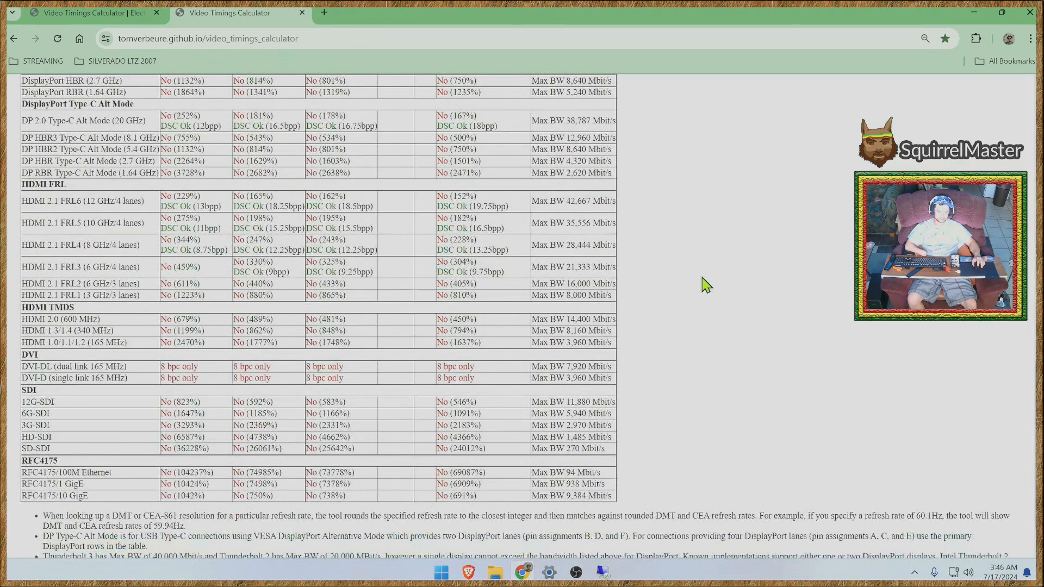
pyautogui.scroll(6, 694, 277)
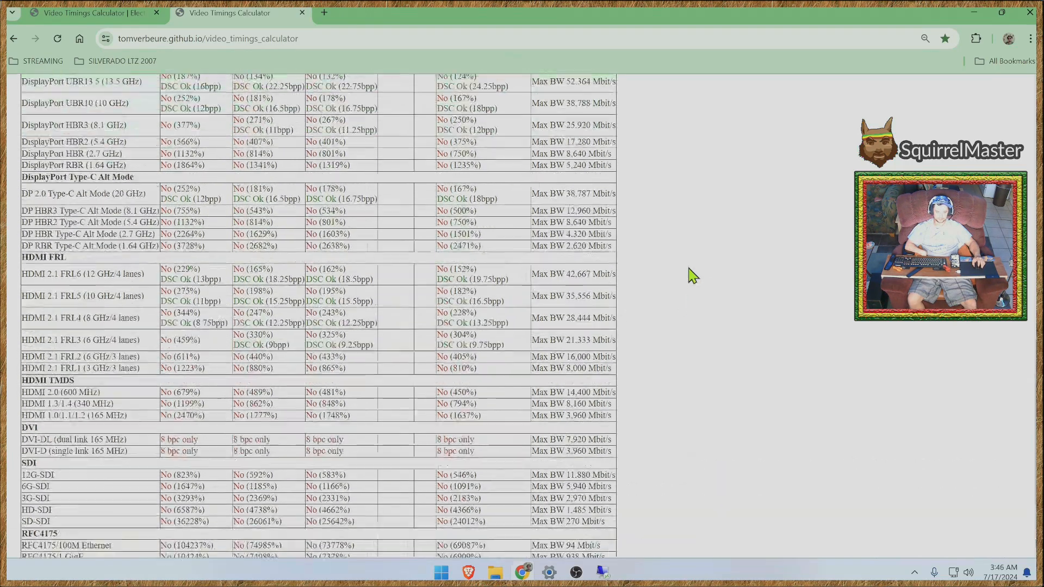
pyautogui.scroll(7, 692, 268)
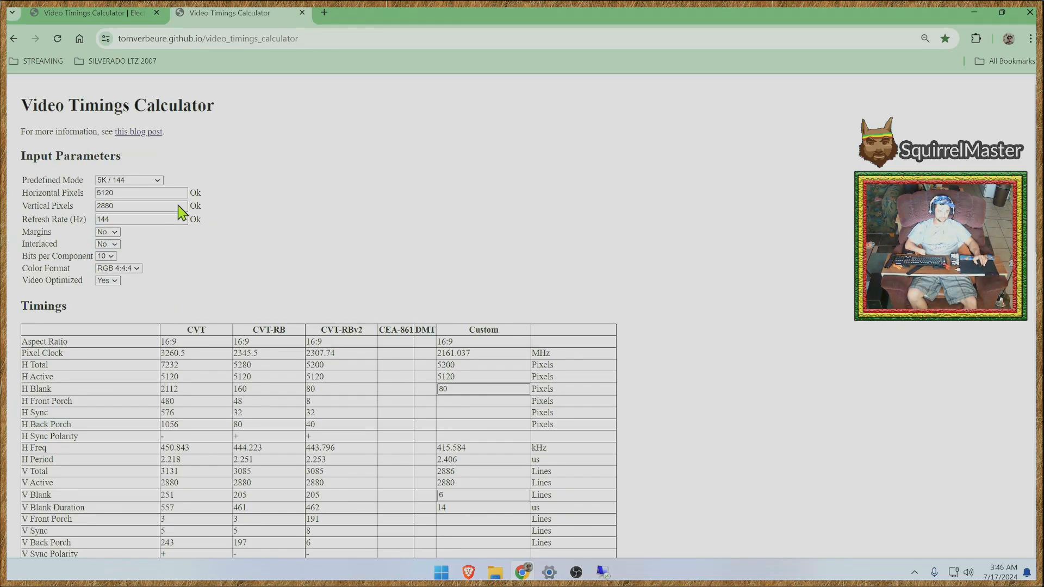
# - Peek at the OBS window, then bring up the preview of the Remote Desktop session
pyautogui.moveTo(572, 575)
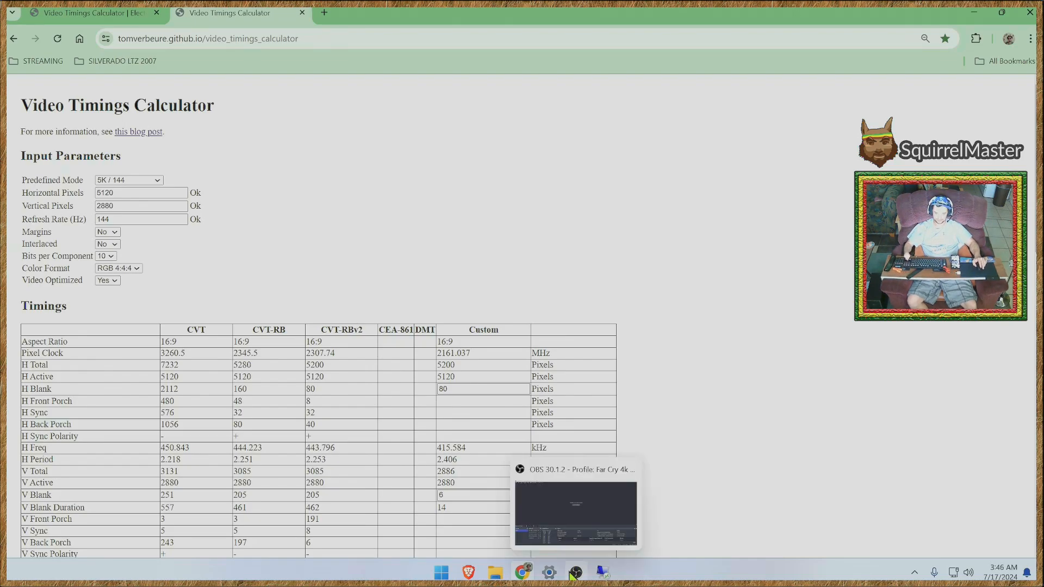
pyautogui.click(570, 481)
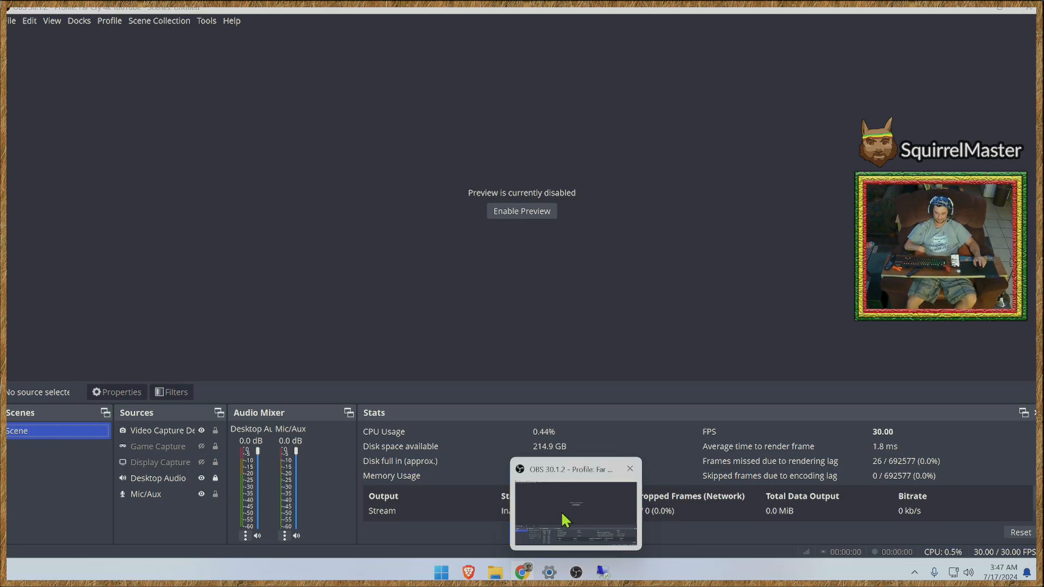
pyautogui.moveTo(603, 575)
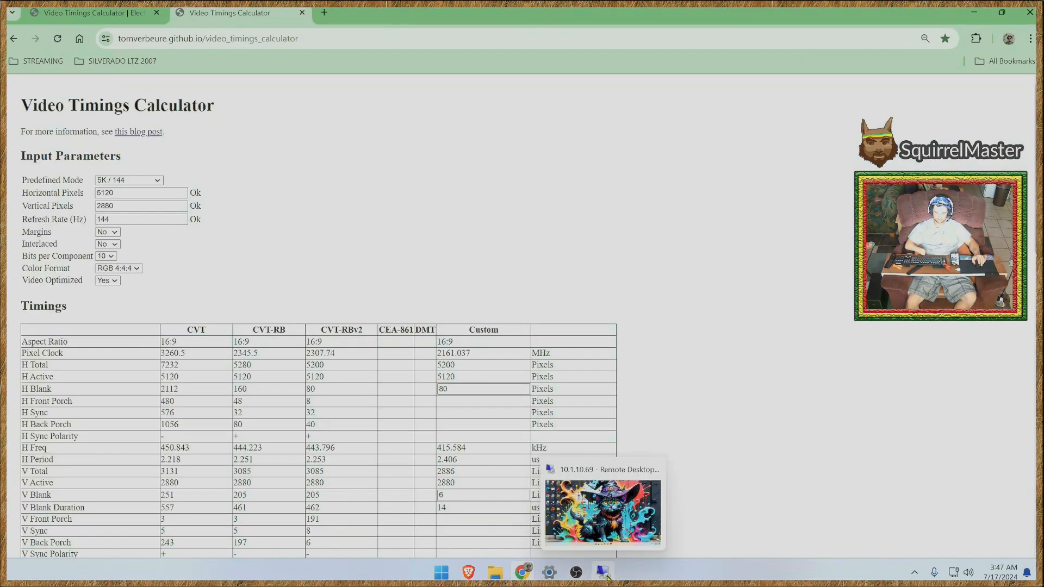